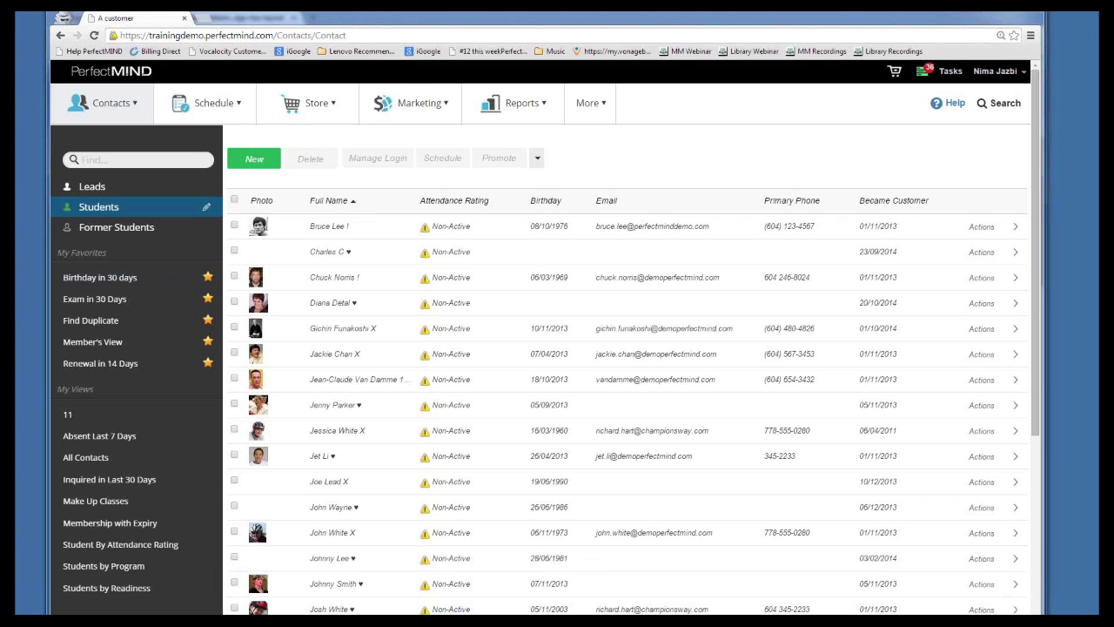
Open the first student's contact record and scroll through memberships, general and contact details
click(996, 72)
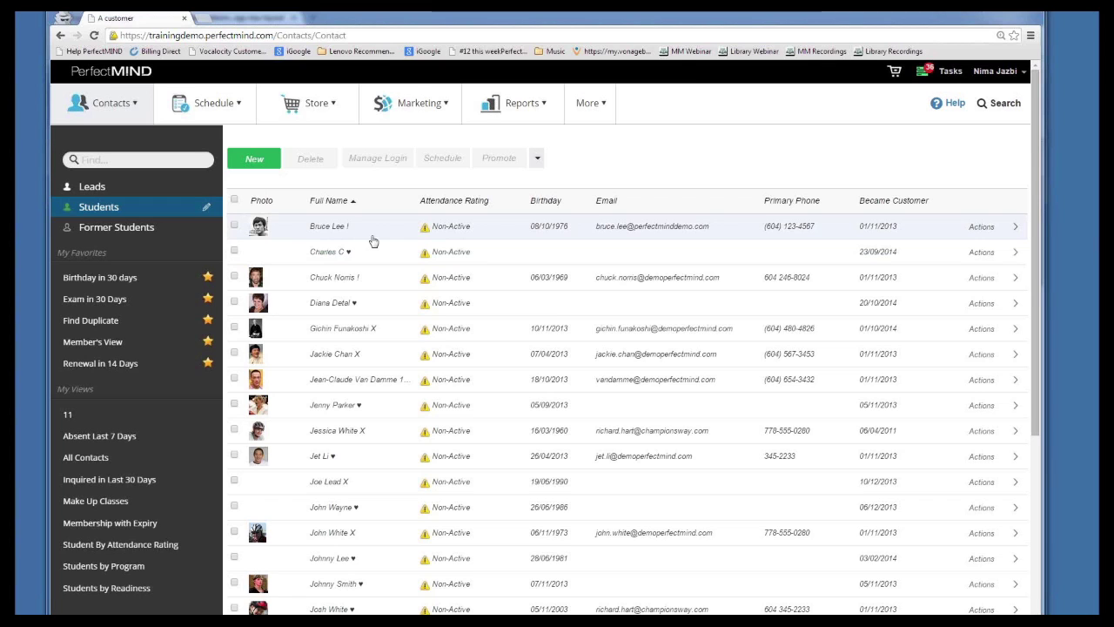
click(372, 237)
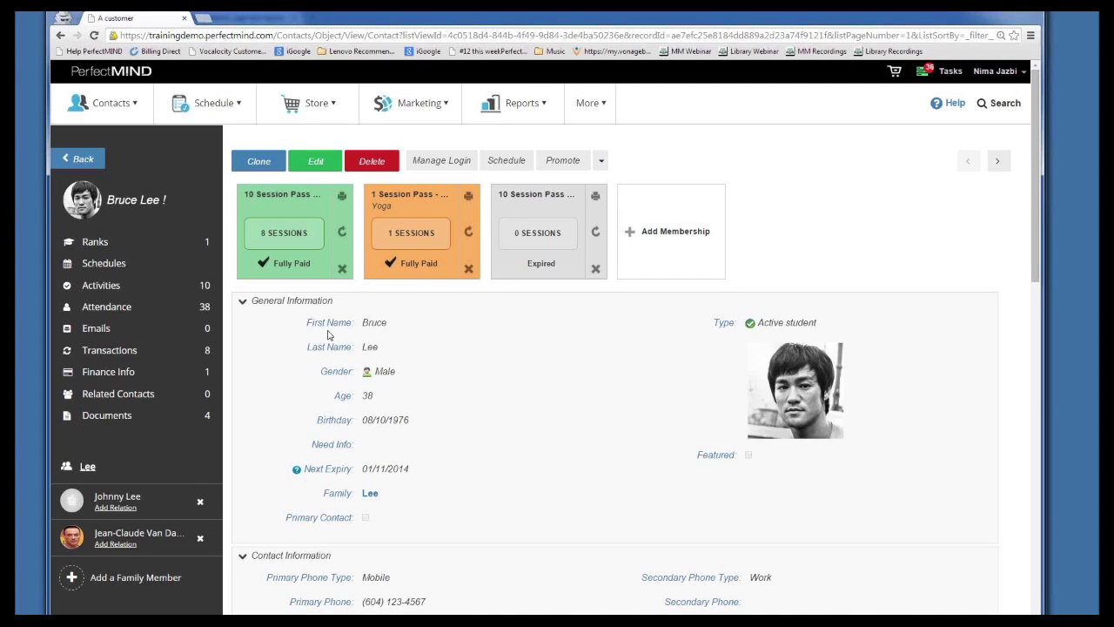
click(111, 103)
scroll(315, 285, down, 1)
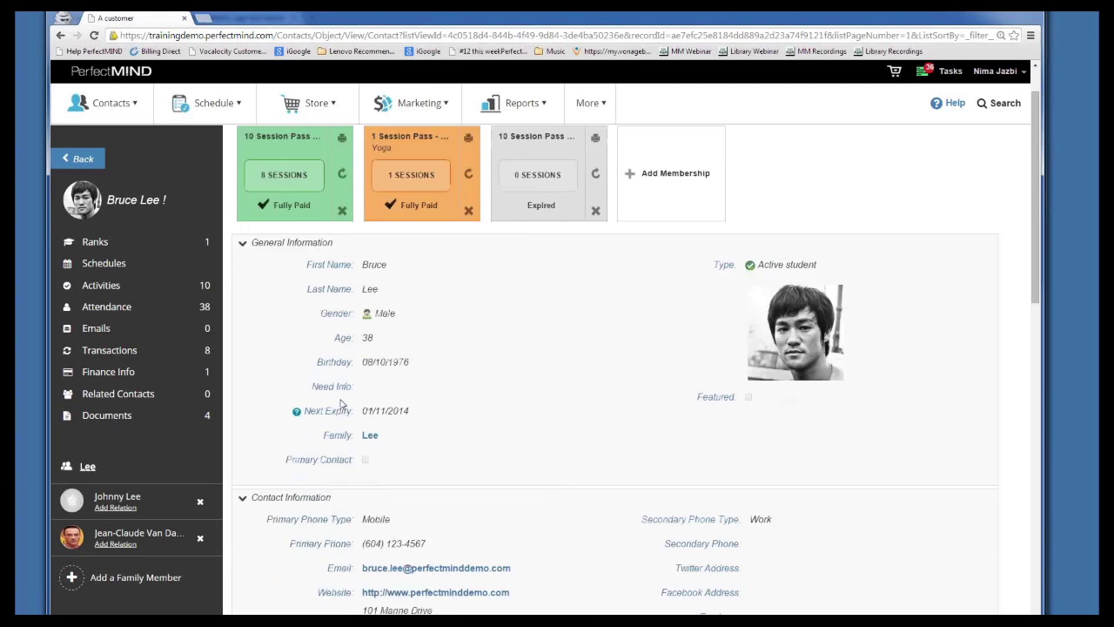
scroll(341, 409, down, 1)
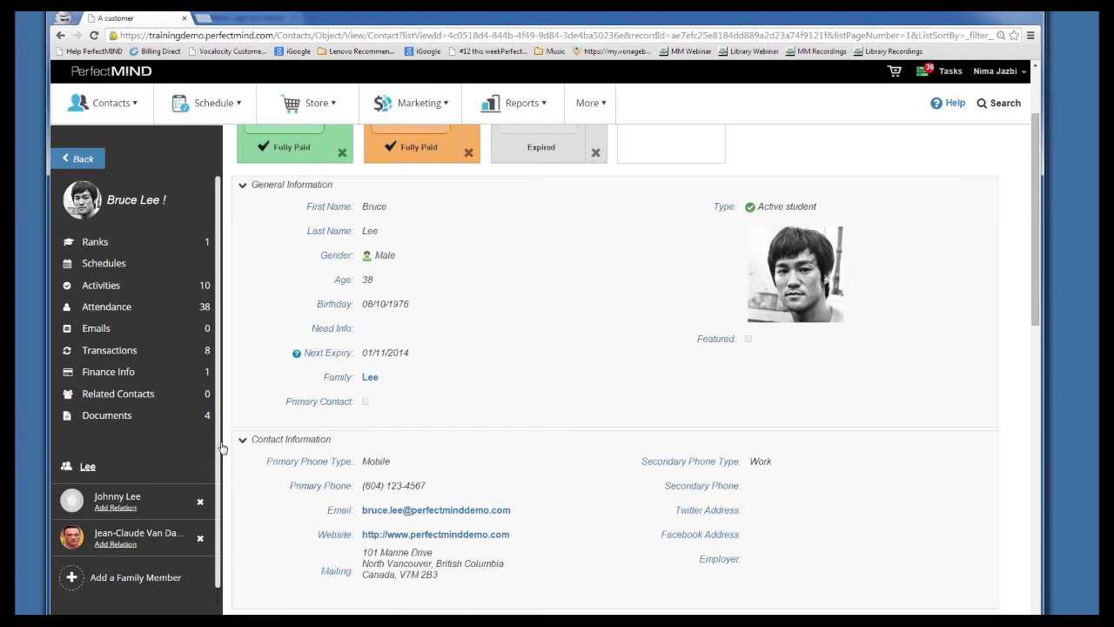
drag(222, 447, 222, 467)
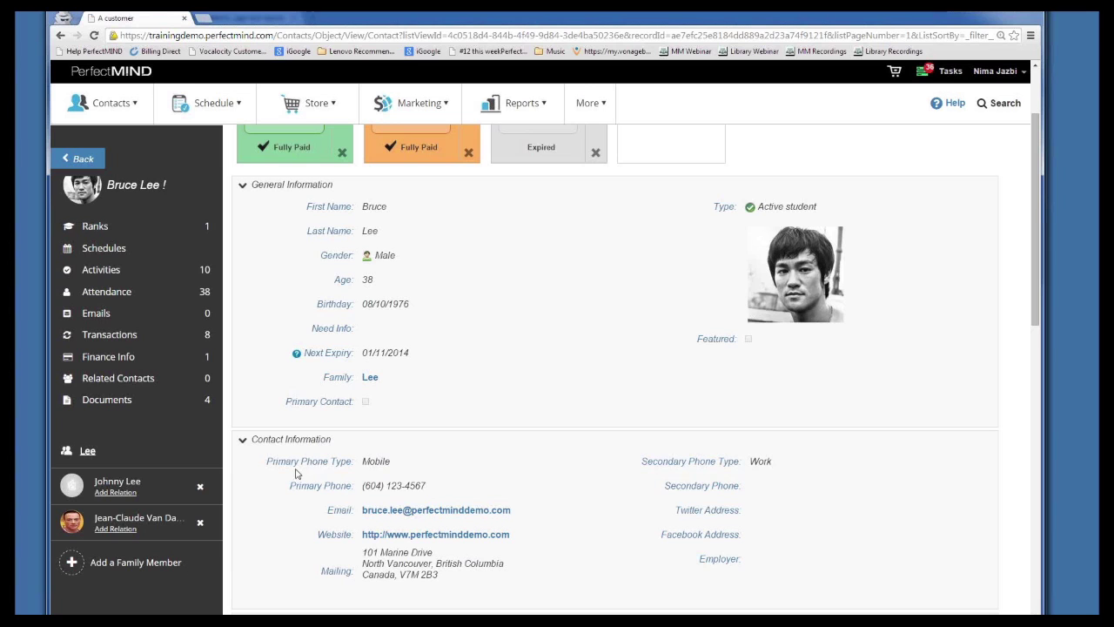
Add a family member to this student as a New Contact with prefilled family details
click(104, 564)
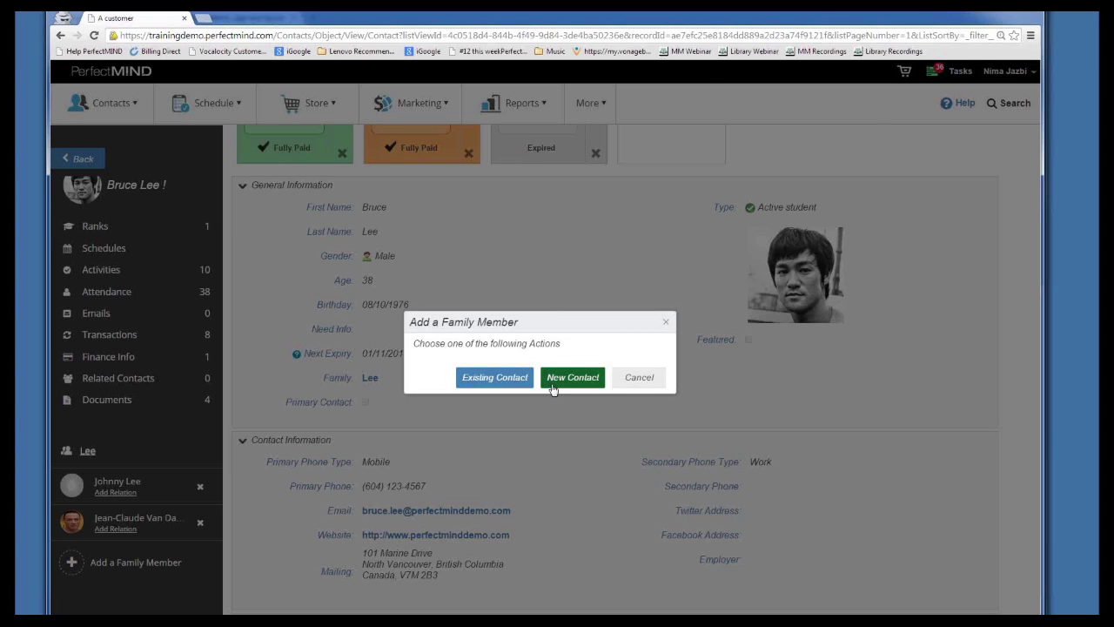
click(556, 388)
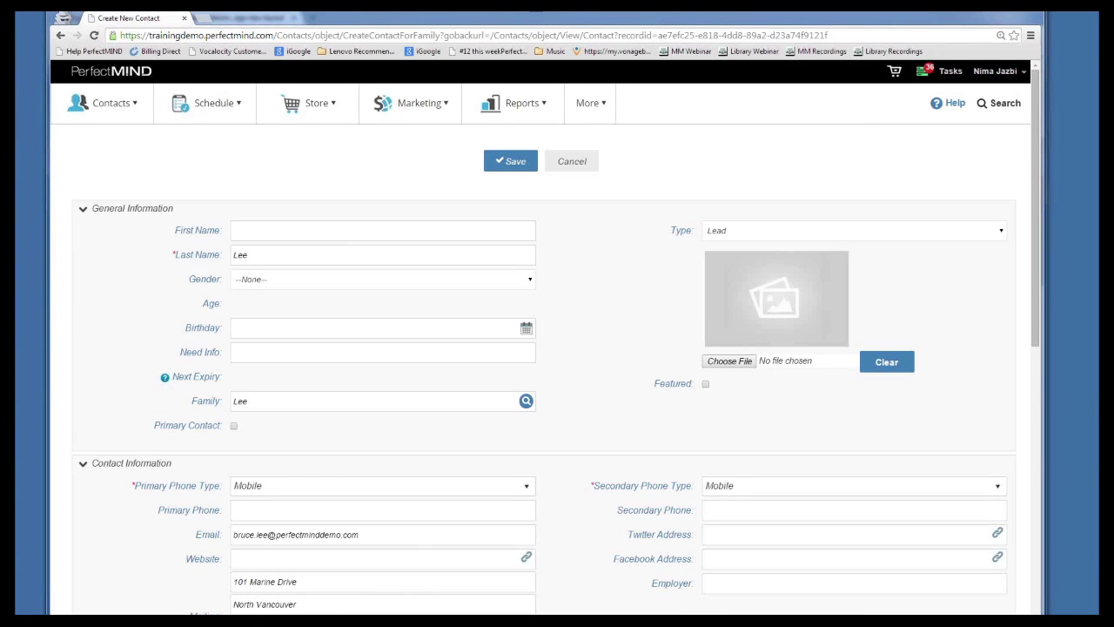
Review the prefilled form, keeping phone type Mobile and the last name Lee
click(314, 230)
click(280, 487)
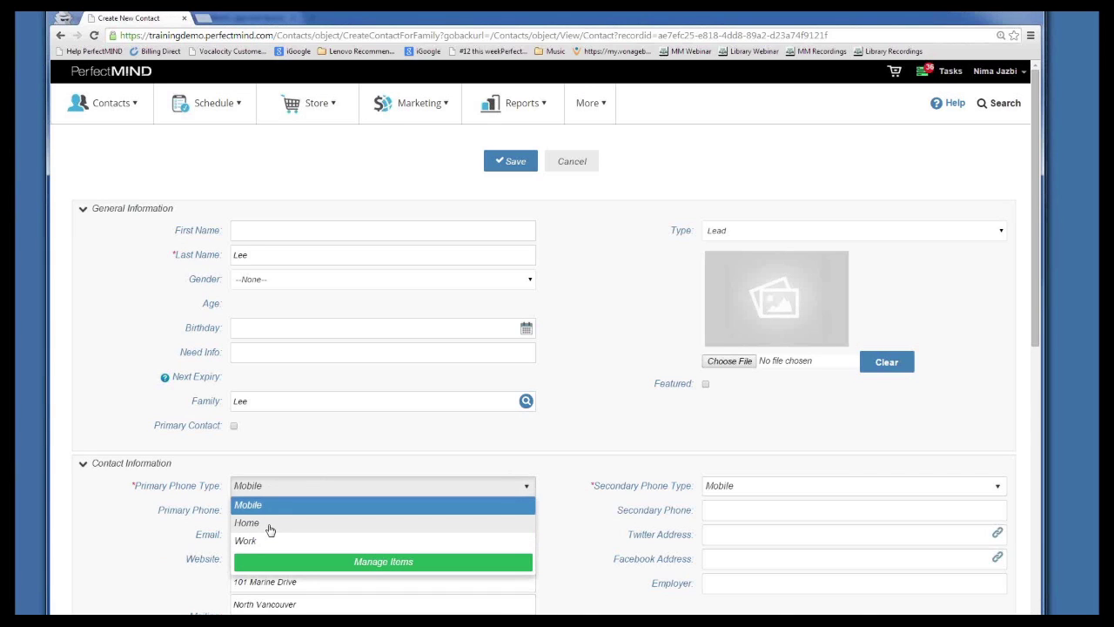
click(160, 406)
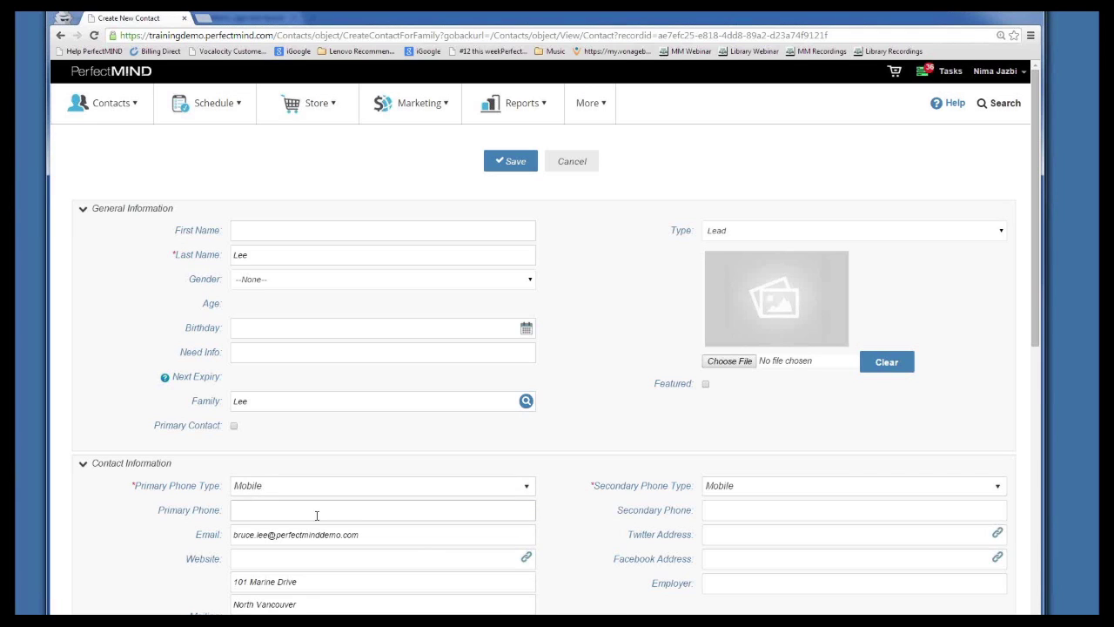
click(255, 254)
double_click(242, 254)
scroll(218, 272, down, 3)
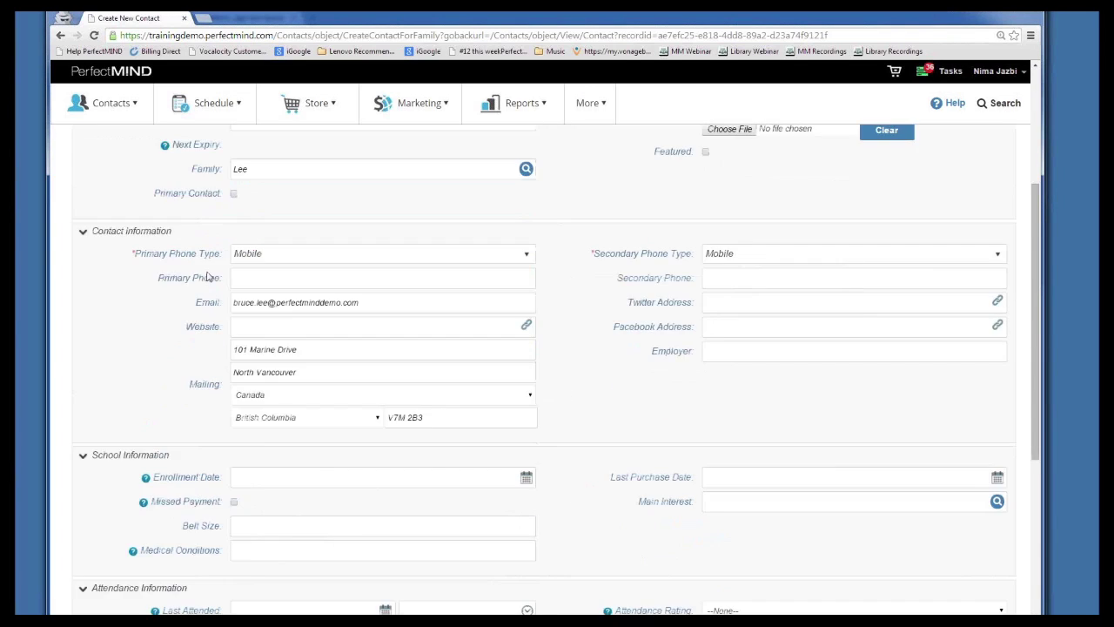
scroll(209, 277, up, 3)
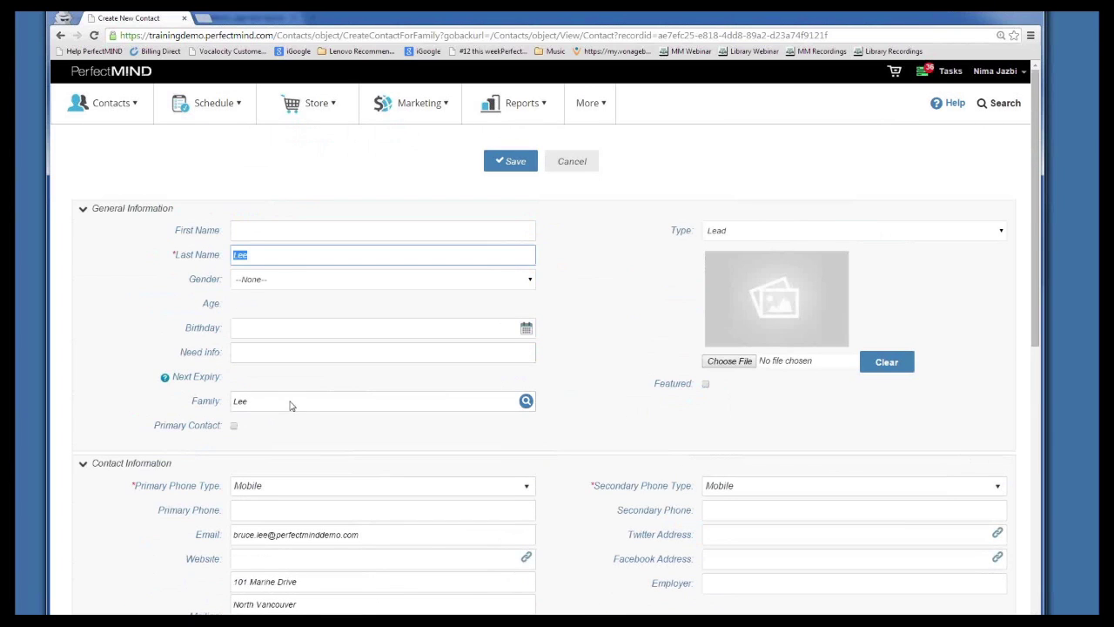
Enter the first name 'Lisa' and save the new family member contact
click(281, 234)
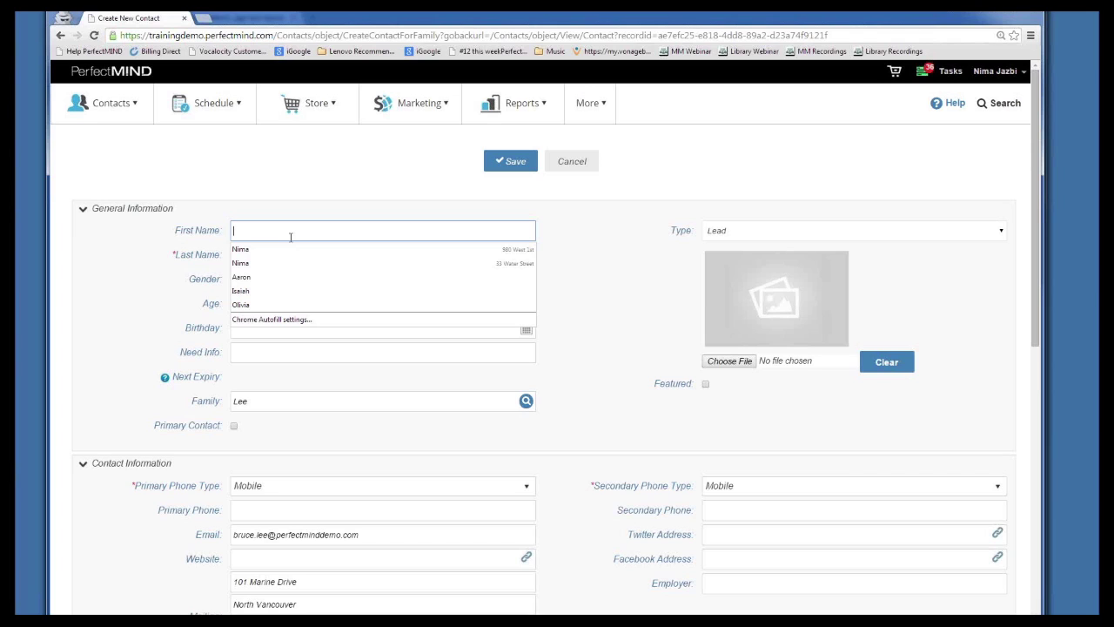
text(Lisa)
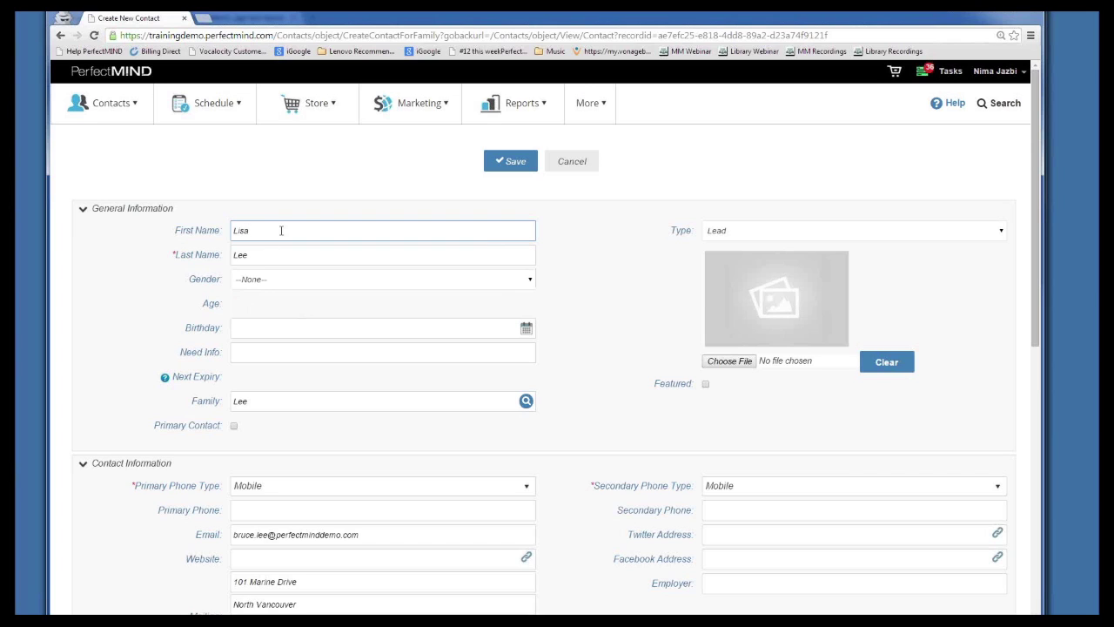
scroll(510, 258, down, 2)
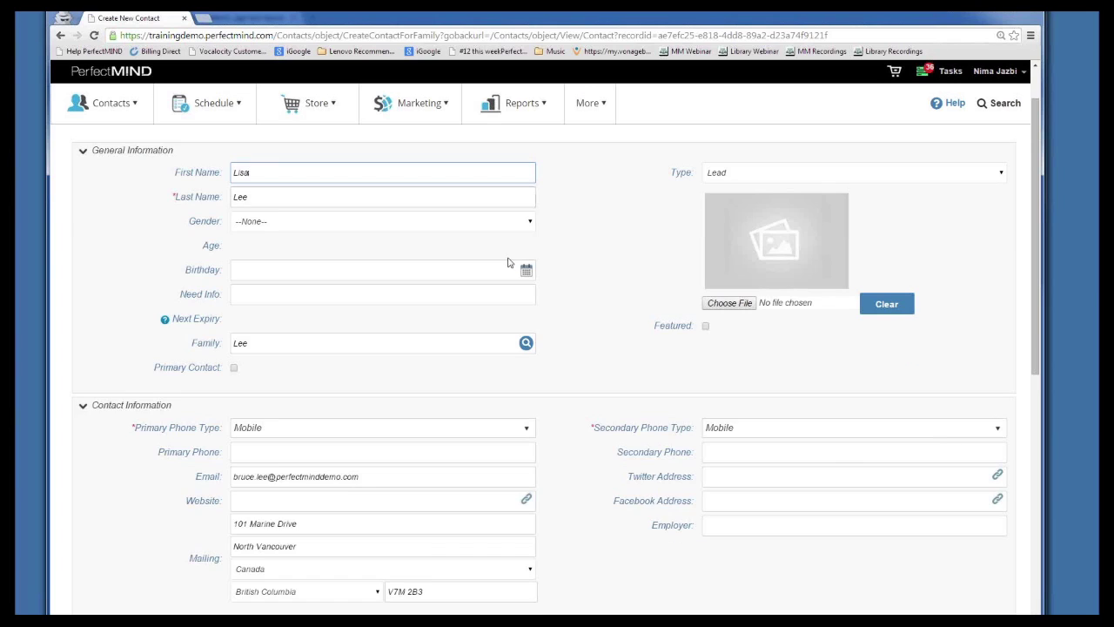
scroll(644, 370, down, 8)
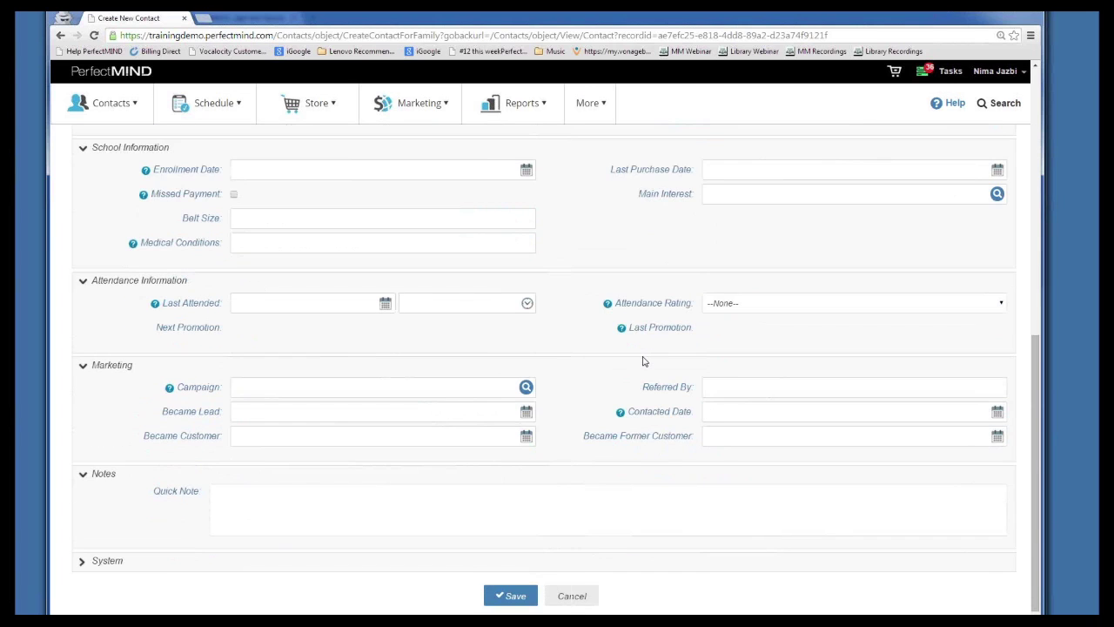
scroll(635, 331, up, 6)
scroll(633, 320, up, 3)
click(520, 165)
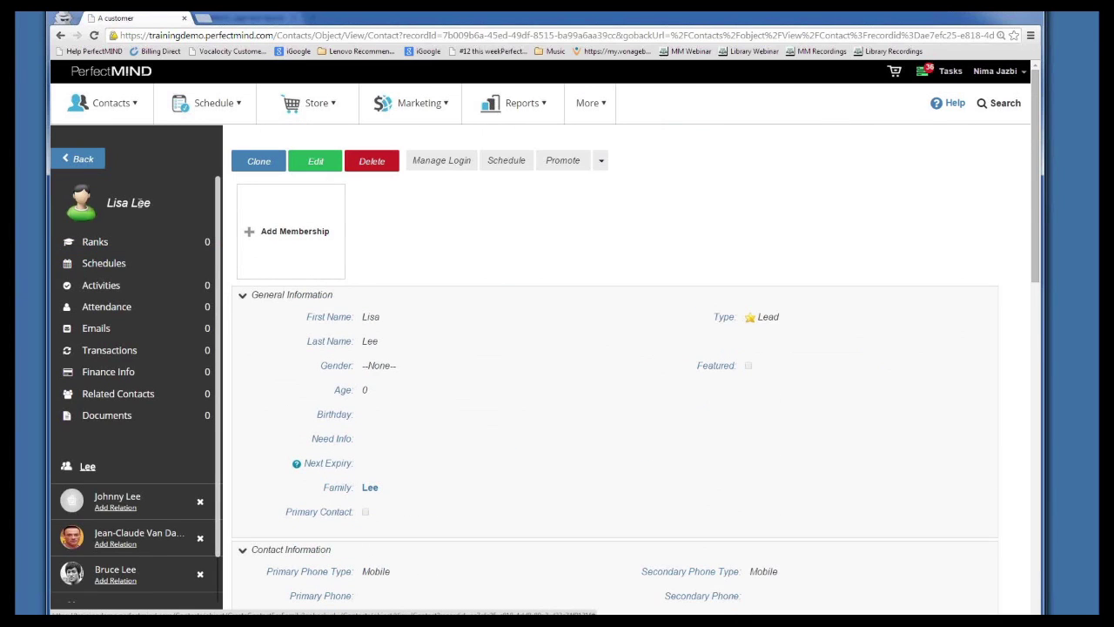
scroll(122, 522, down, 1)
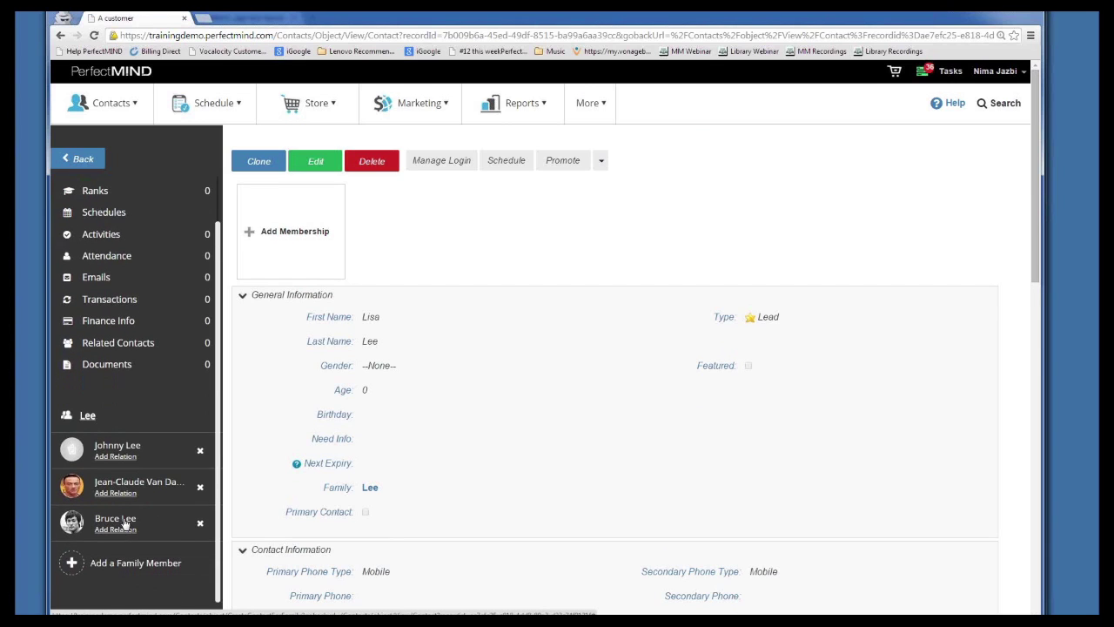
click(125, 299)
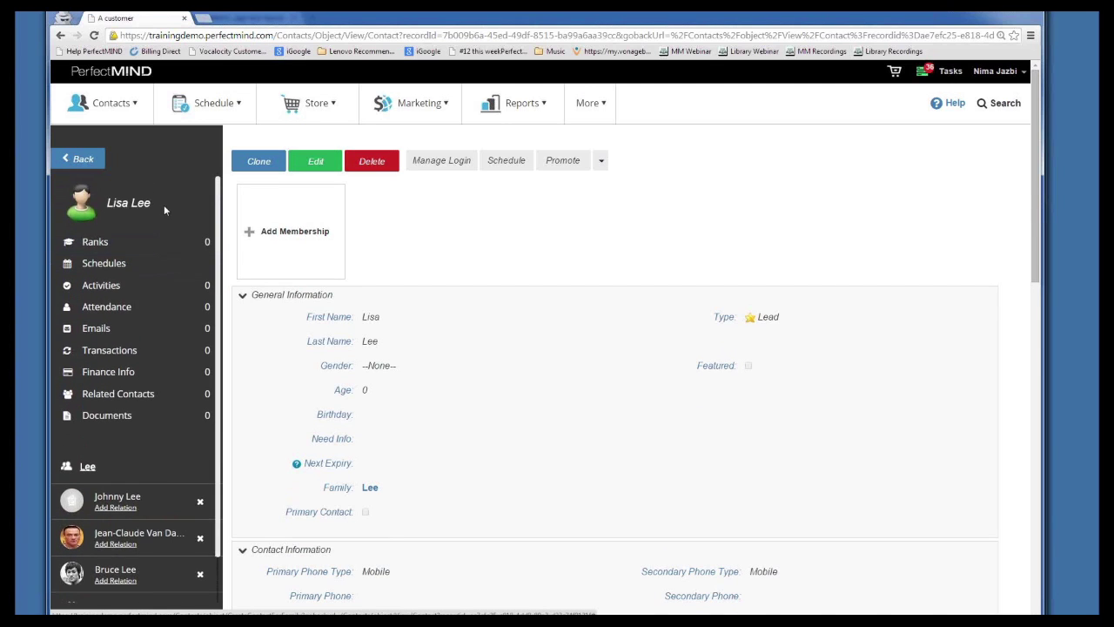
scroll(145, 492, down, 1)
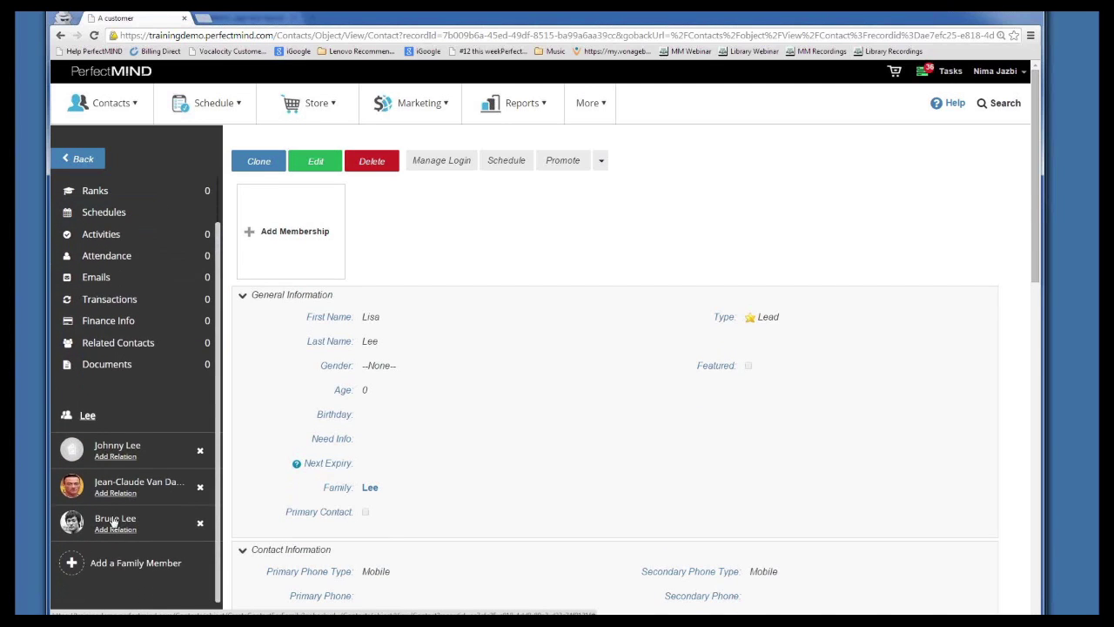
click(115, 520)
scroll(113, 565, down, 2)
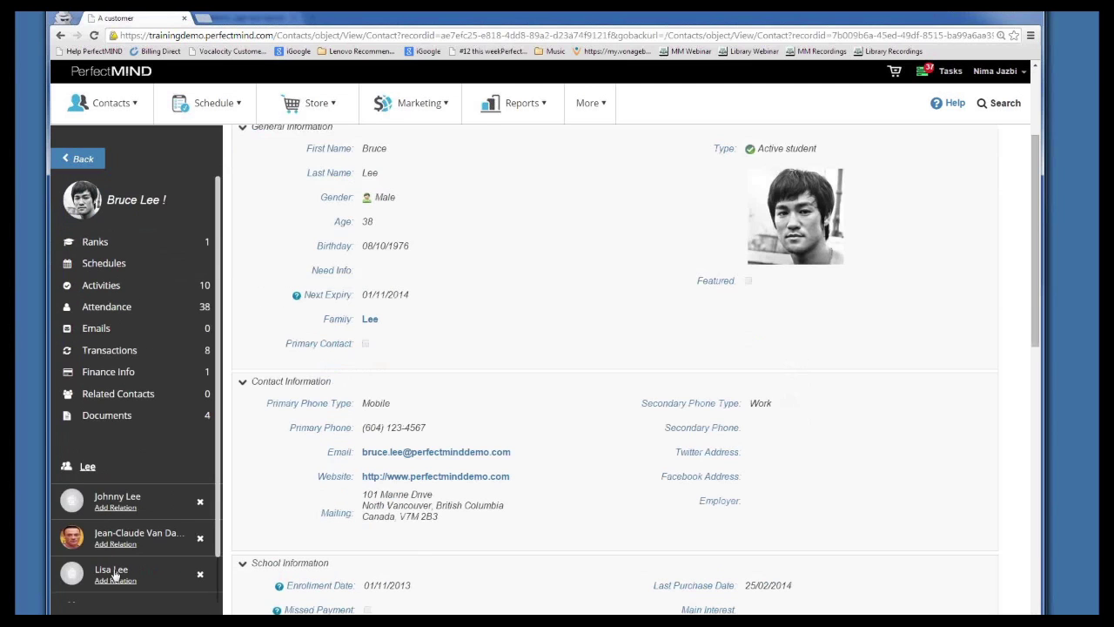
scroll(113, 572, down, 1)
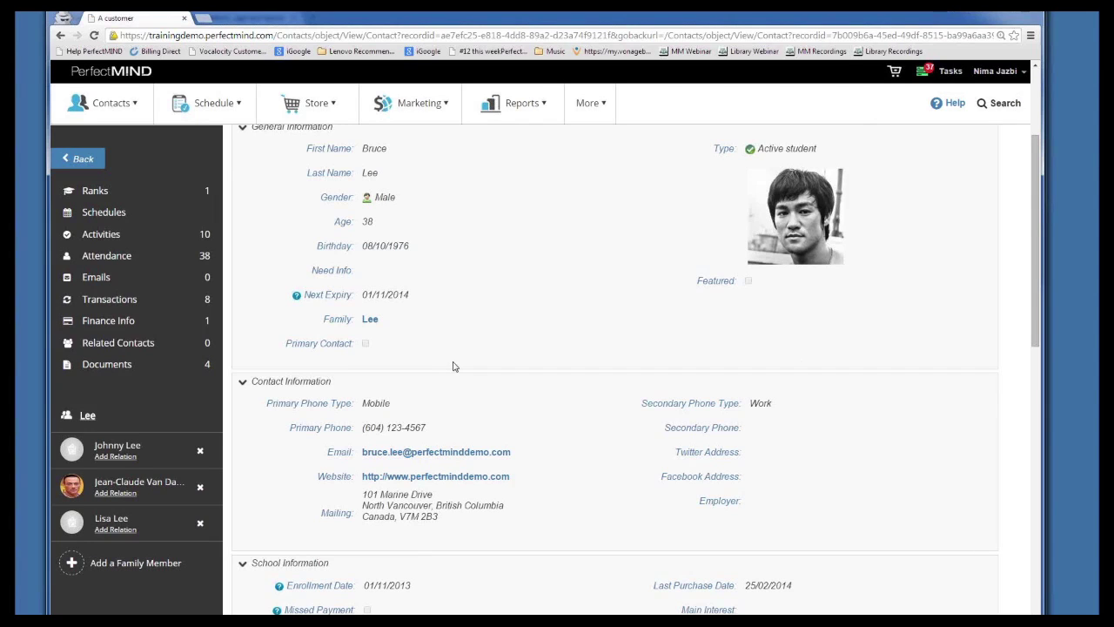
scroll(461, 371, up, 1)
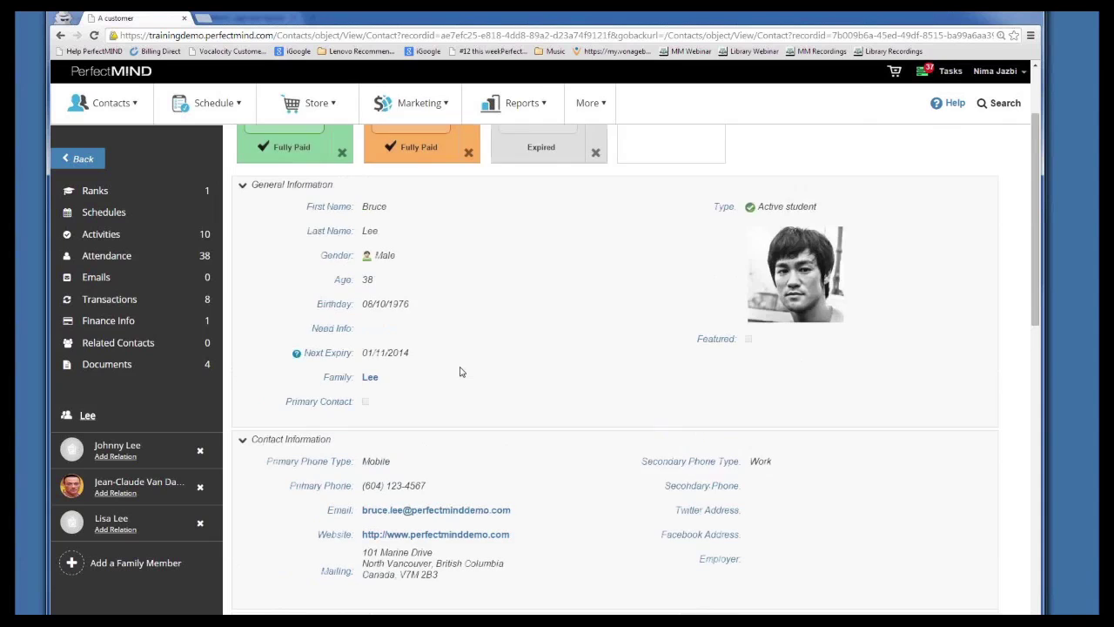
scroll(461, 371, up, 1)
scroll(462, 373, down, 1)
scroll(460, 381, up, 3)
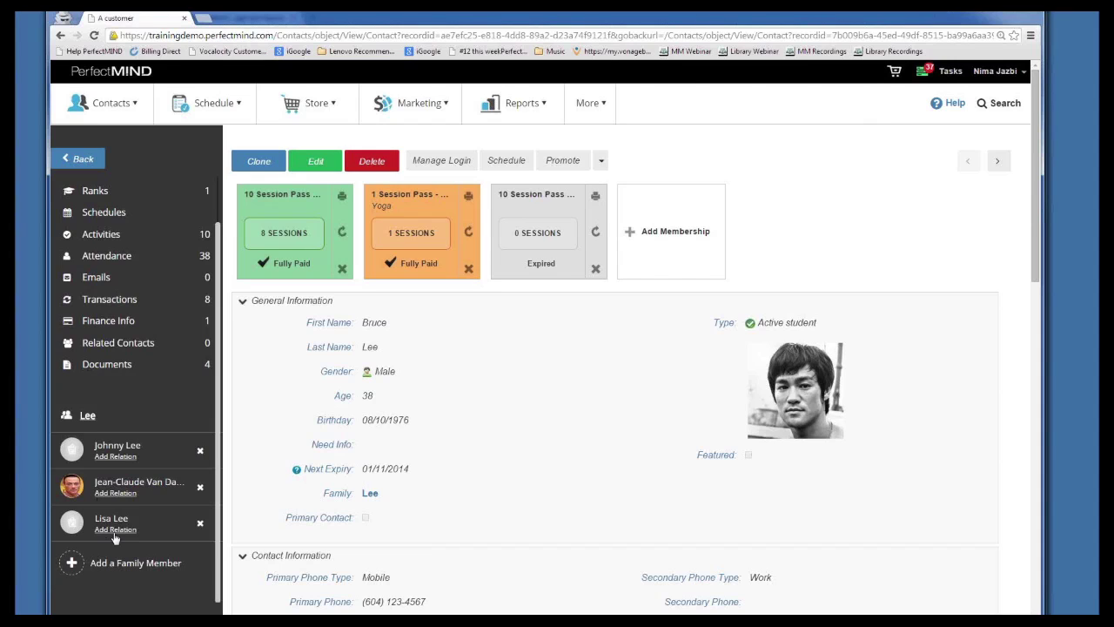
click(115, 530)
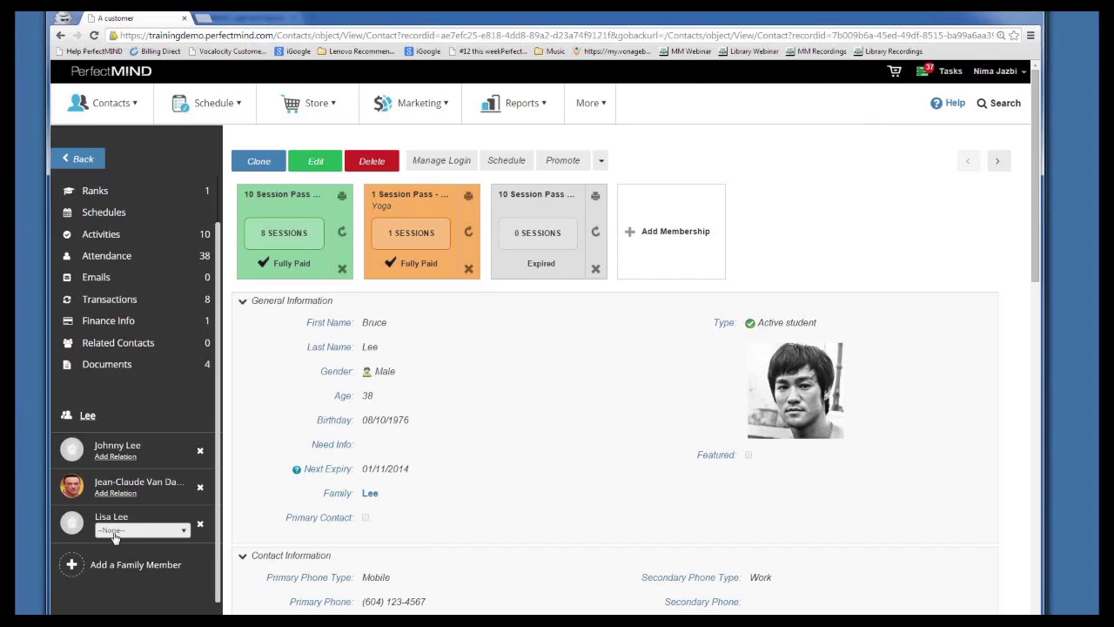
click(157, 533)
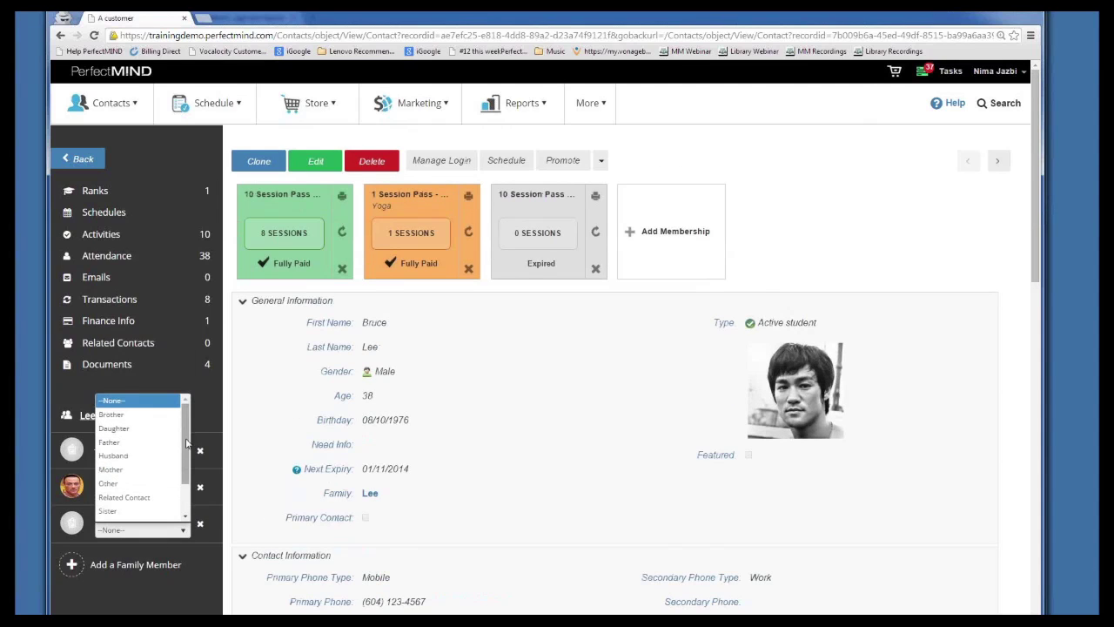
drag(187, 444, 186, 476)
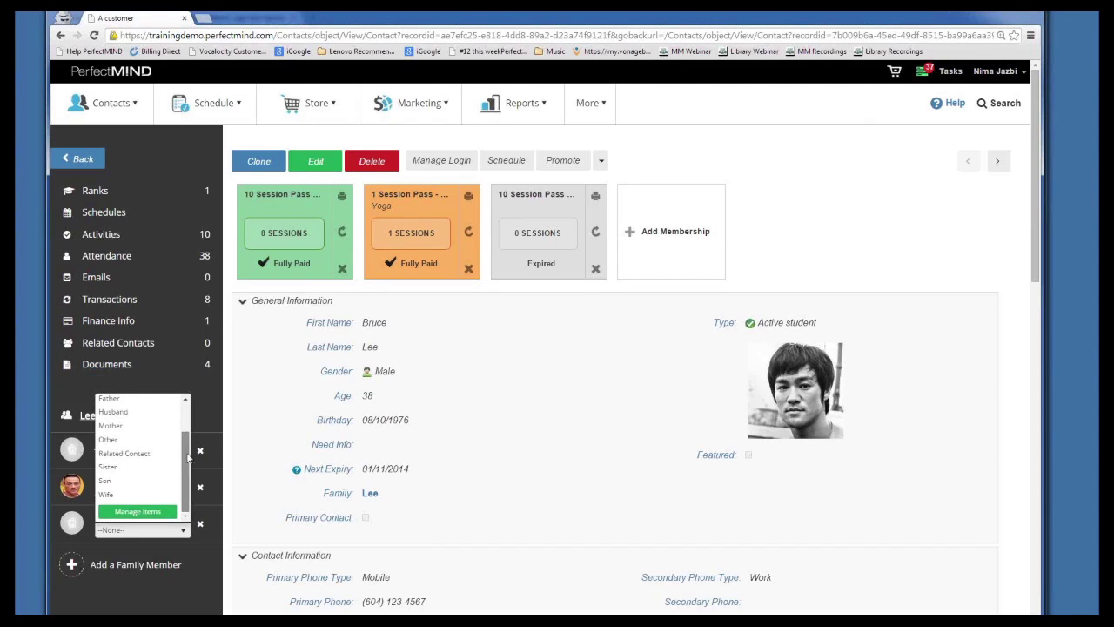
drag(188, 463, 187, 426)
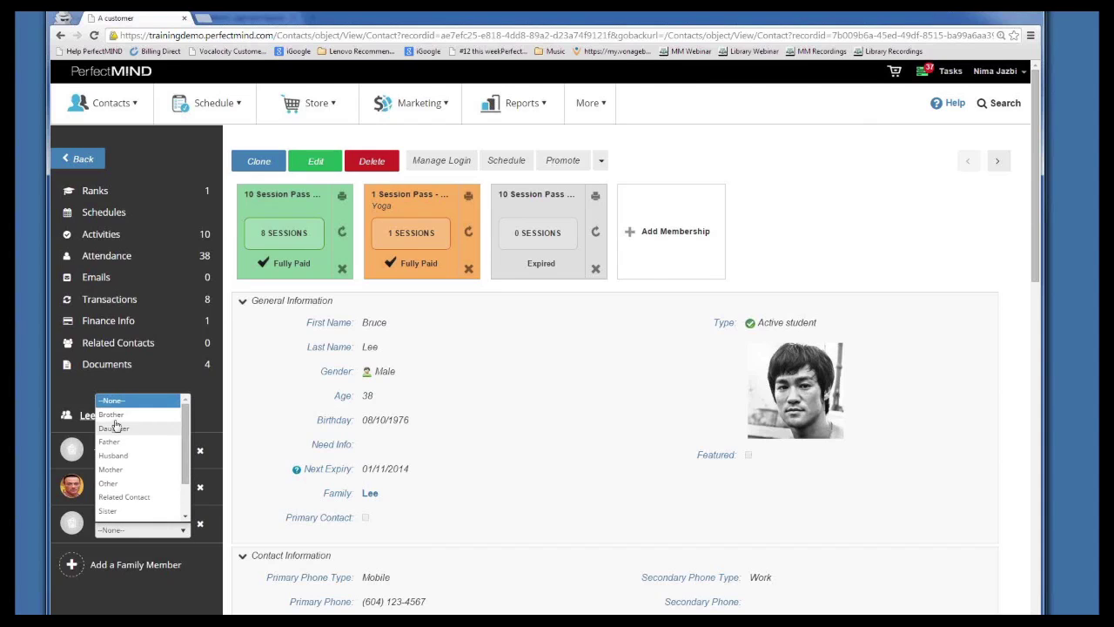
click(118, 510)
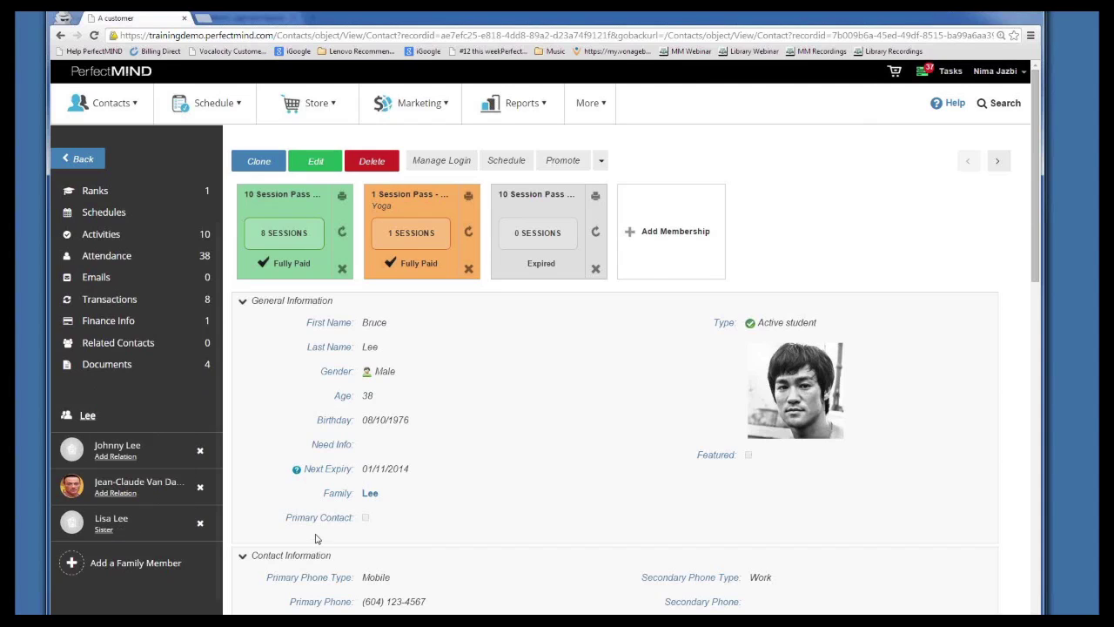
Add relations: Father for the first family member, Brother for the second
click(118, 461)
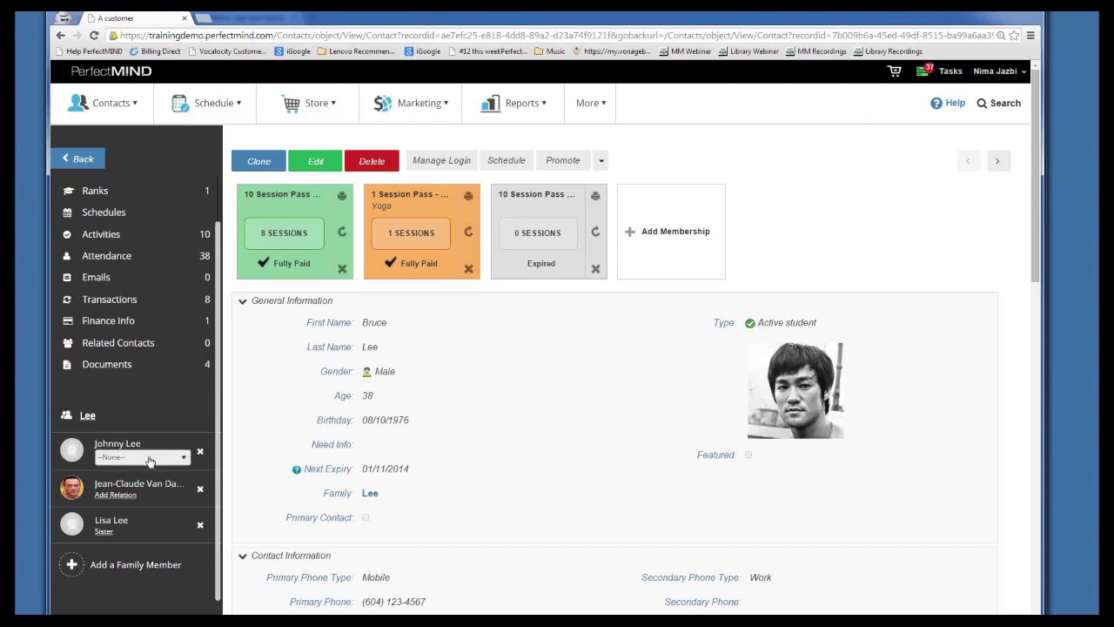
click(141, 459)
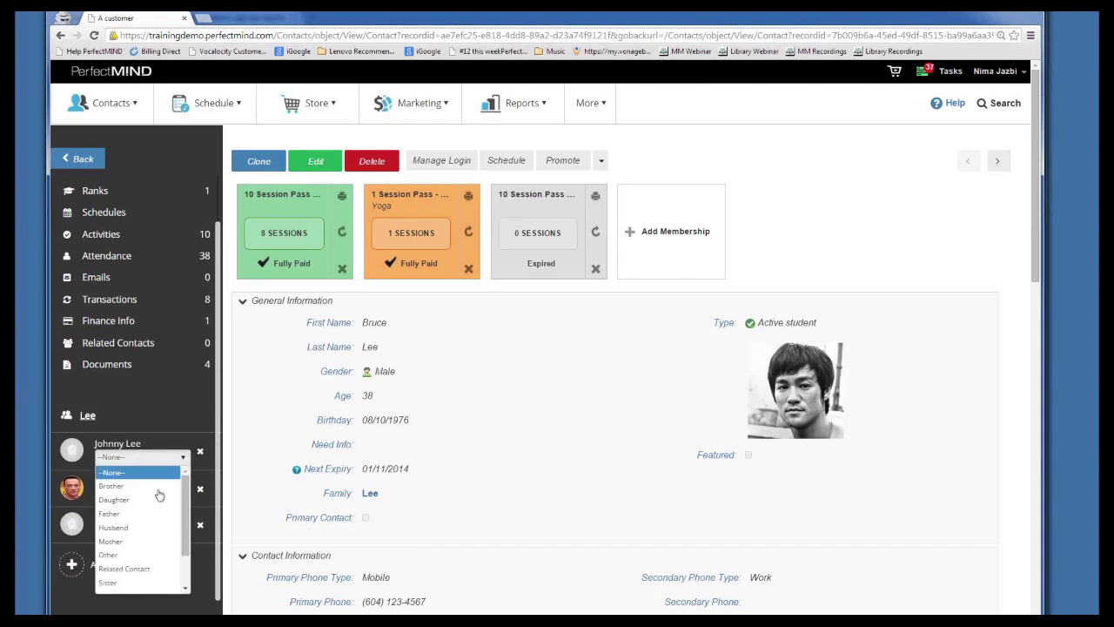
click(113, 513)
click(120, 493)
click(120, 494)
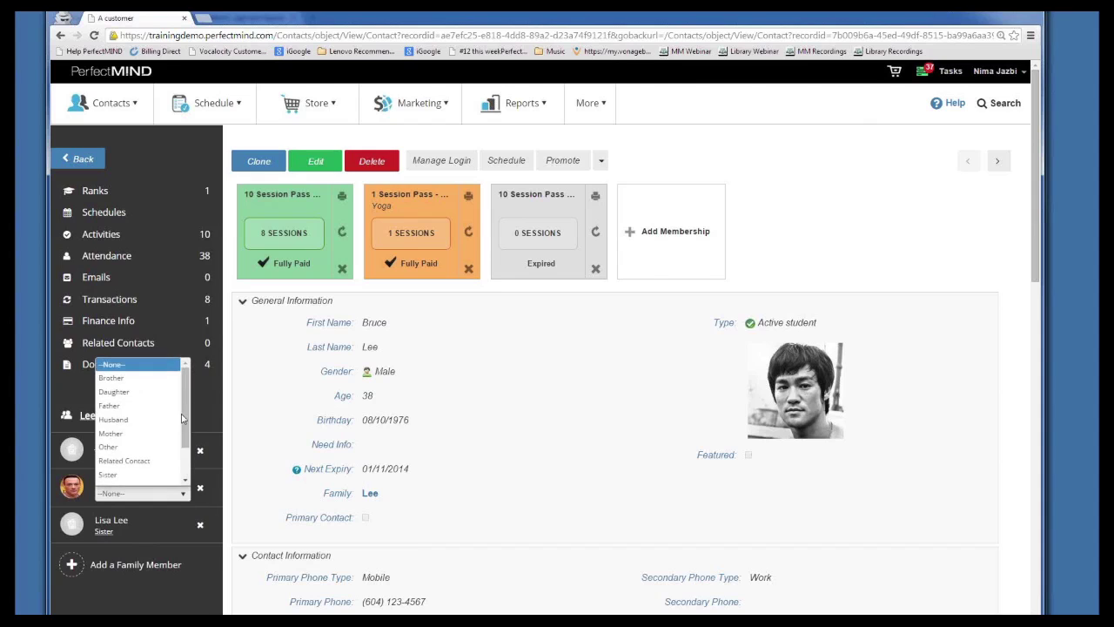
click(112, 375)
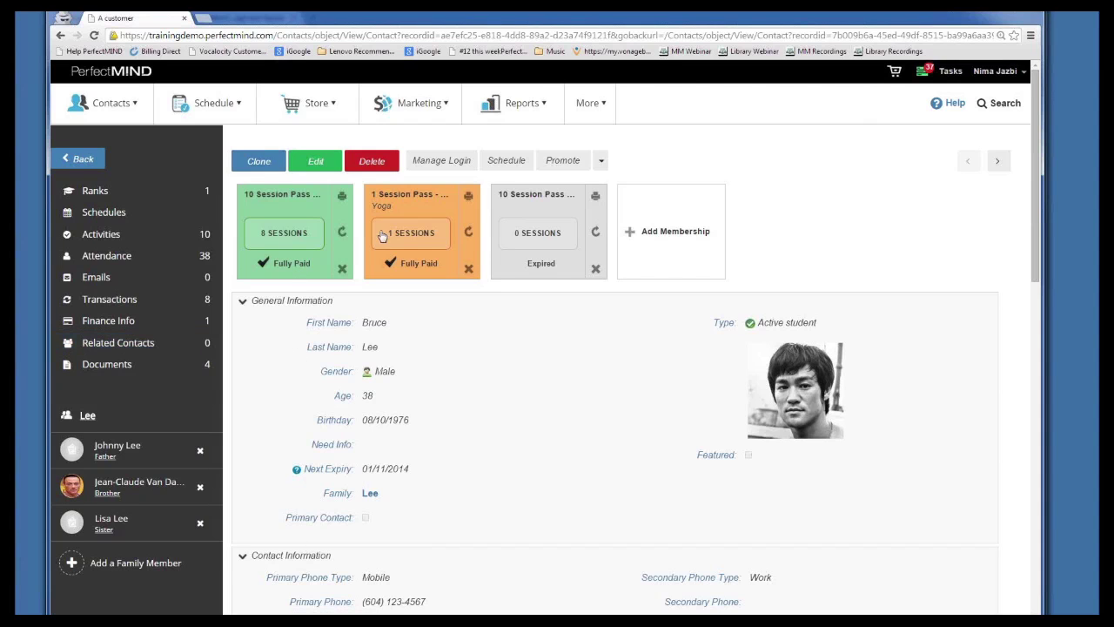
Scroll to the bottom of the student's record and expand Finance Info
scroll(318, 392, down, 3)
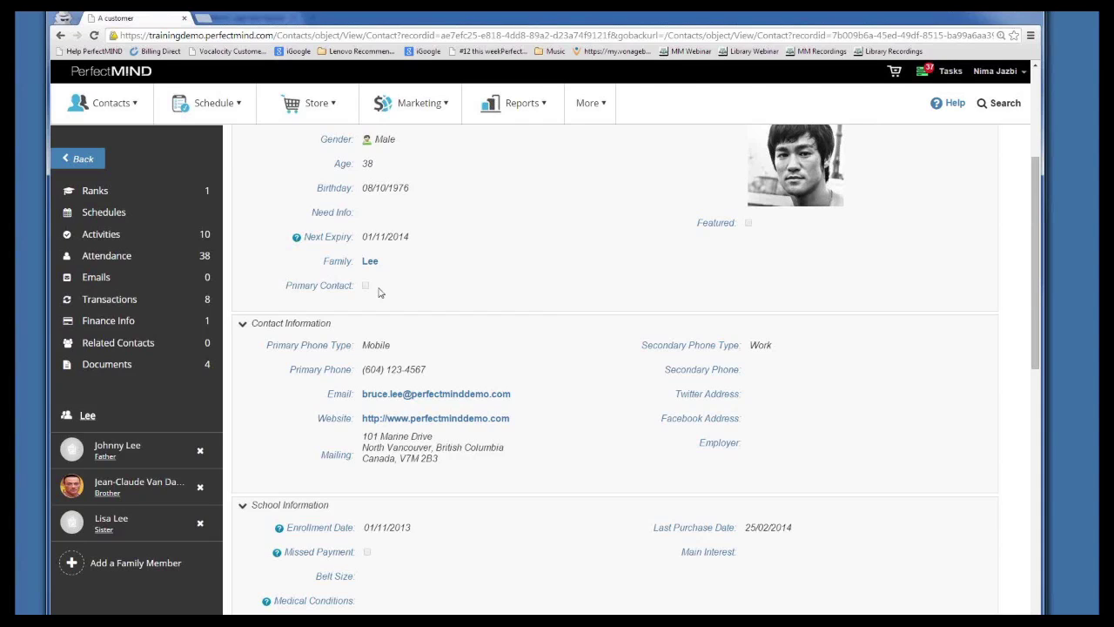
scroll(379, 292, down, 8)
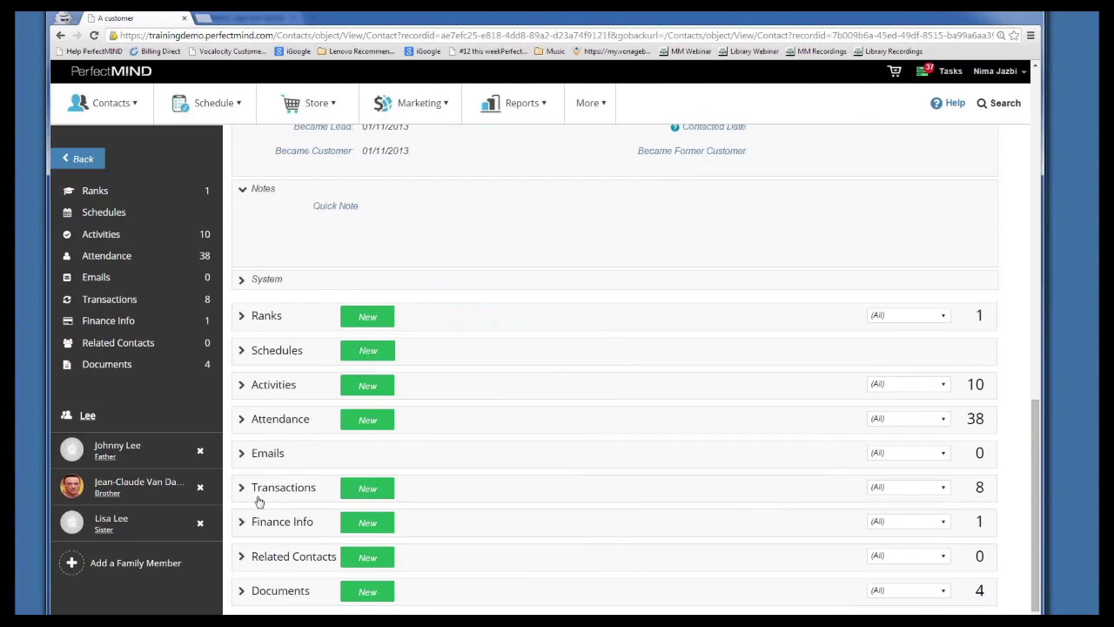
click(244, 523)
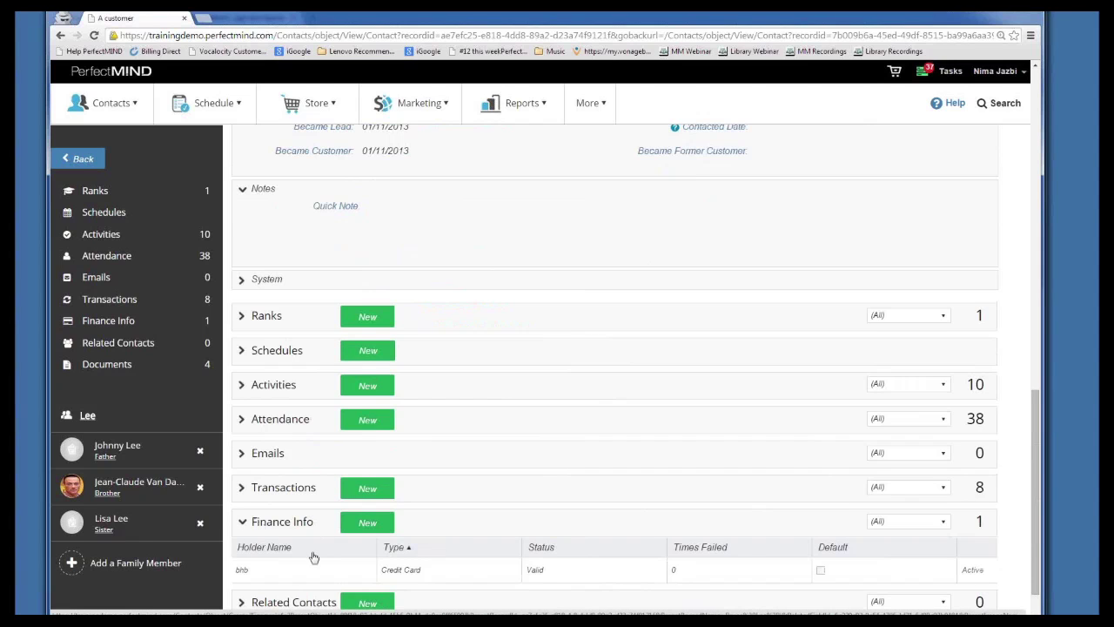
Edit the stored Visa card to enable Share With Family and save it
click(302, 578)
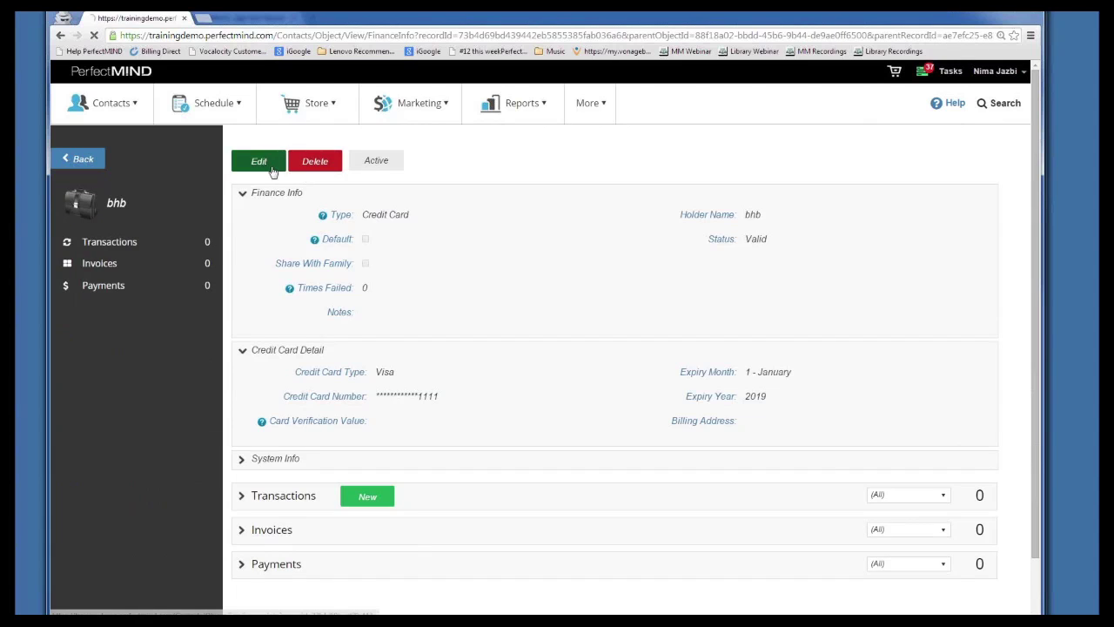
click(275, 164)
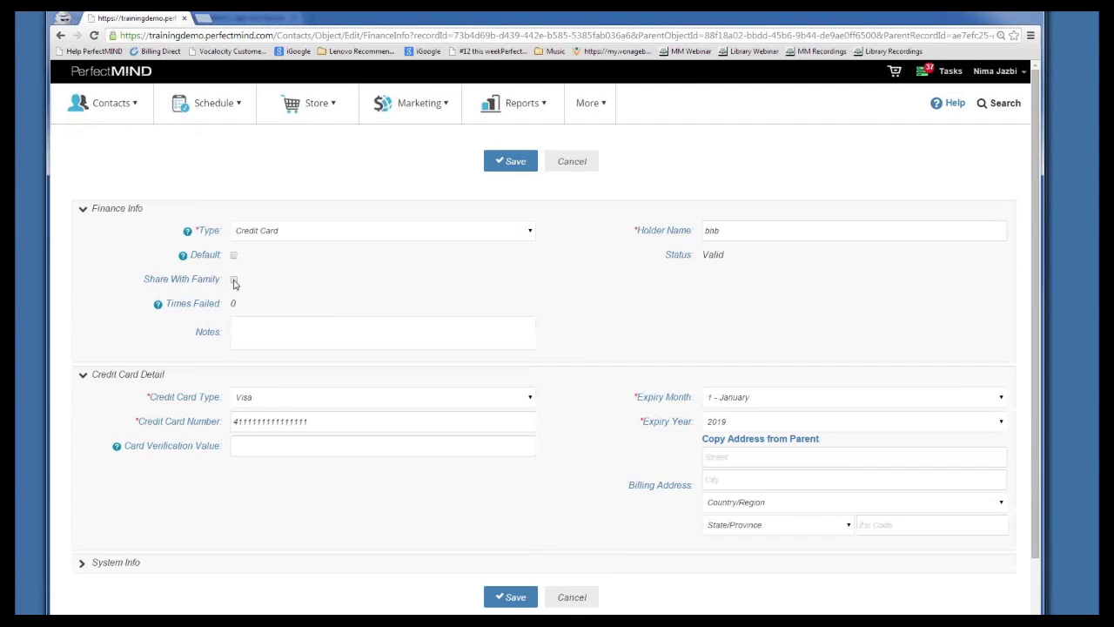
click(233, 280)
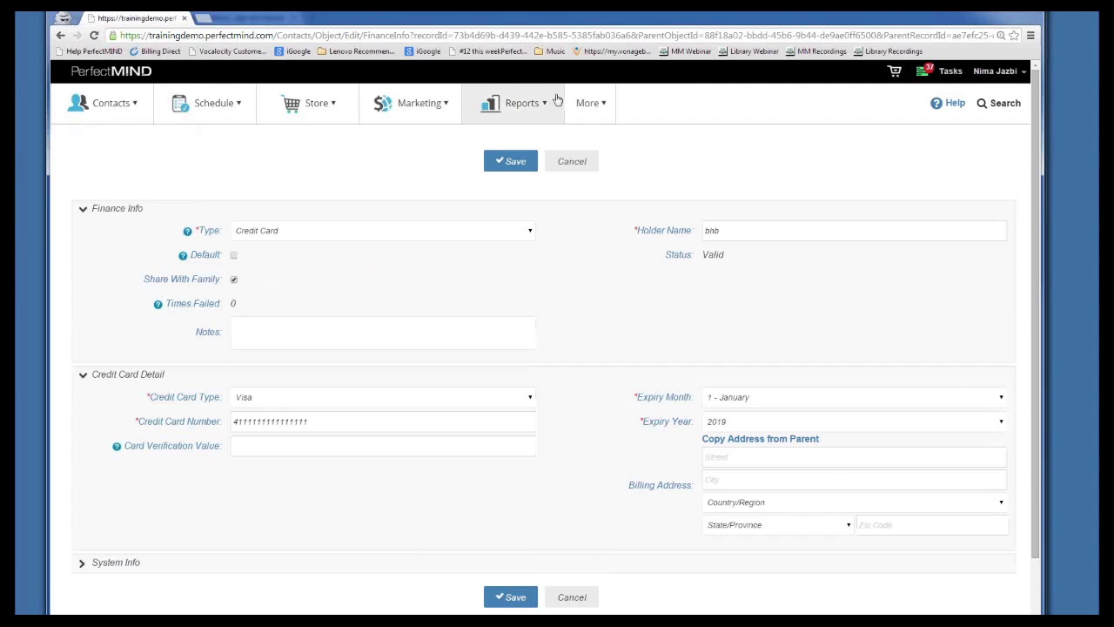
click(494, 167)
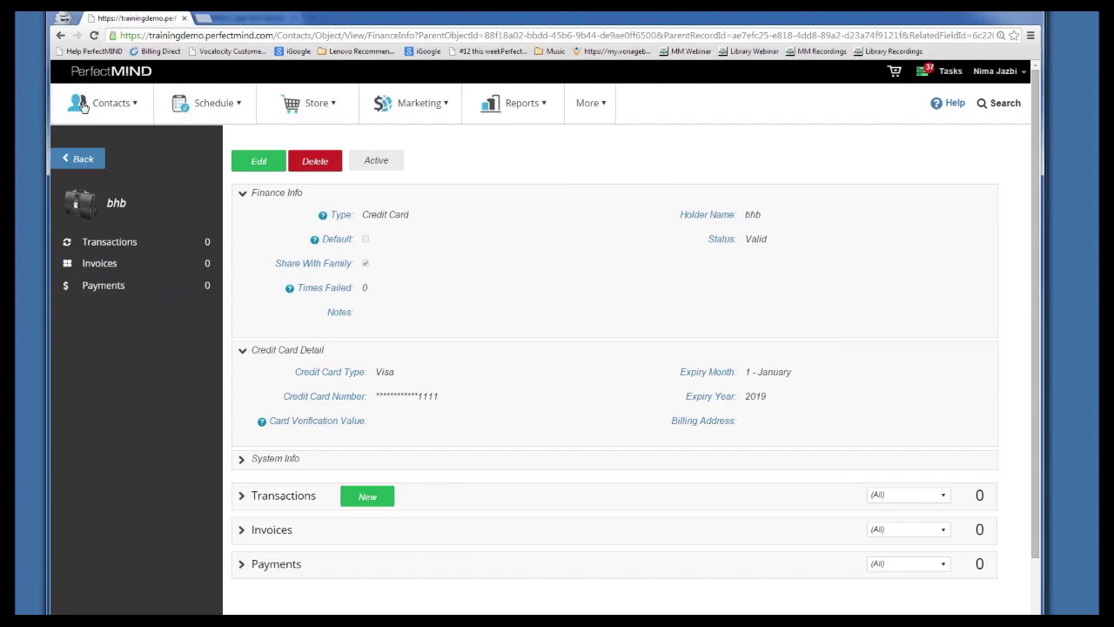
Return via Office to the Students list, reopen the student and re-expand Finance Info
click(83, 155)
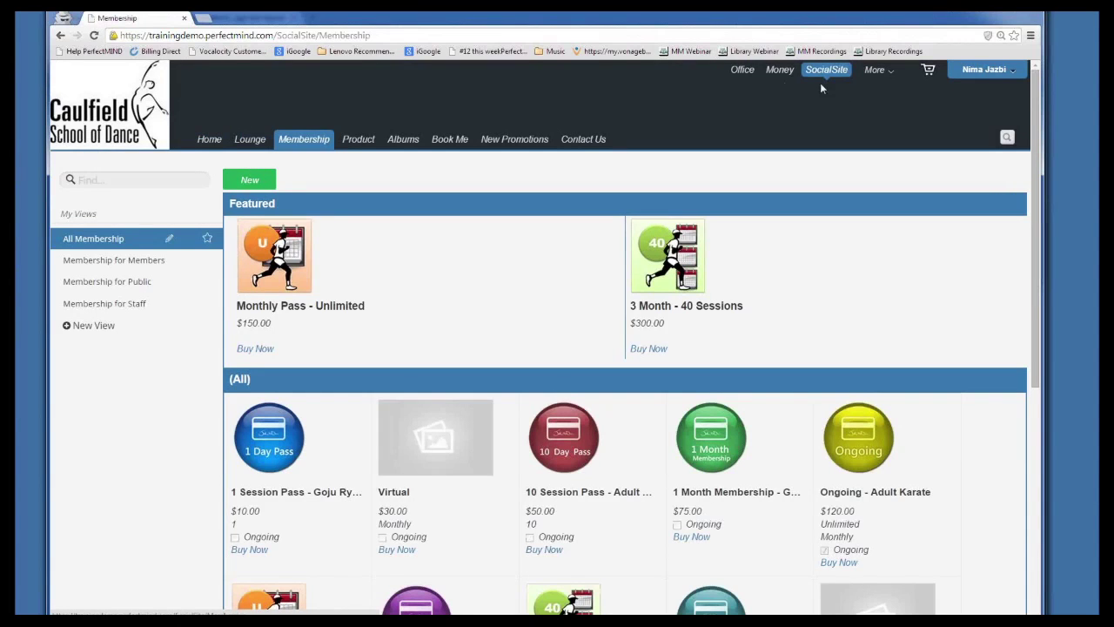
click(742, 70)
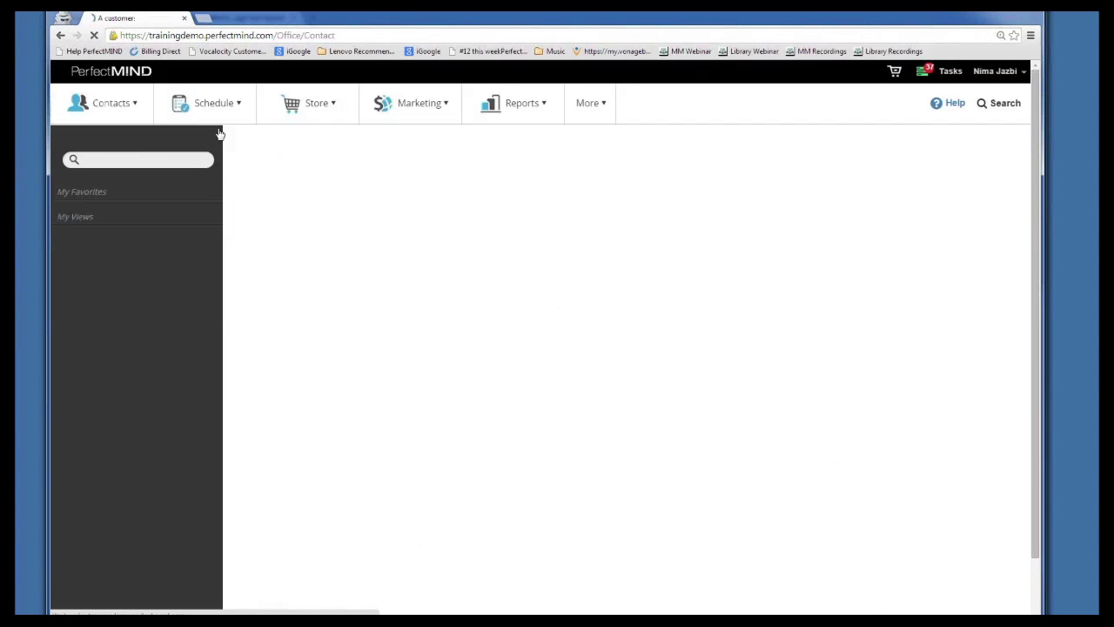
click(349, 228)
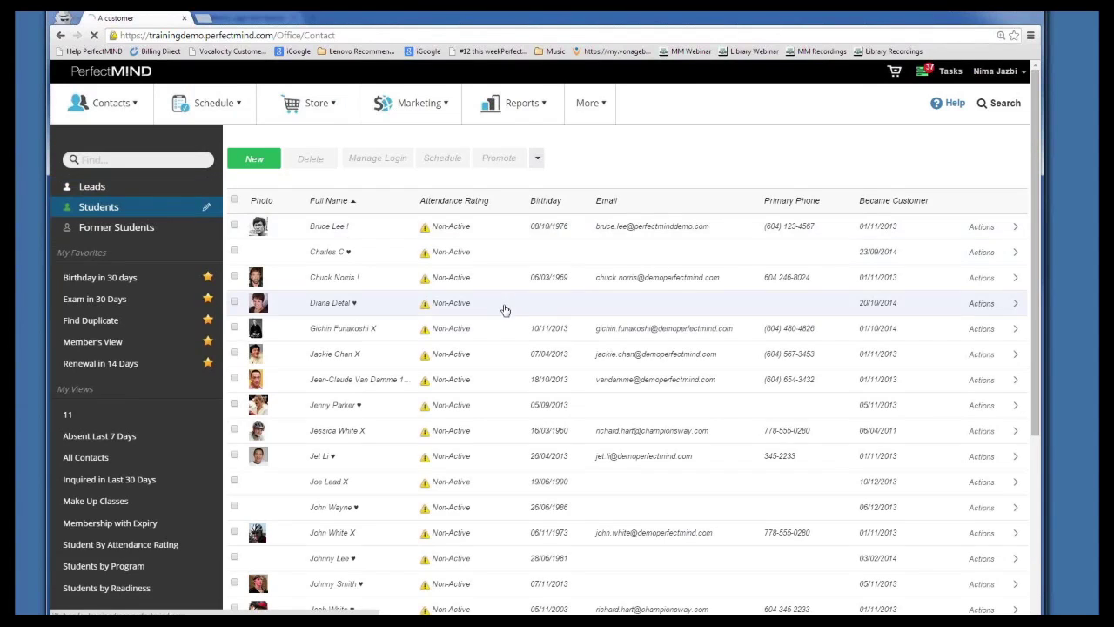
scroll(419, 347, down, 2)
scroll(416, 351, down, 10)
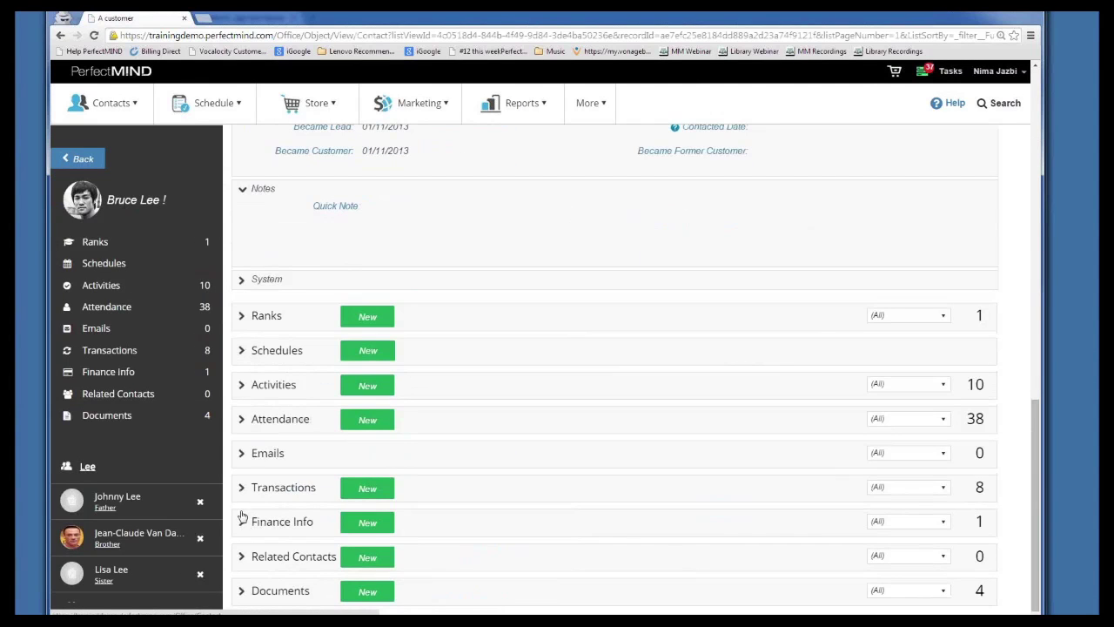
click(241, 521)
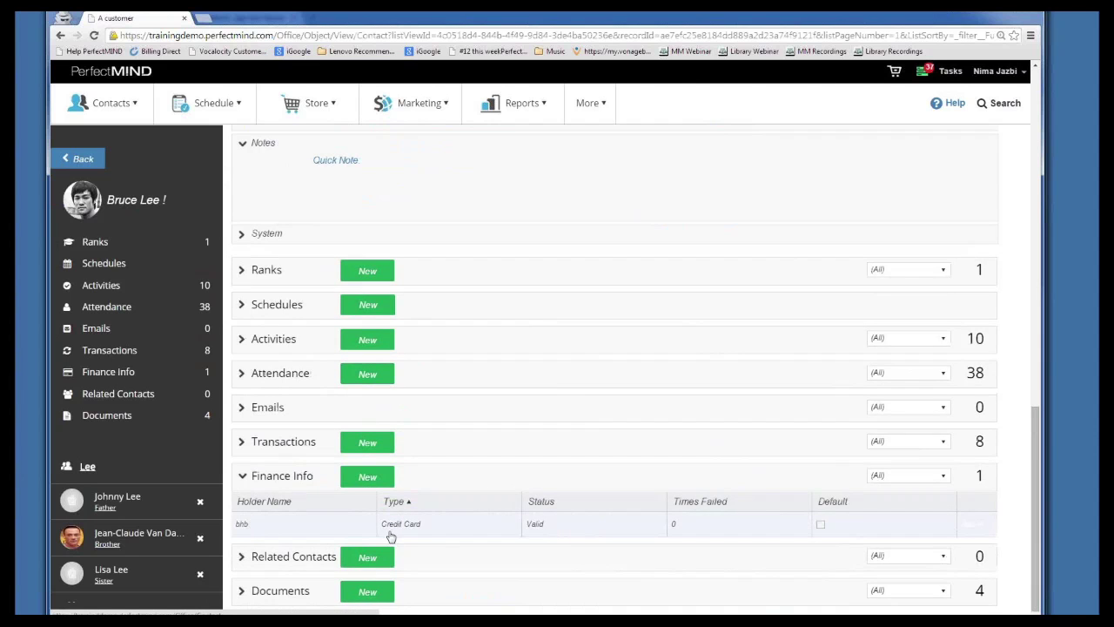
scroll(396, 520, up, 10)
scroll(377, 522, up, 3)
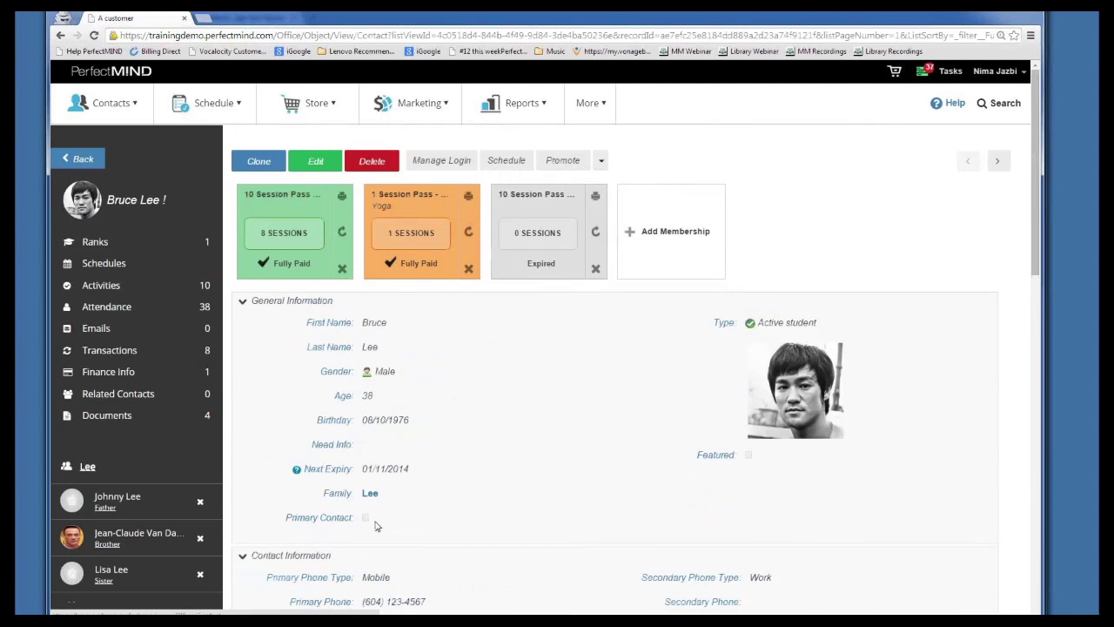
scroll(377, 522, down, 1)
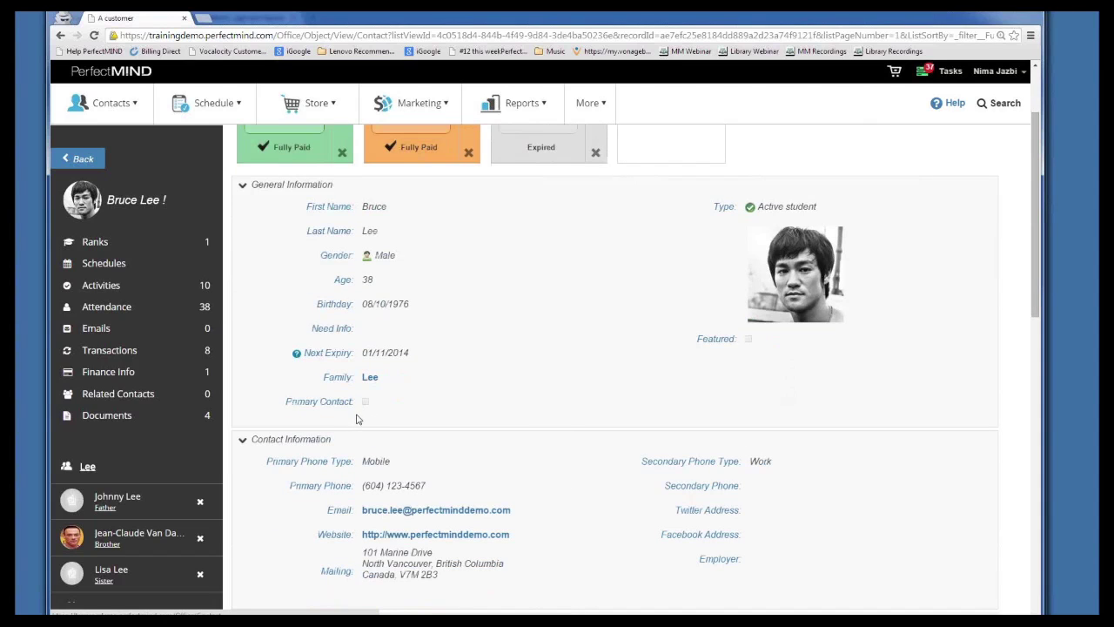
scroll(350, 407, down, 1)
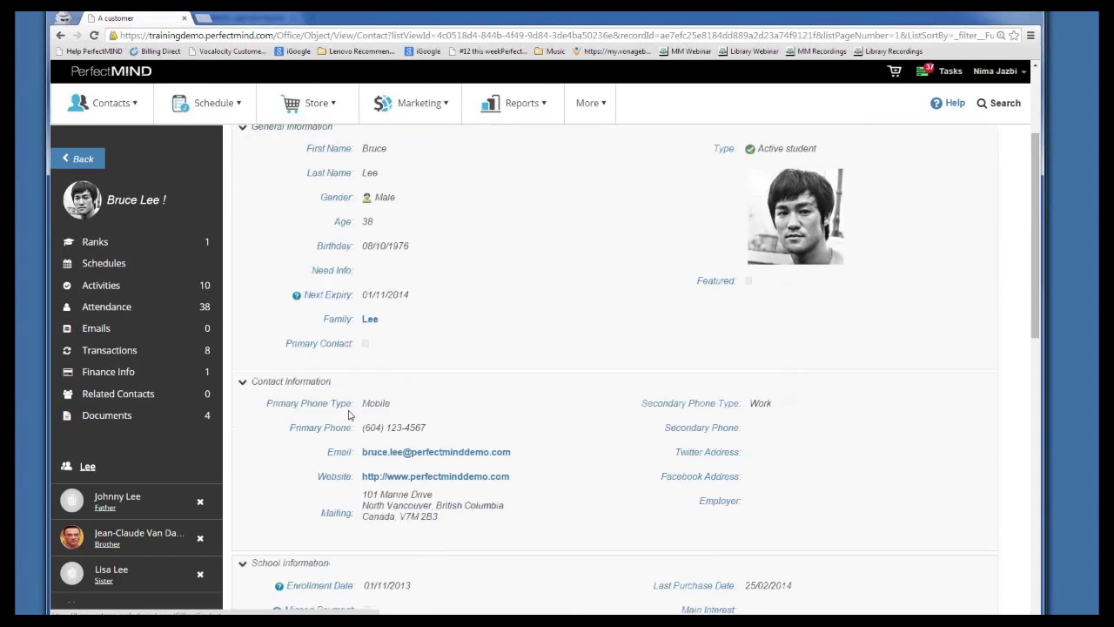
scroll(348, 416, up, 1)
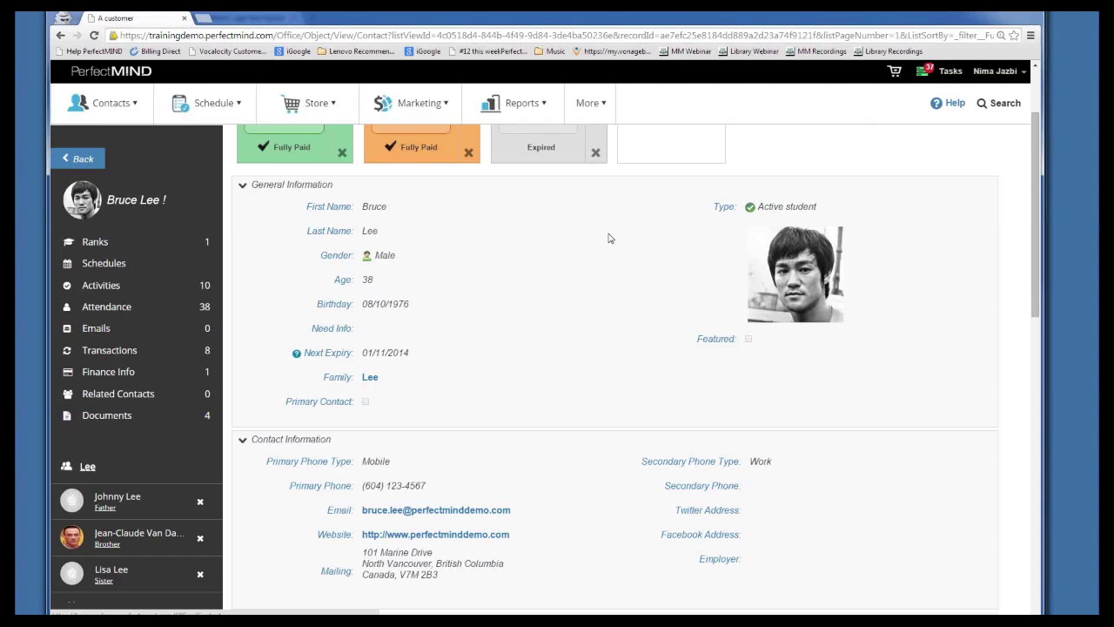
scroll(591, 235, up, 2)
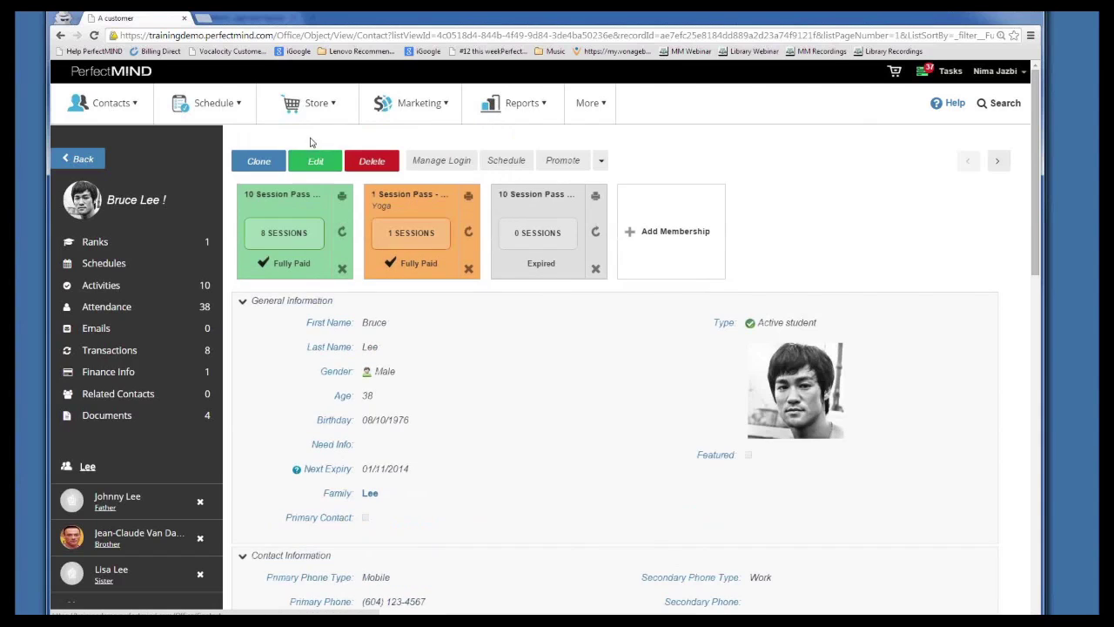
scroll(309, 348, down, 1)
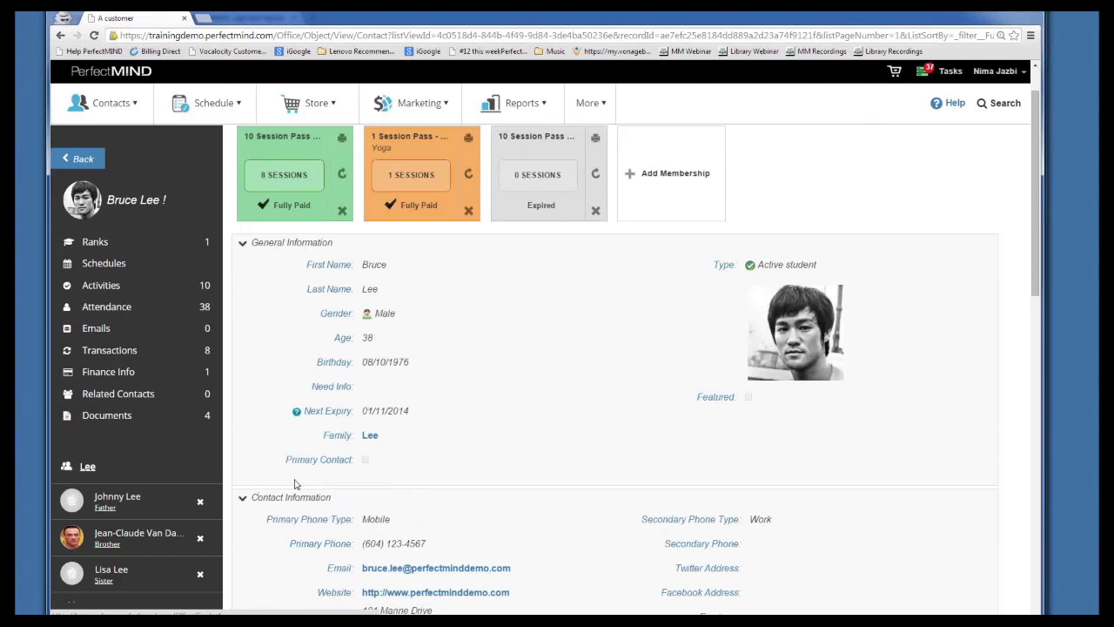
mouse_move(374, 467)
mouse_down()
mouse_move(287, 461)
mouse_move(376, 461)
mouse_up()
click(380, 466)
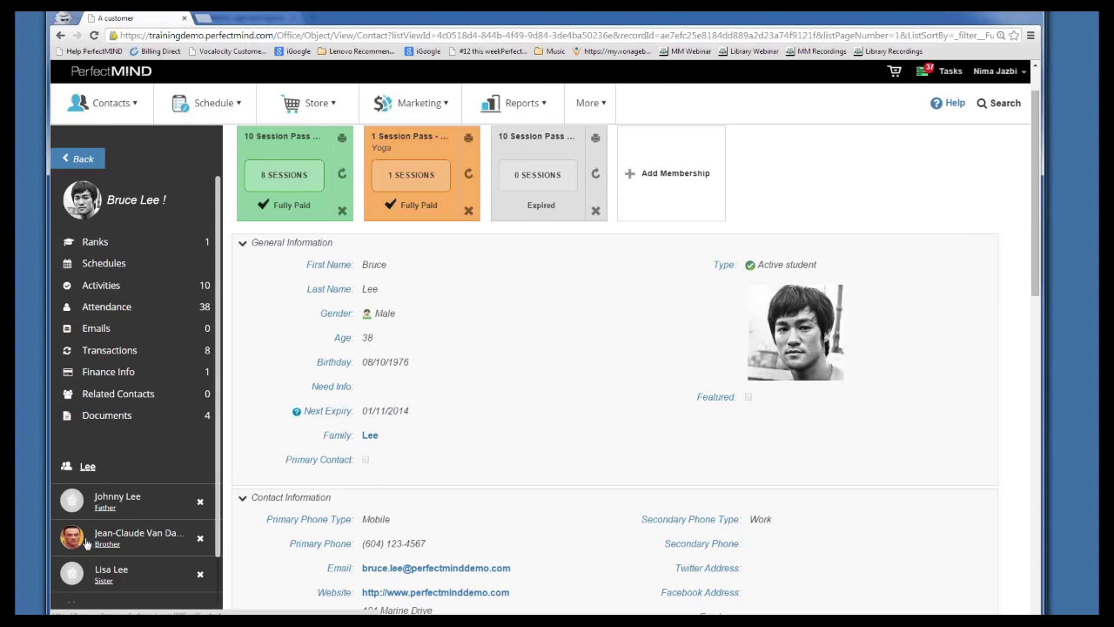
scroll(97, 574, down, 1)
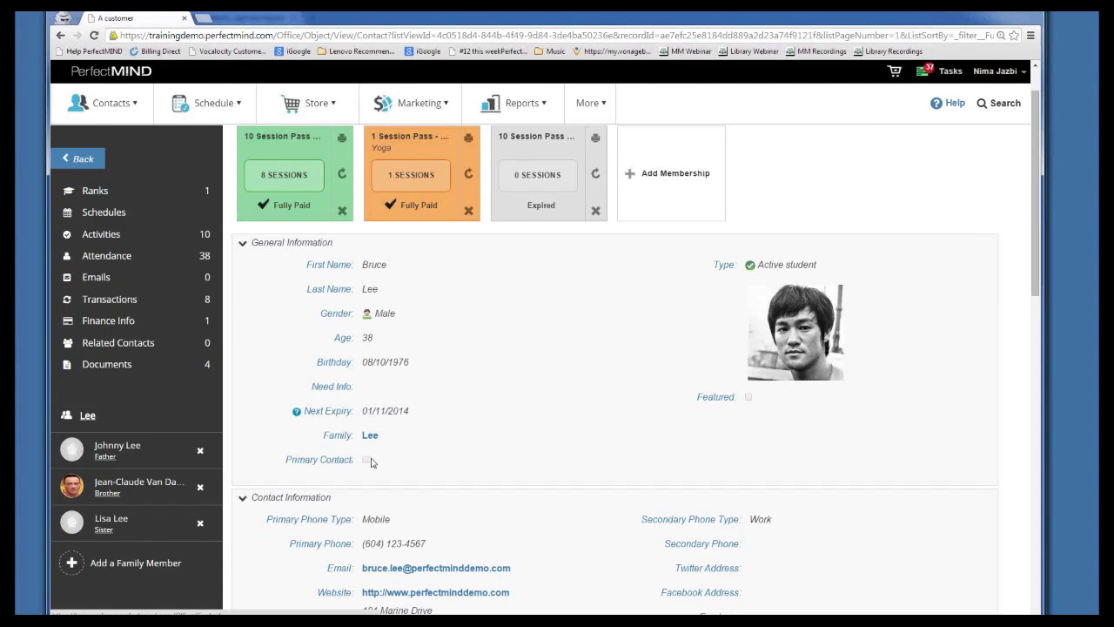
scroll(356, 462, up, 1)
Edit the student's contact, tick Primary Contact, and save the record
click(315, 159)
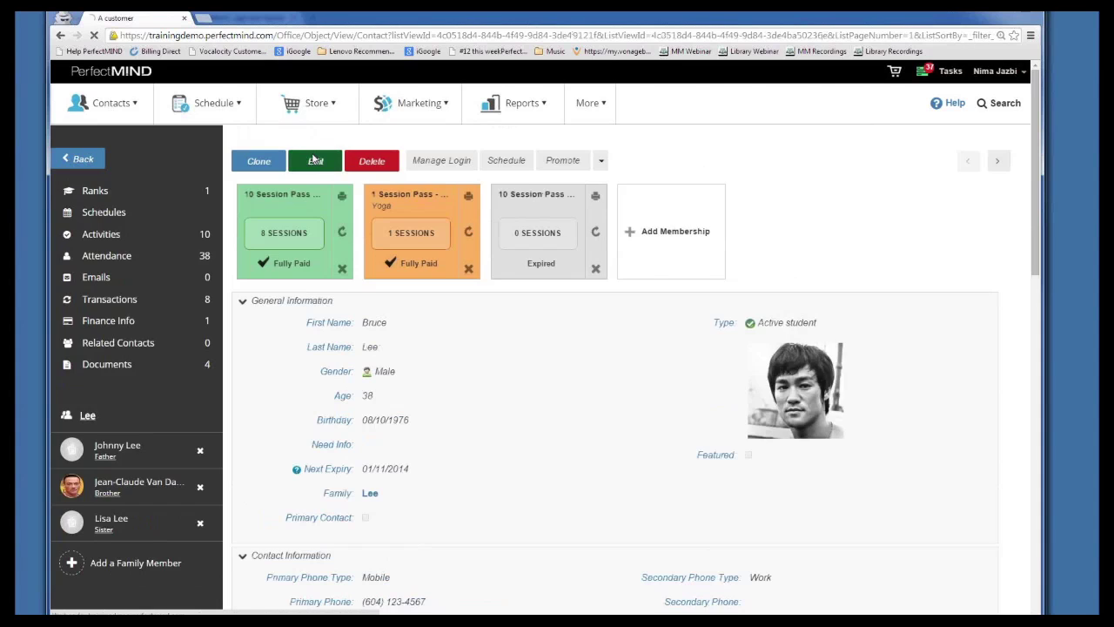
scroll(200, 488, down, 3)
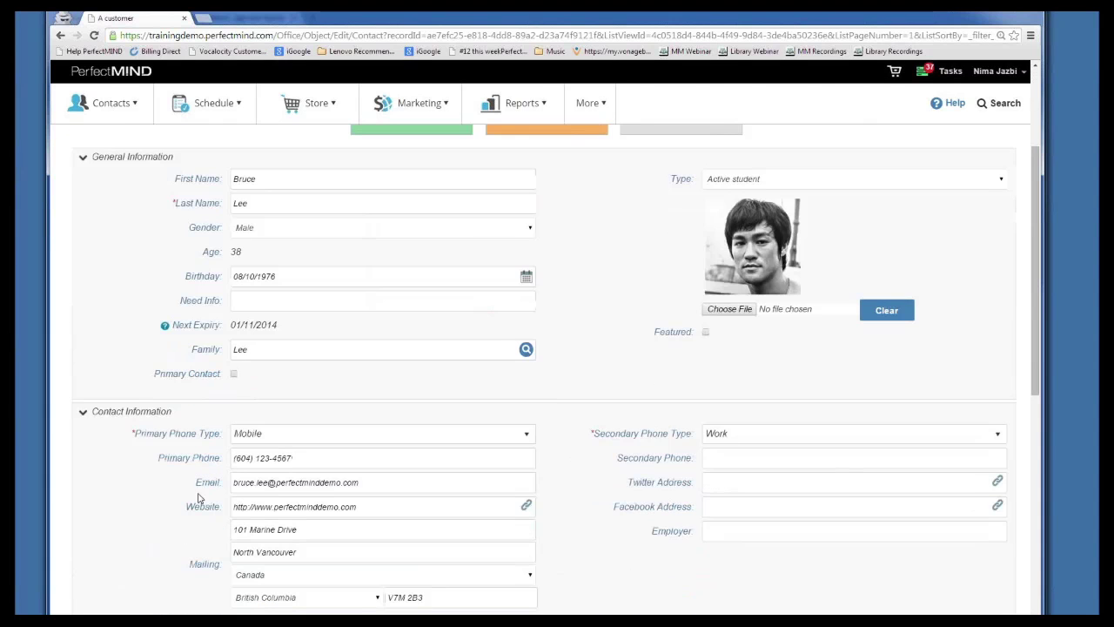
click(233, 374)
scroll(552, 166, up, 2)
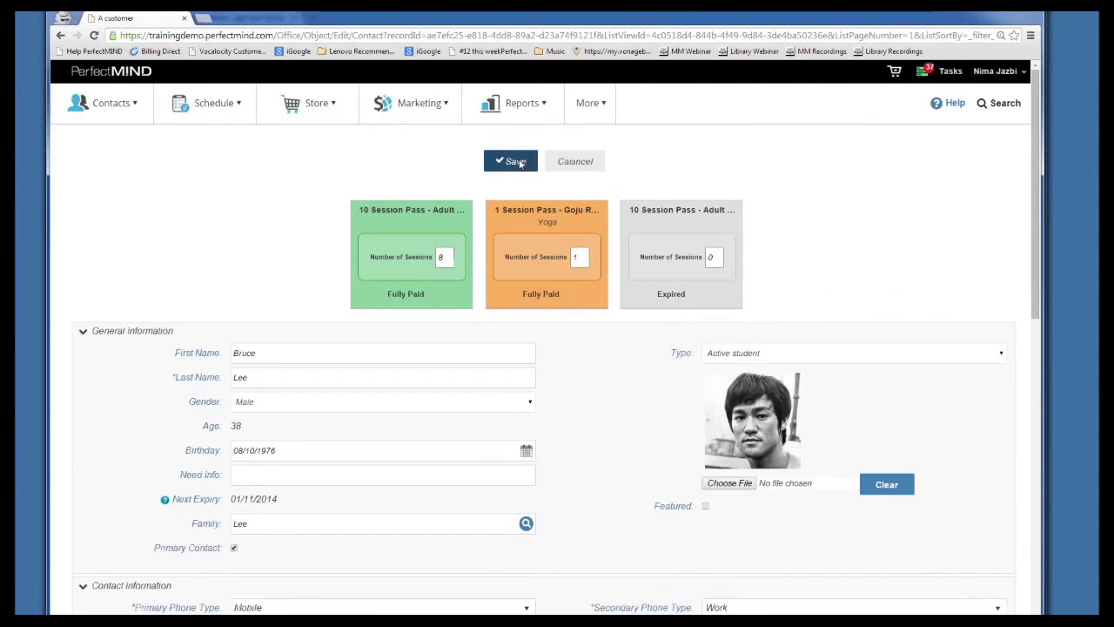
click(515, 161)
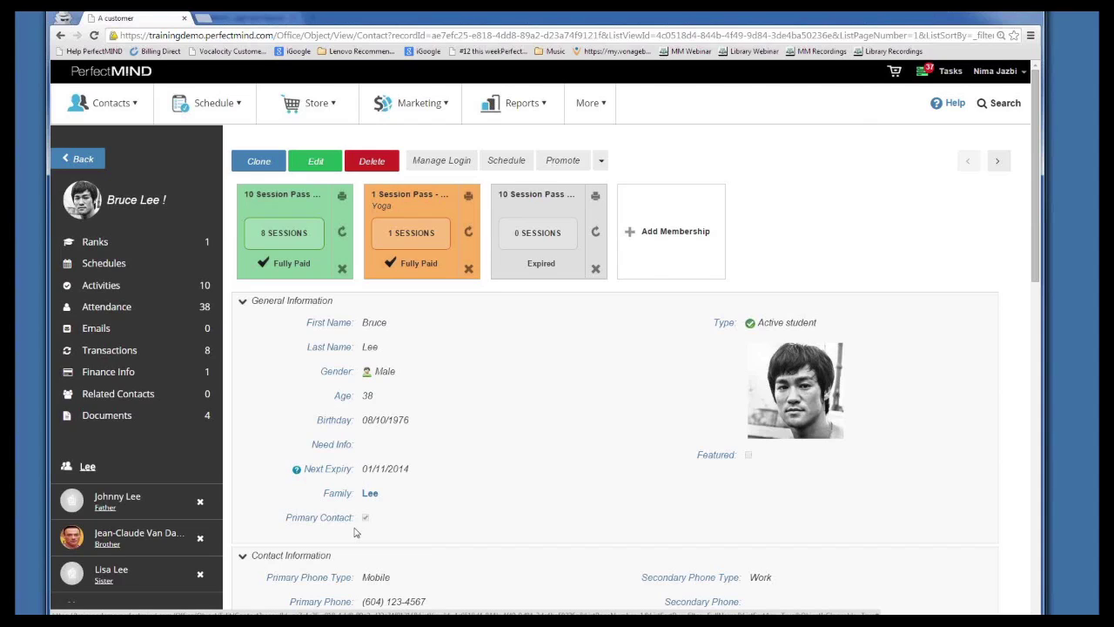
Look over the student's contact details, then open the Lee family account from the sidebar
scroll(365, 410, down, 1)
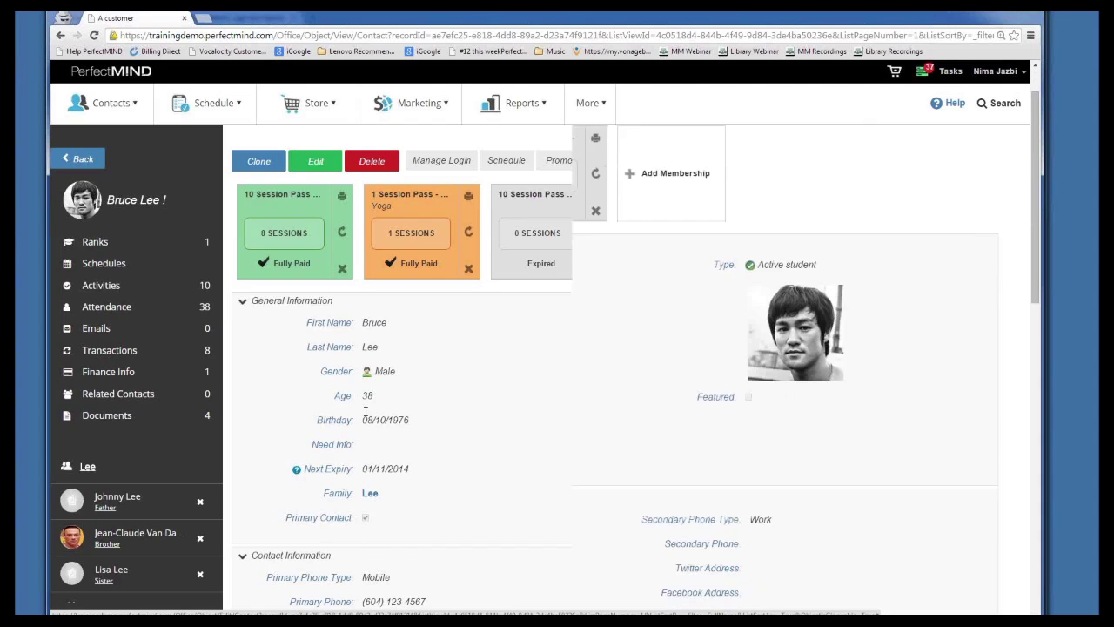
scroll(328, 395, down, 1)
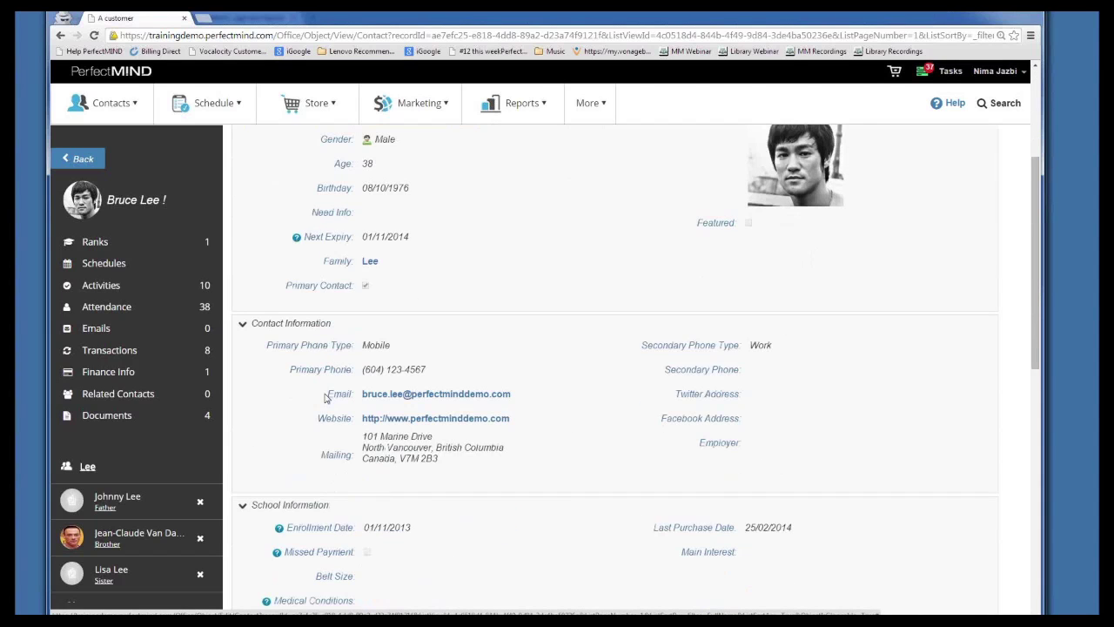
scroll(325, 398, up, 1)
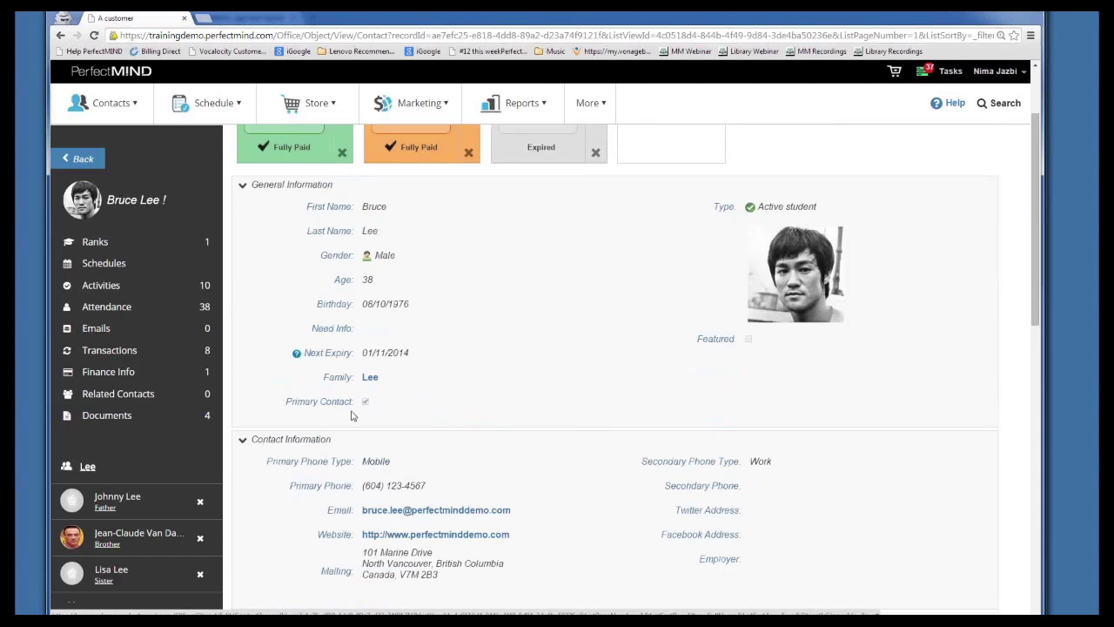
click(85, 468)
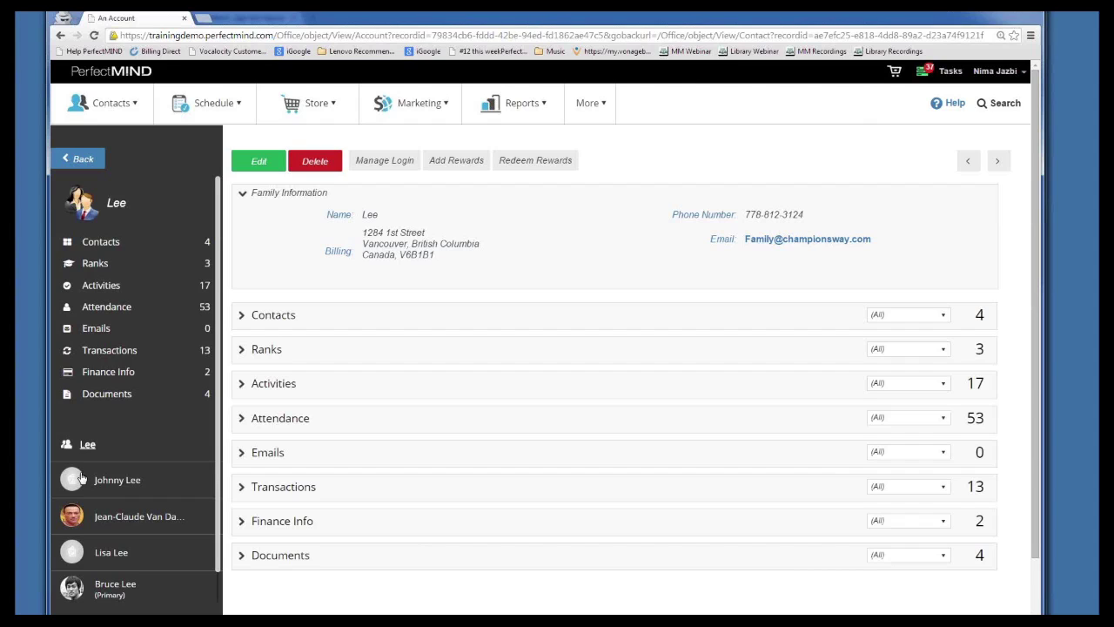
click(60, 35)
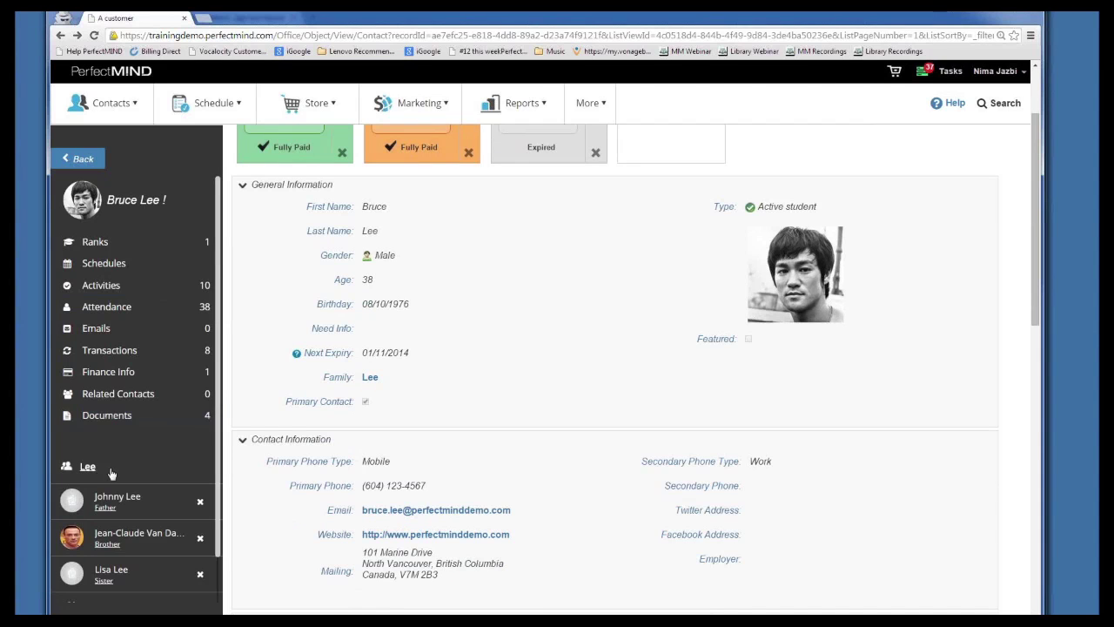
scroll(111, 473, down, 1)
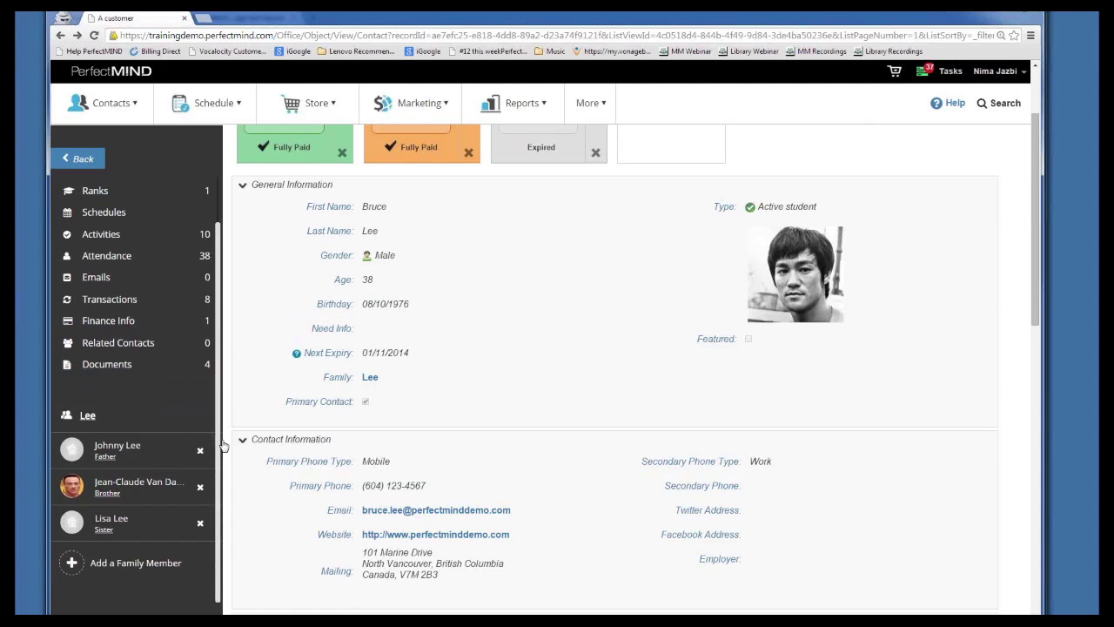
click(86, 417)
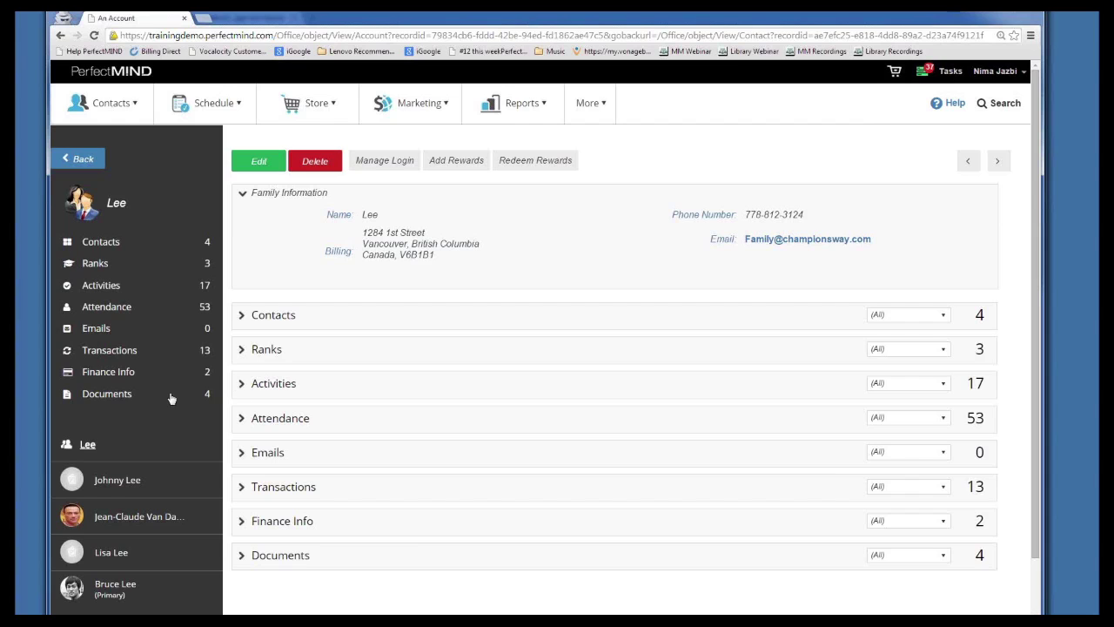
click(242, 319)
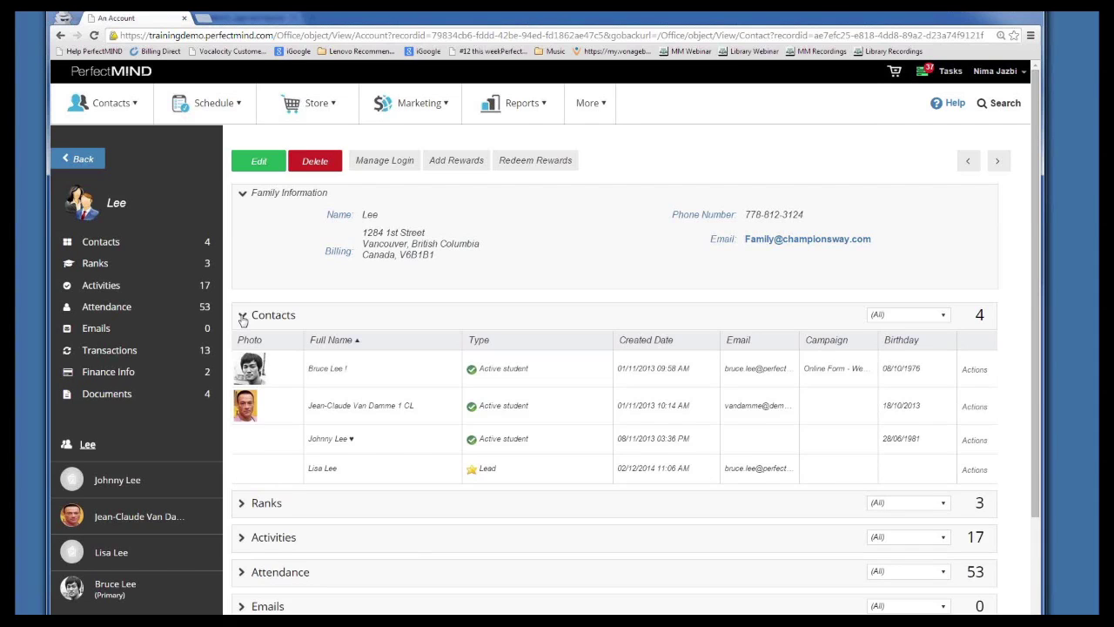
click(243, 318)
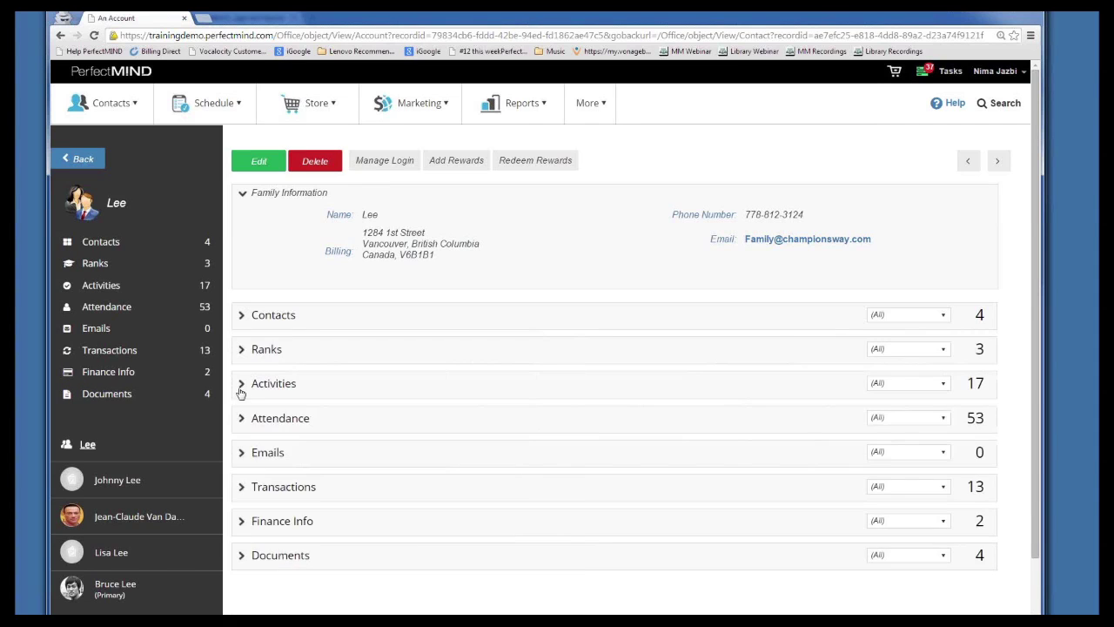
click(243, 385)
scroll(245, 389, down, 3)
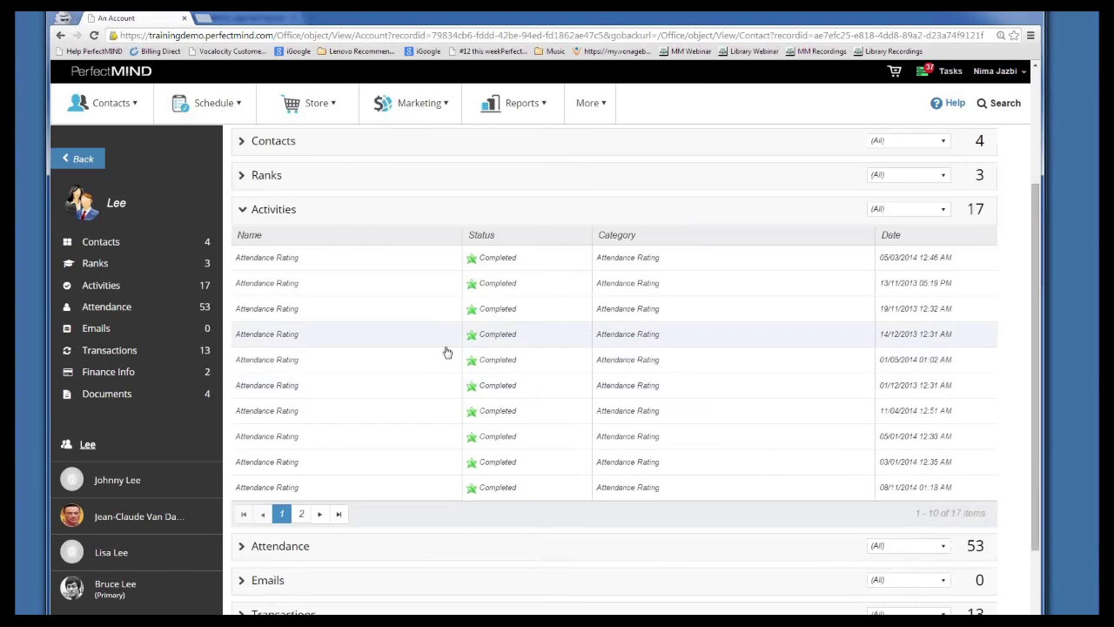
scroll(325, 298, up, 2)
click(242, 326)
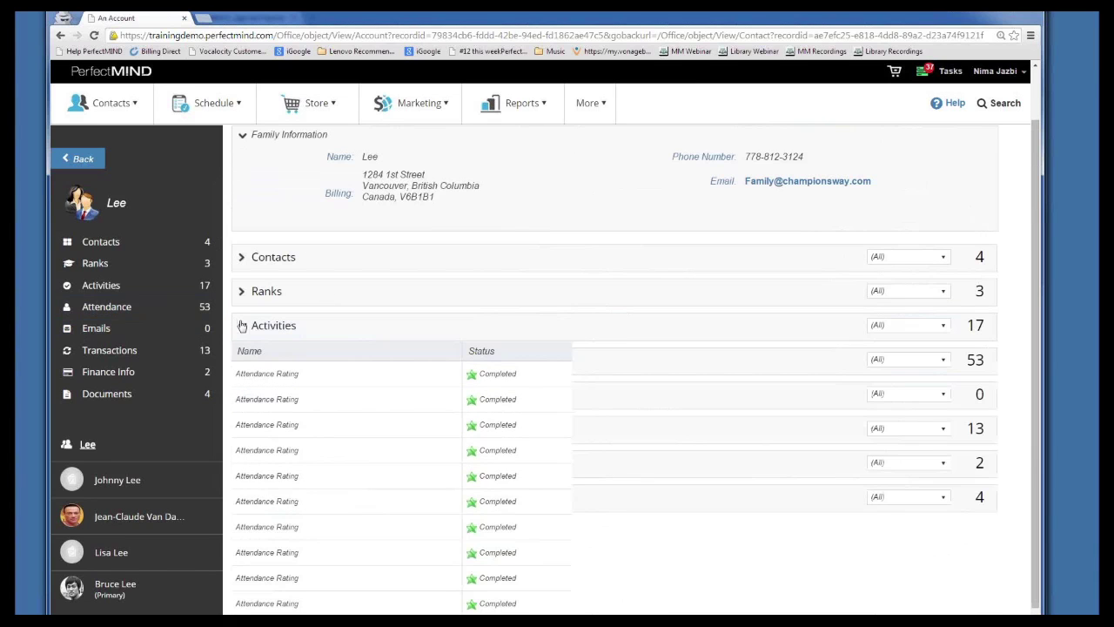
click(242, 398)
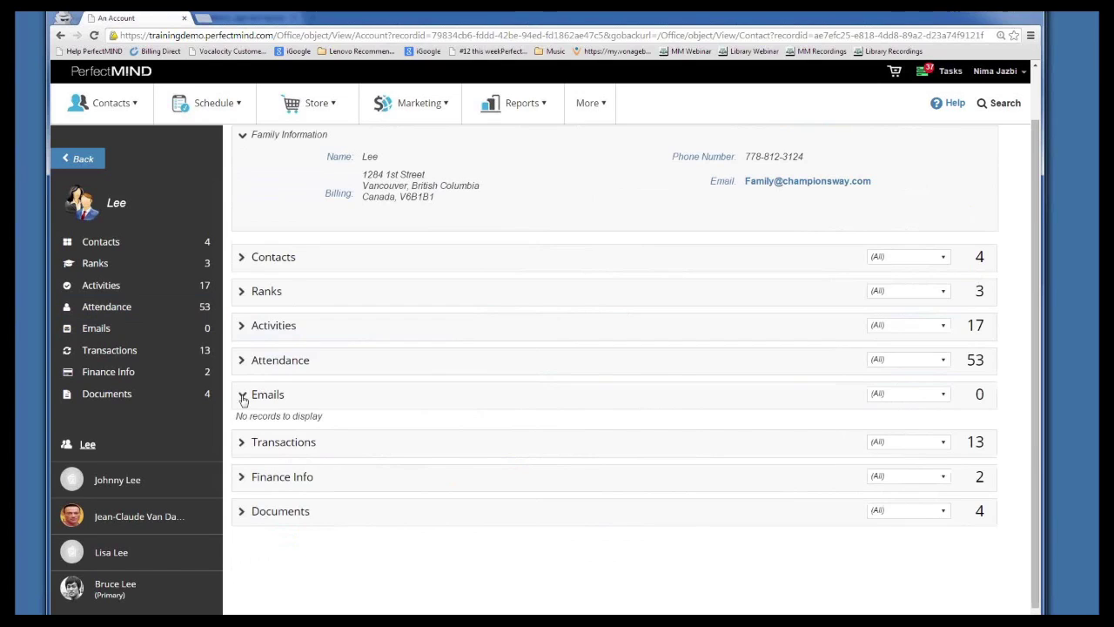
click(242, 395)
click(242, 362)
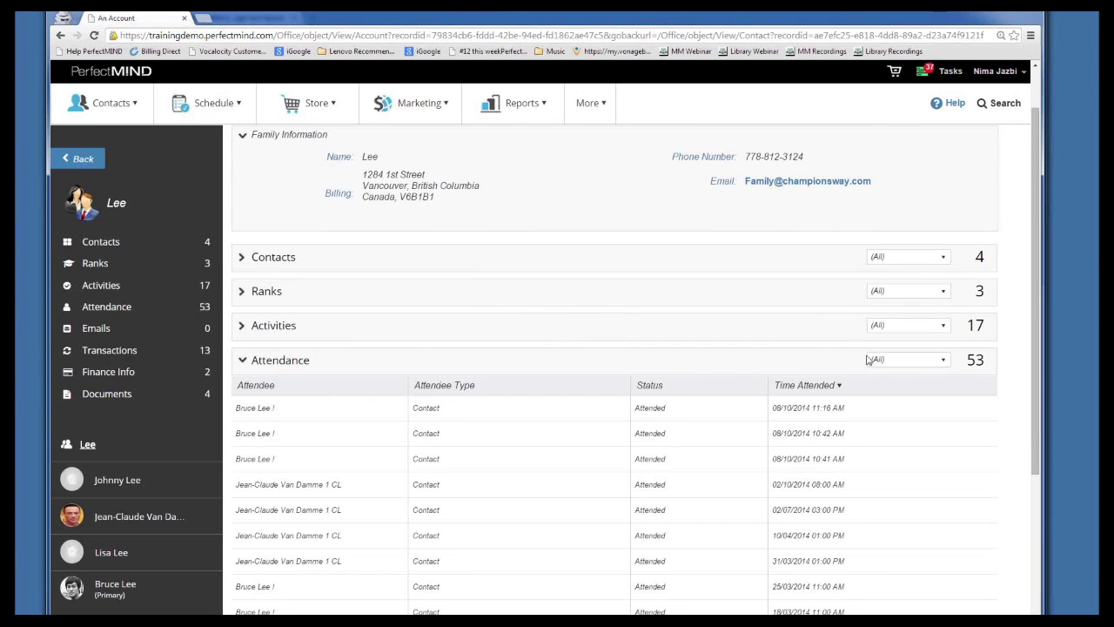
scroll(731, 364, down, 1)
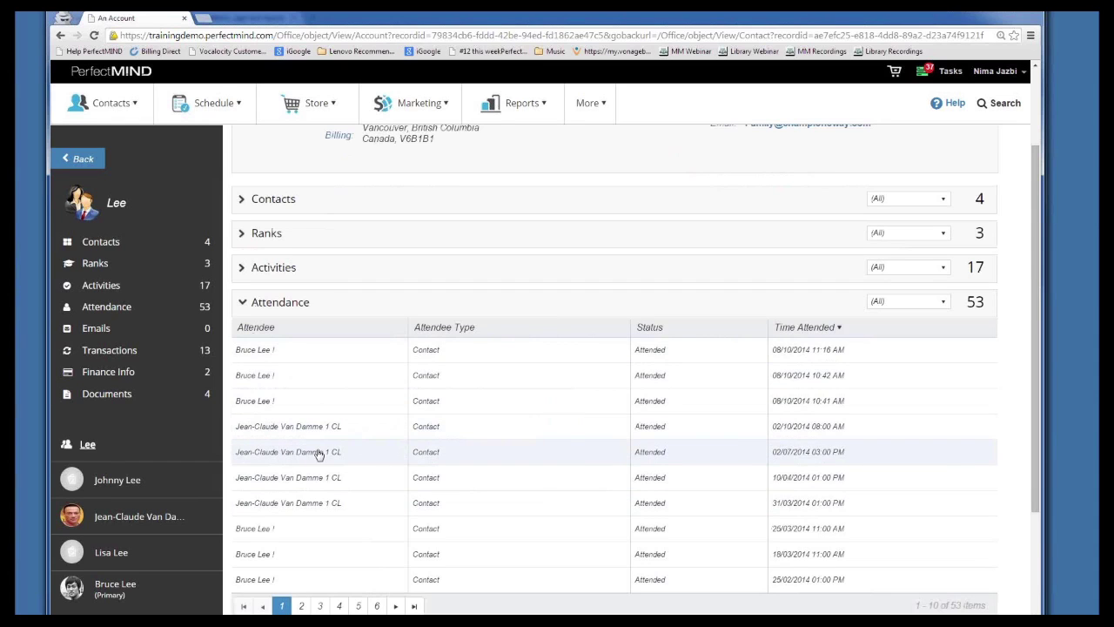
scroll(452, 452, down, 1)
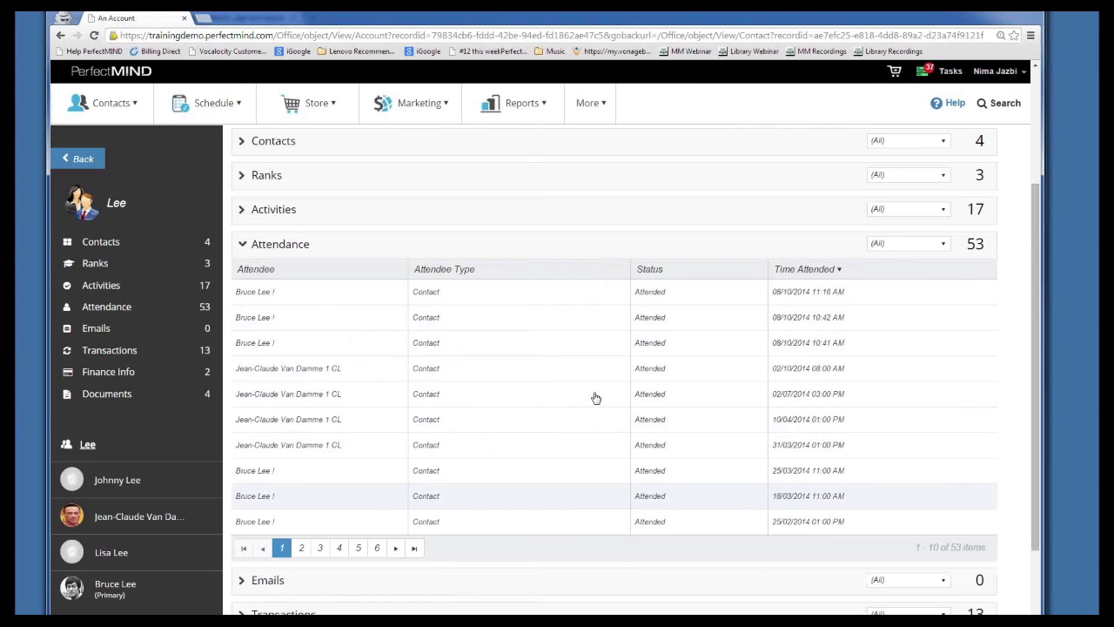
click(301, 550)
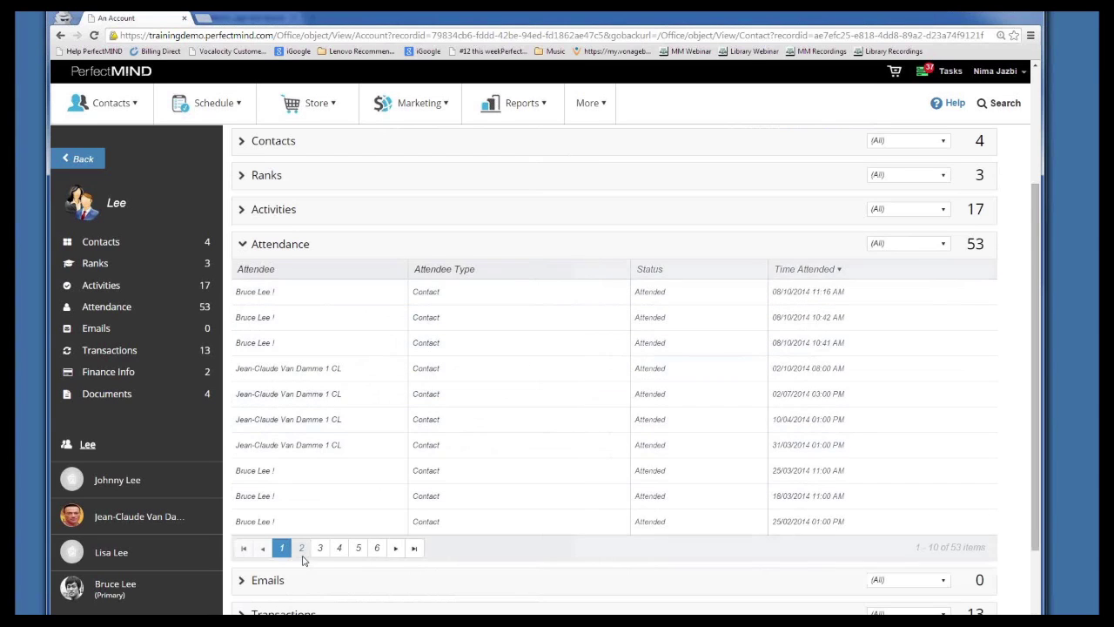
click(321, 553)
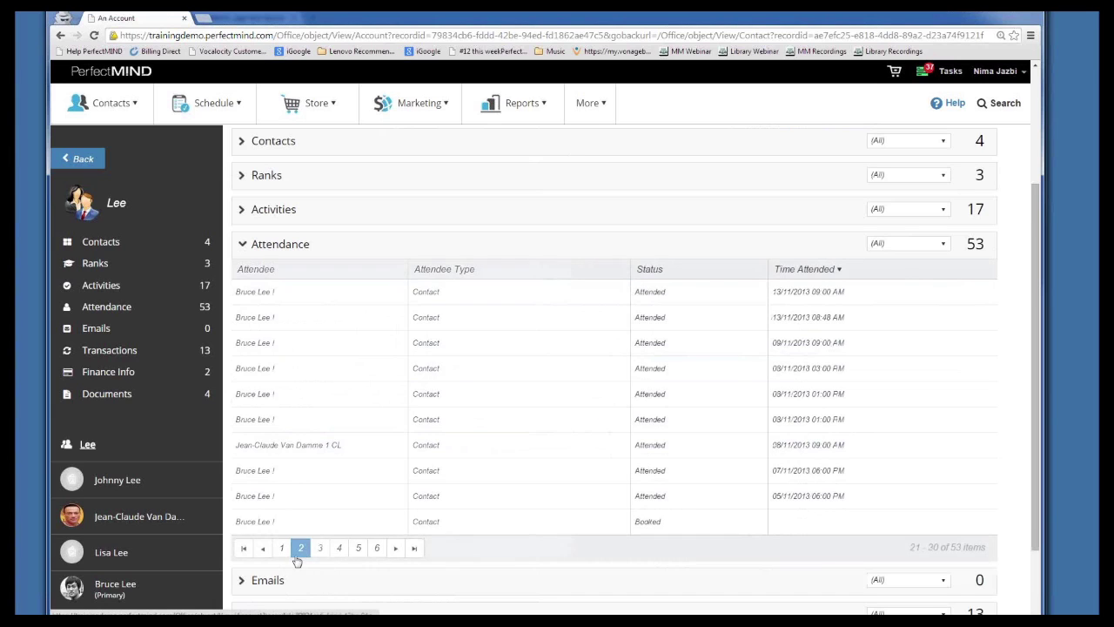
click(282, 551)
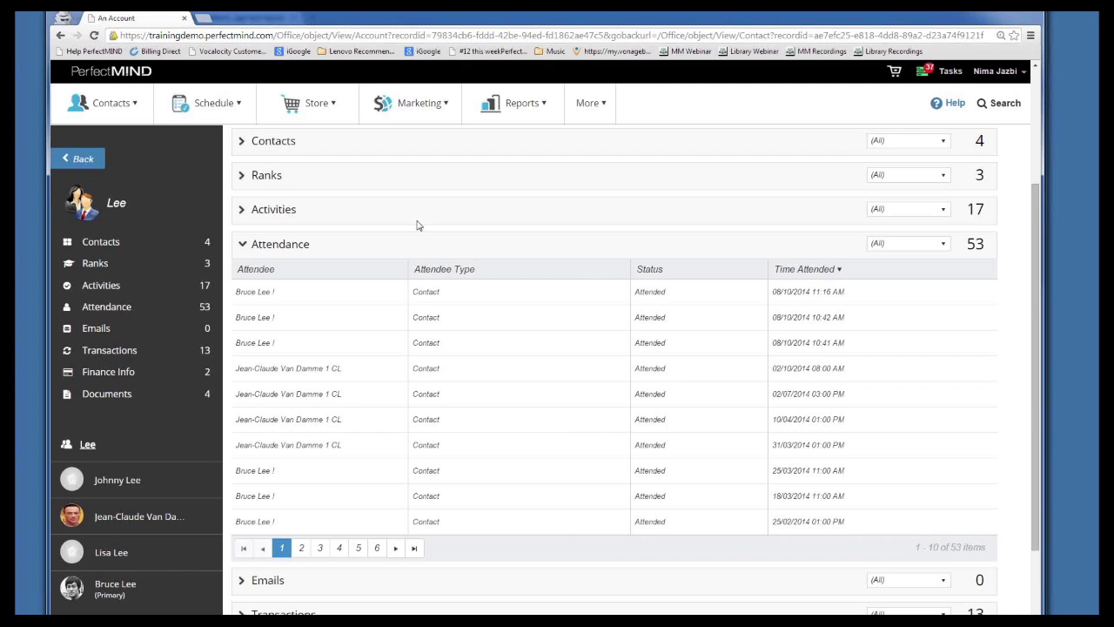
click(246, 248)
scroll(244, 261, up, 1)
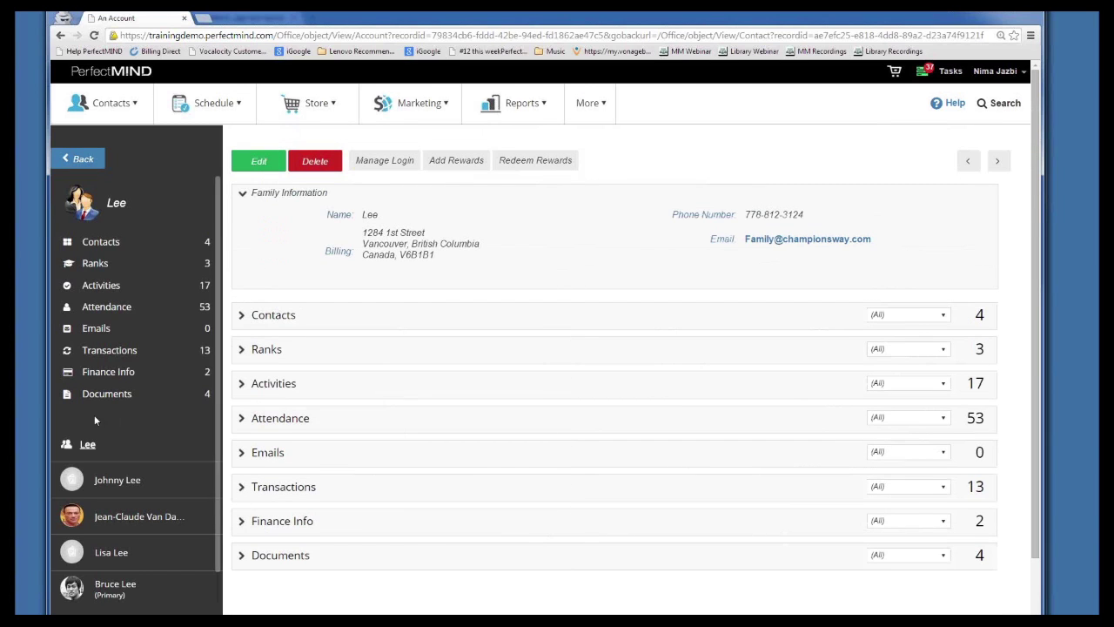
Open the primary family member's contact record and look through its details
click(113, 587)
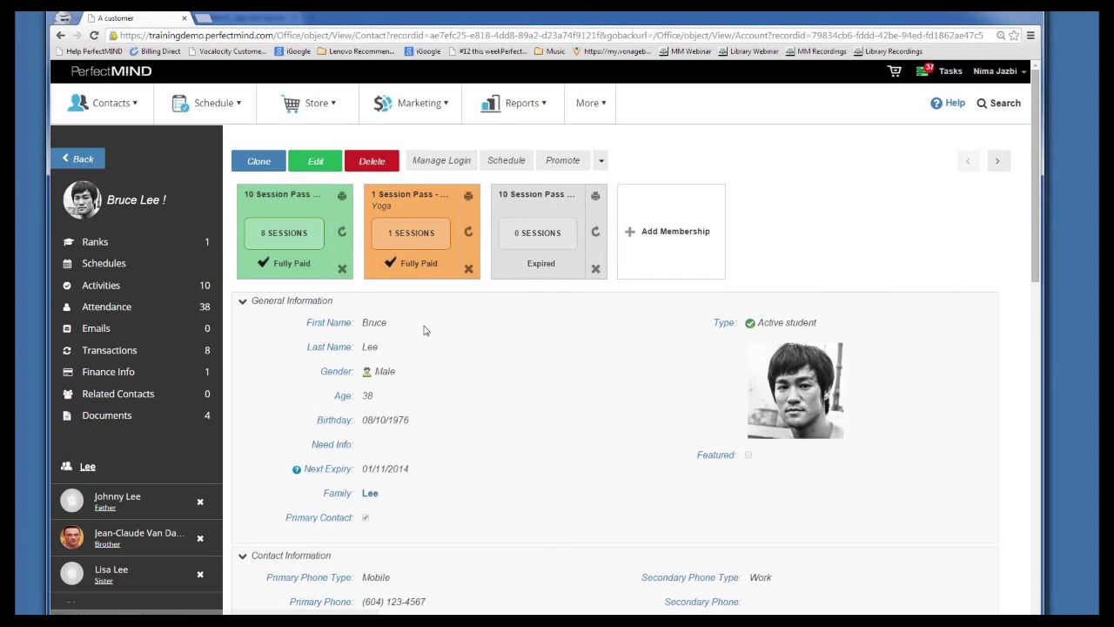
scroll(418, 335, down, 3)
scroll(409, 343, up, 3)
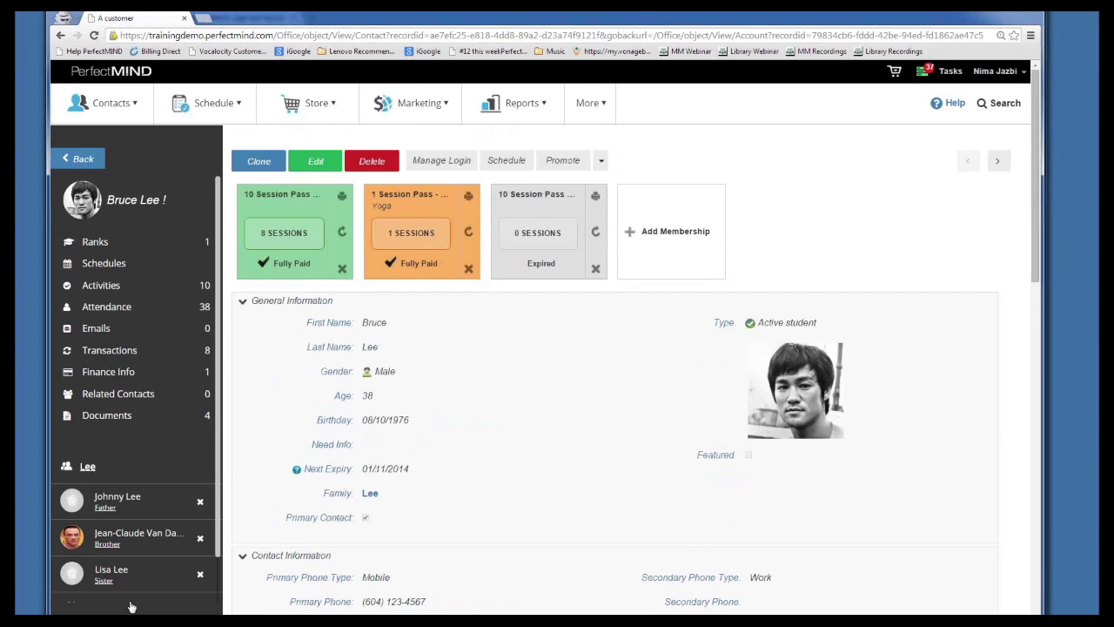
scroll(299, 412, down, 2)
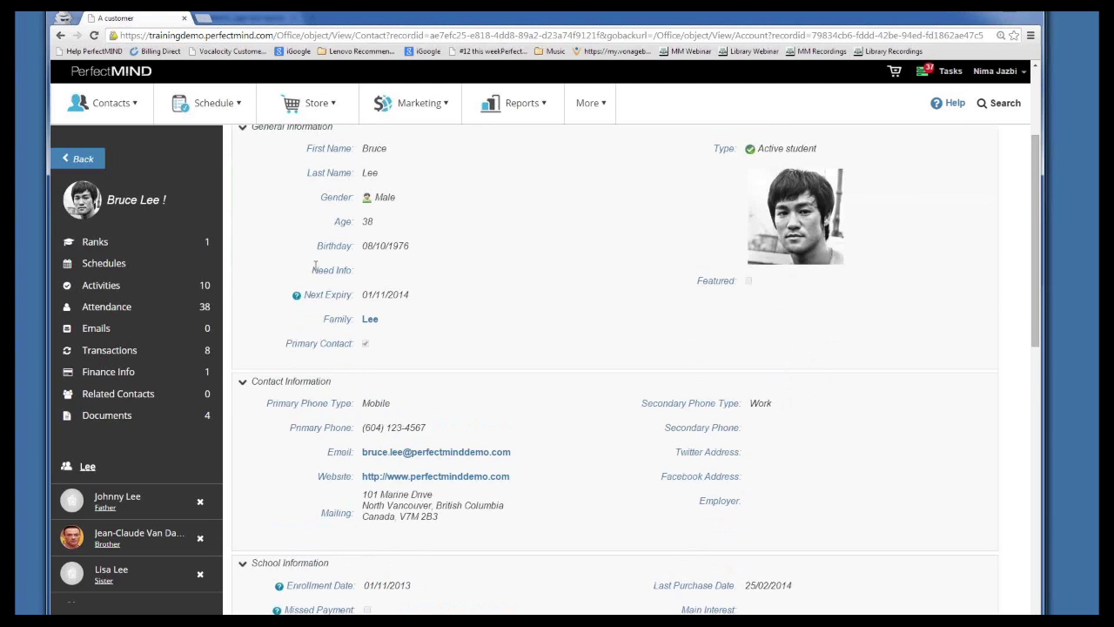
scroll(318, 280, down, 7)
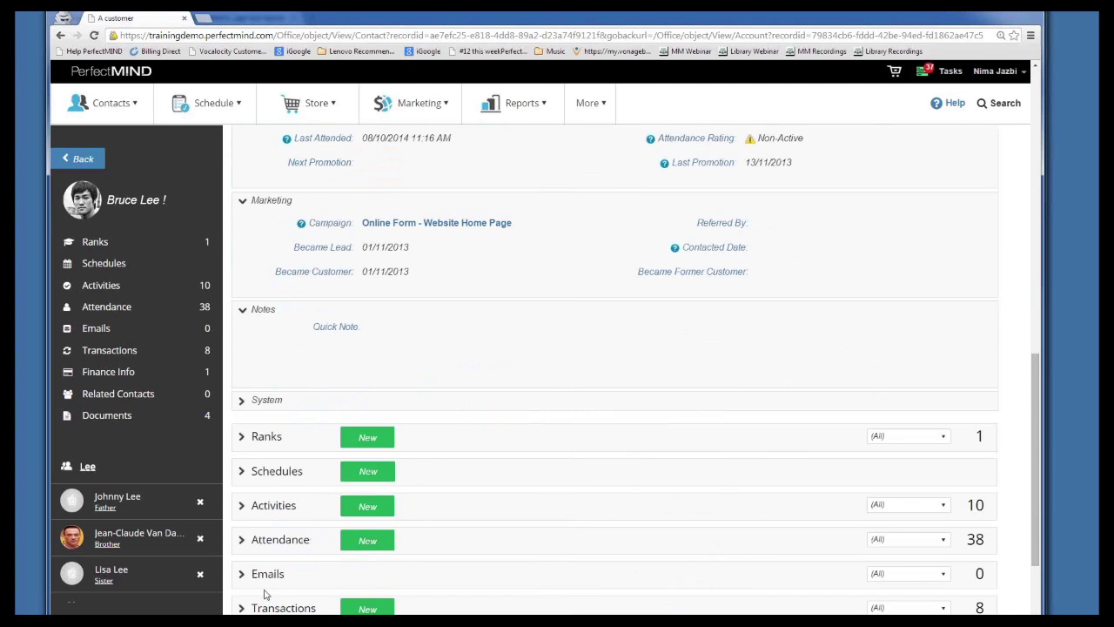
scroll(262, 556, down, 2)
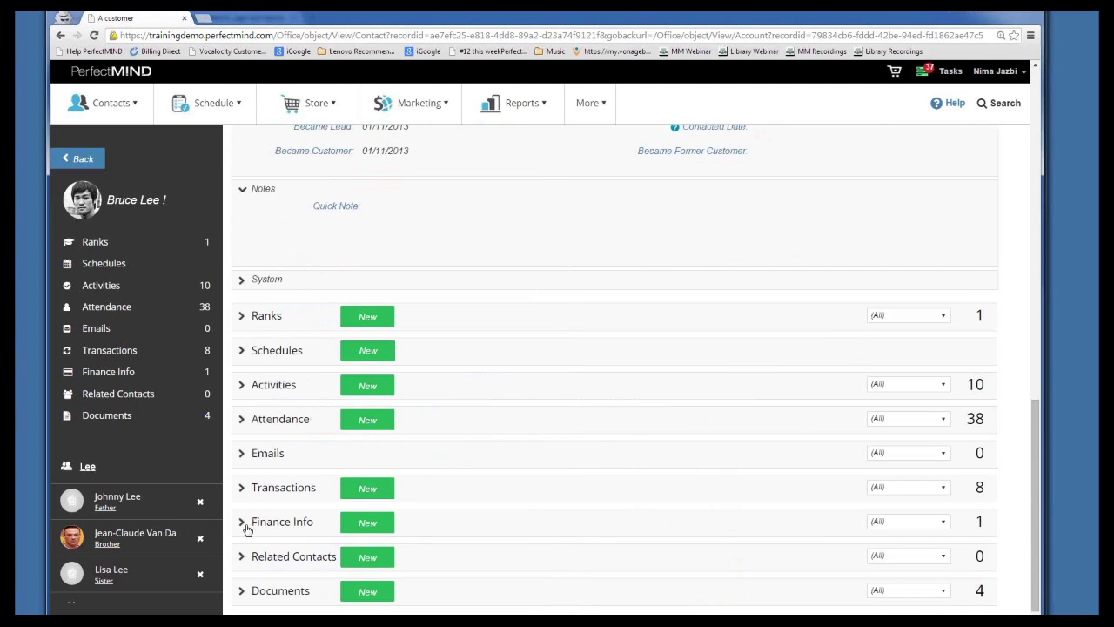
Expand Finance Info, review the saved Visa credit card, then return to the contact
click(247, 526)
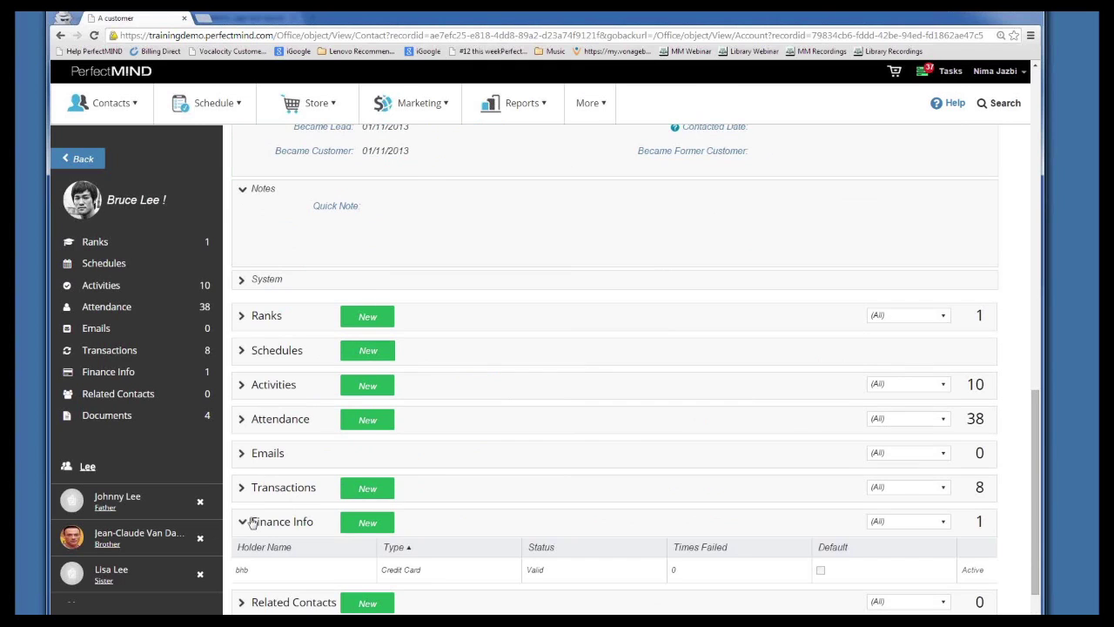
click(324, 531)
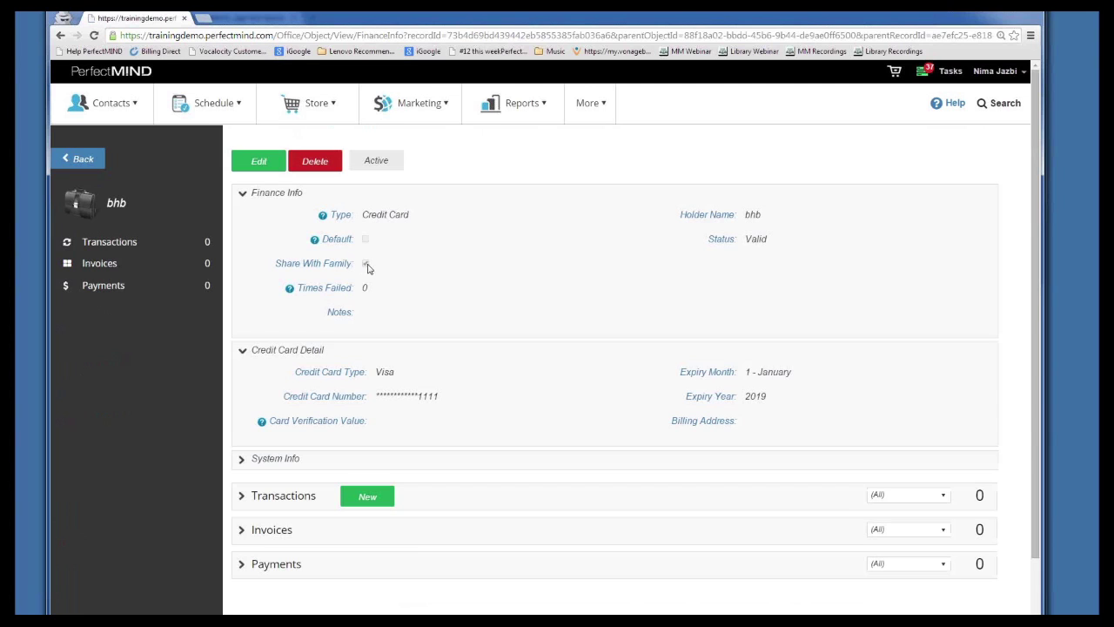
click(60, 34)
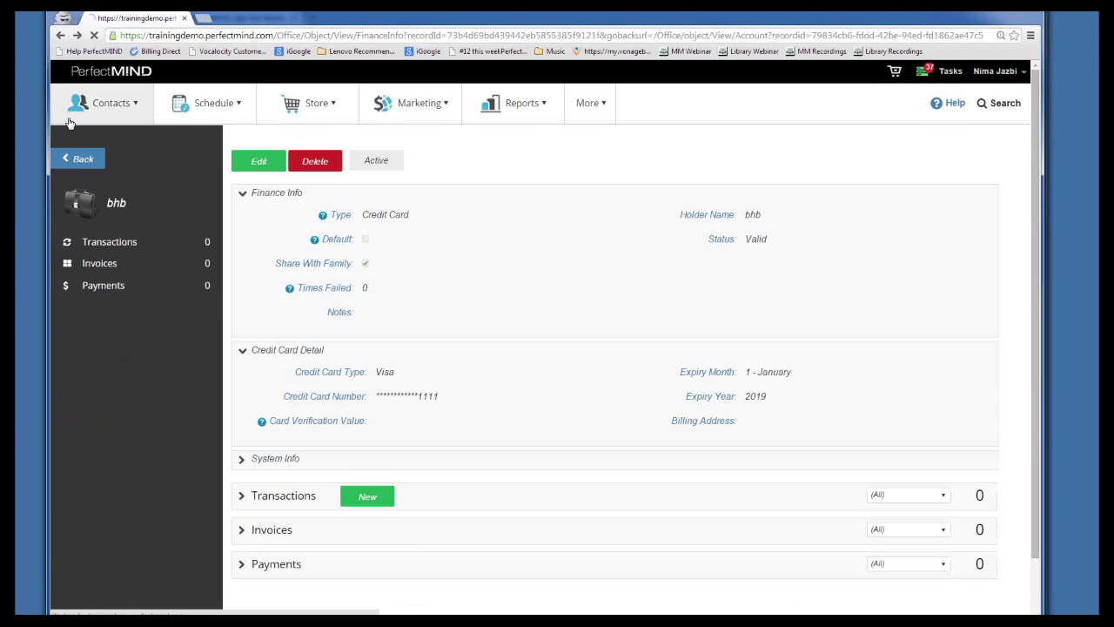
From the sister's record, choose Add Membership and Buy Now on Monthly Pass - Unlimited
click(117, 571)
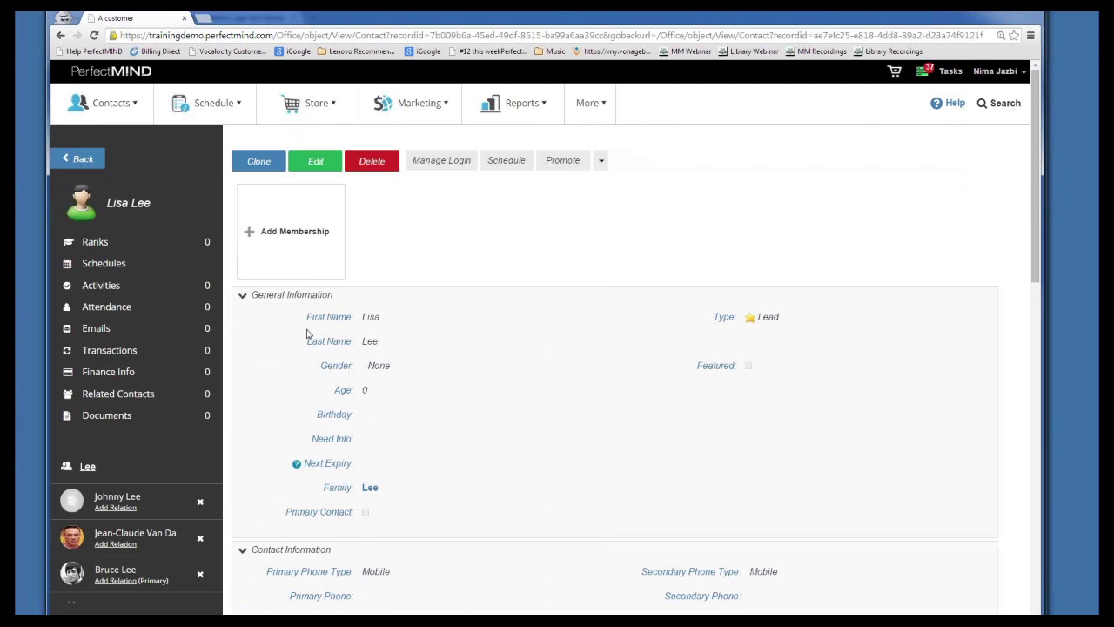
click(325, 251)
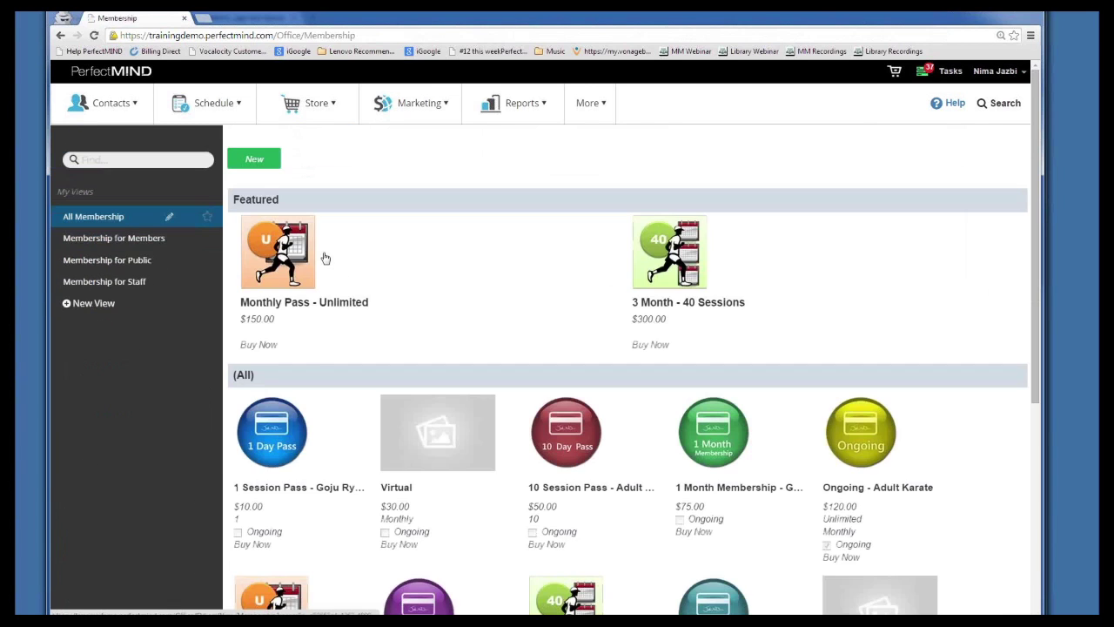
scroll(323, 261, down, 3)
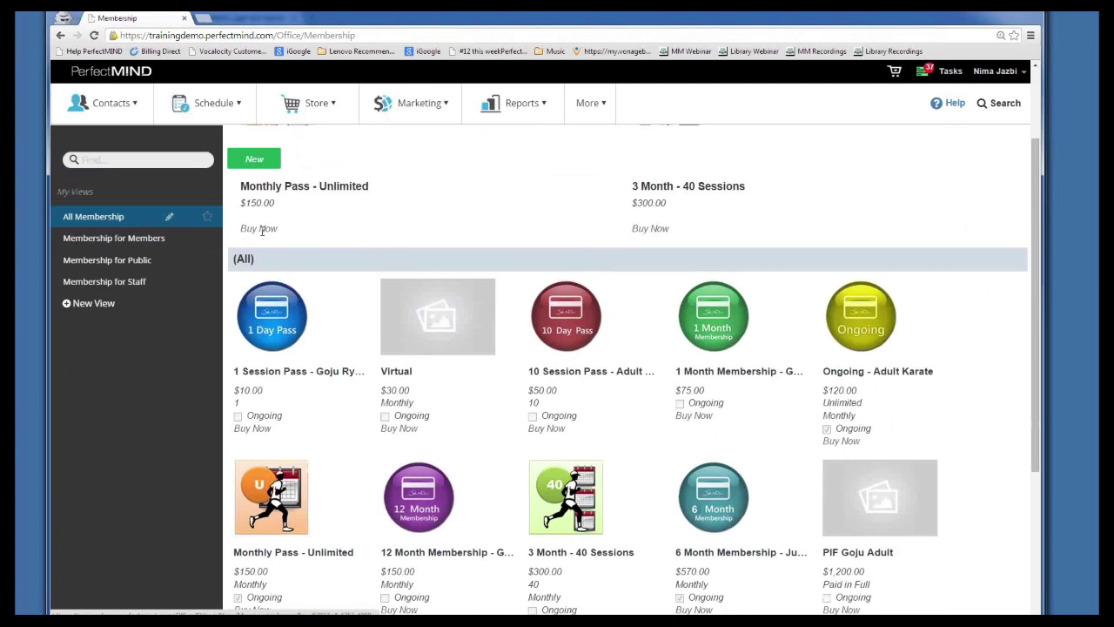
click(260, 228)
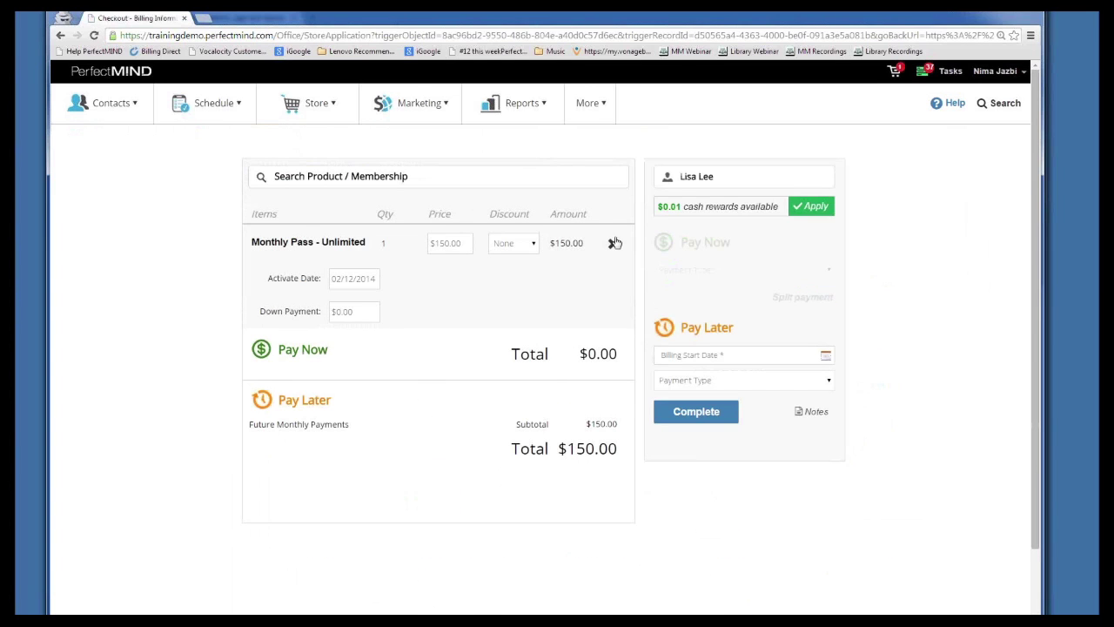
Check the pay-later options and billing start date, then set Down Payment to 150
click(684, 381)
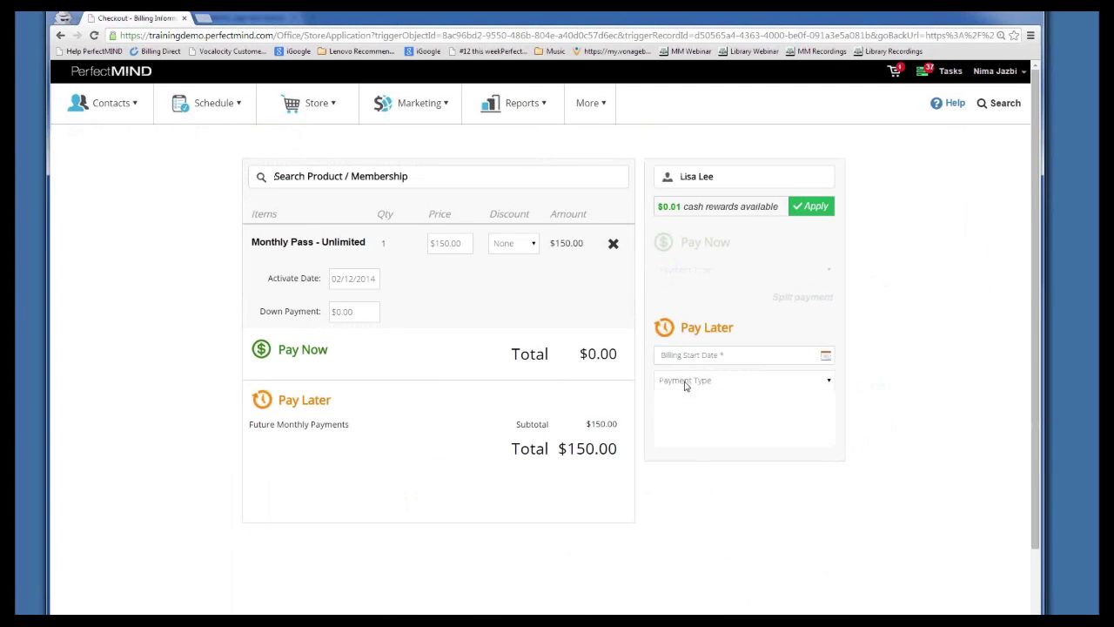
click(687, 355)
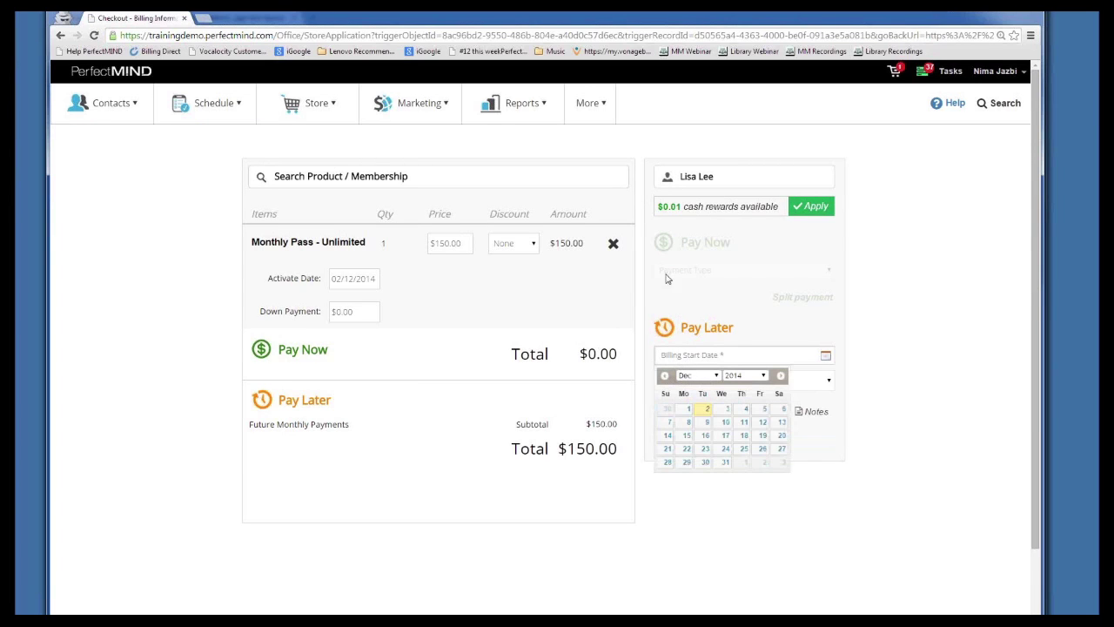
click(346, 312)
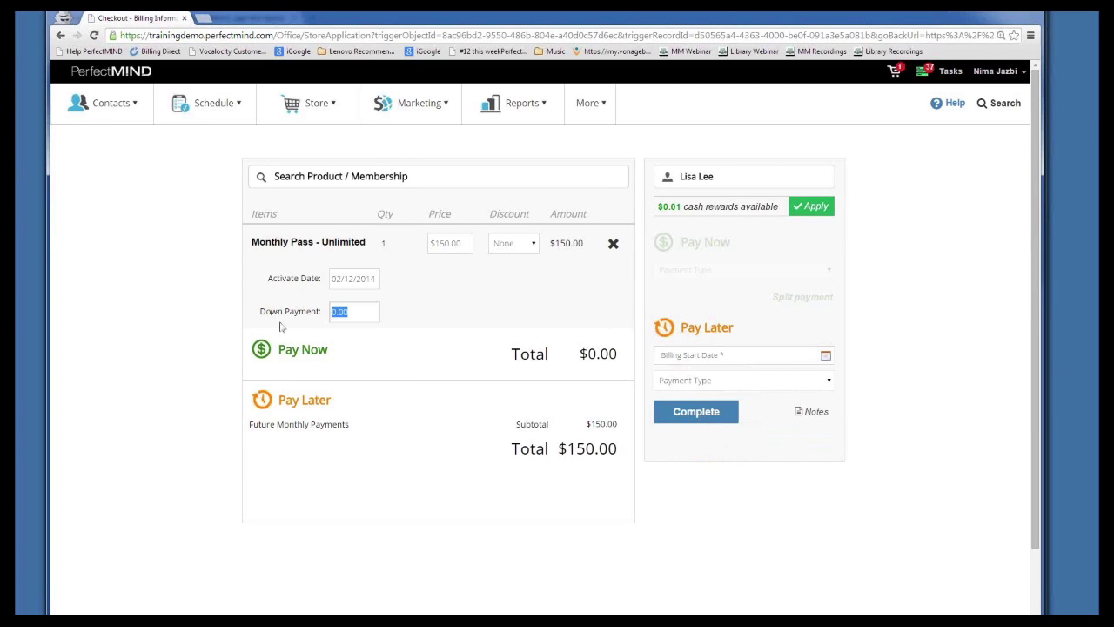
text(150)
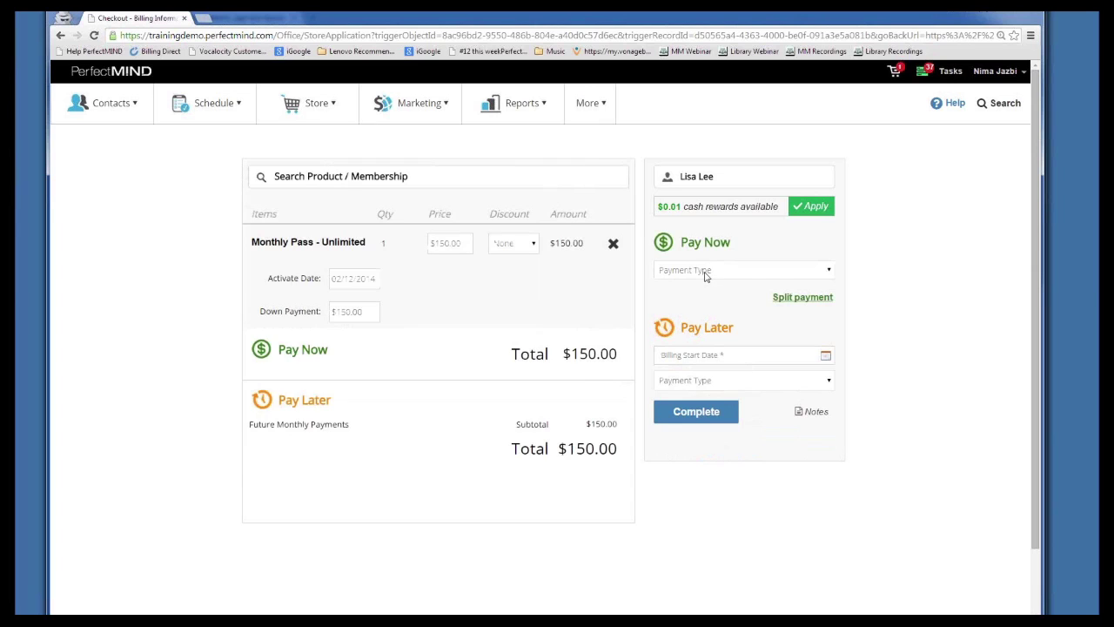
Pay now by Credit Card, check the saved card choices, then remove the pass from the cart
click(706, 271)
click(704, 284)
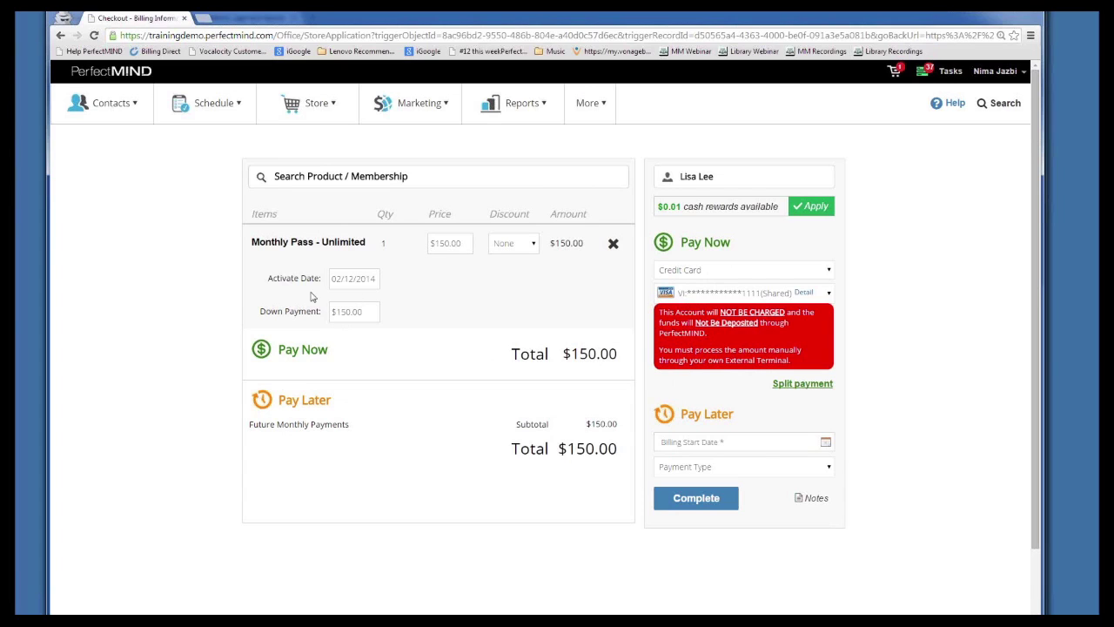
click(743, 296)
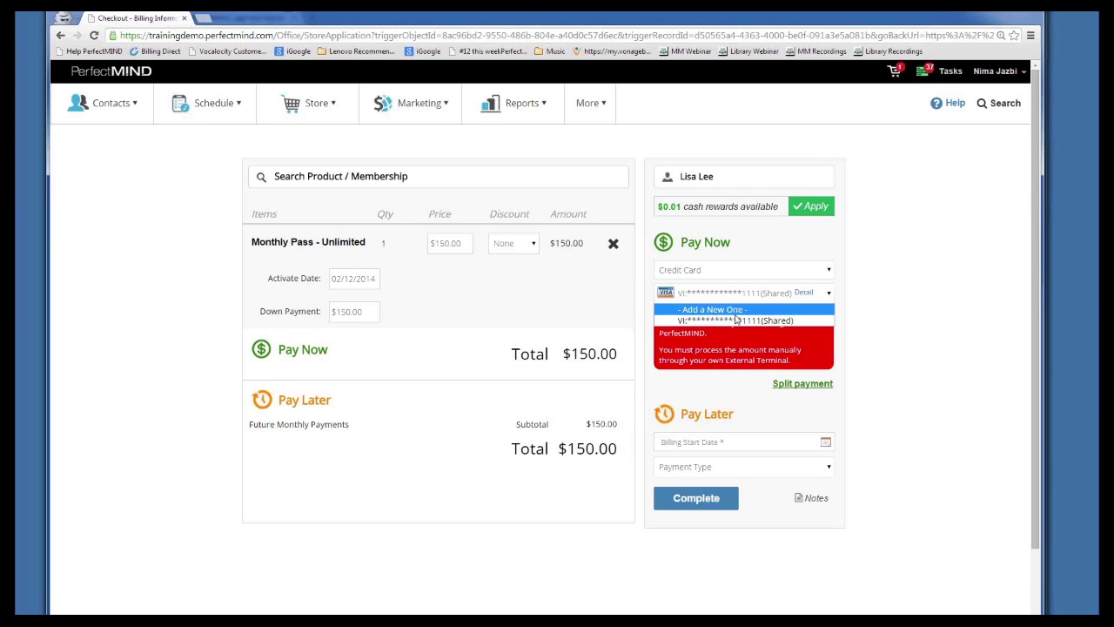
click(496, 310)
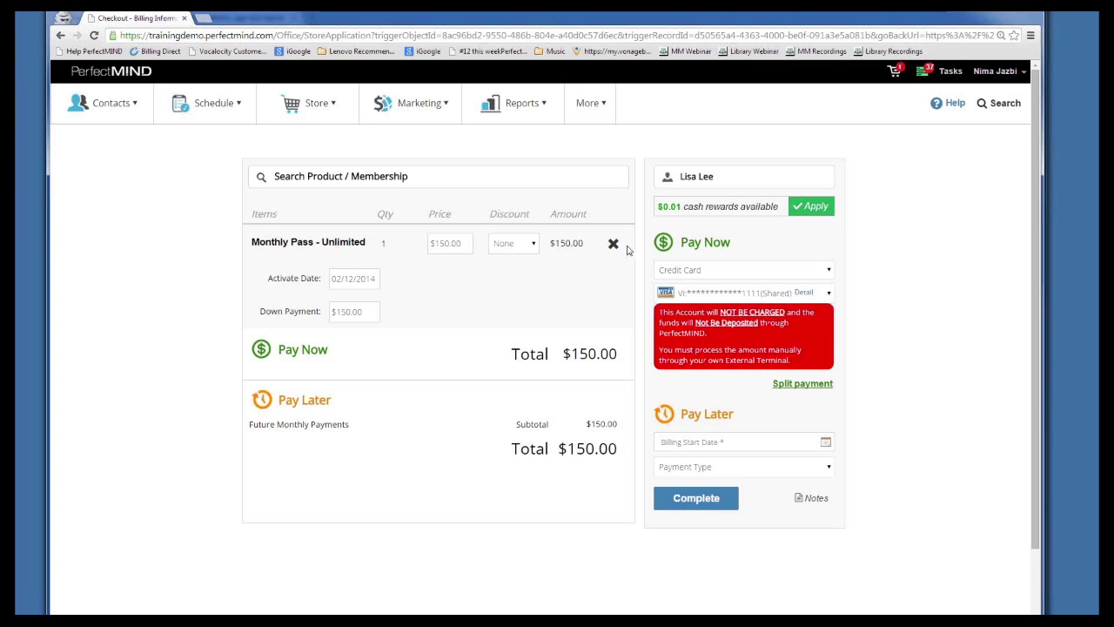
click(612, 244)
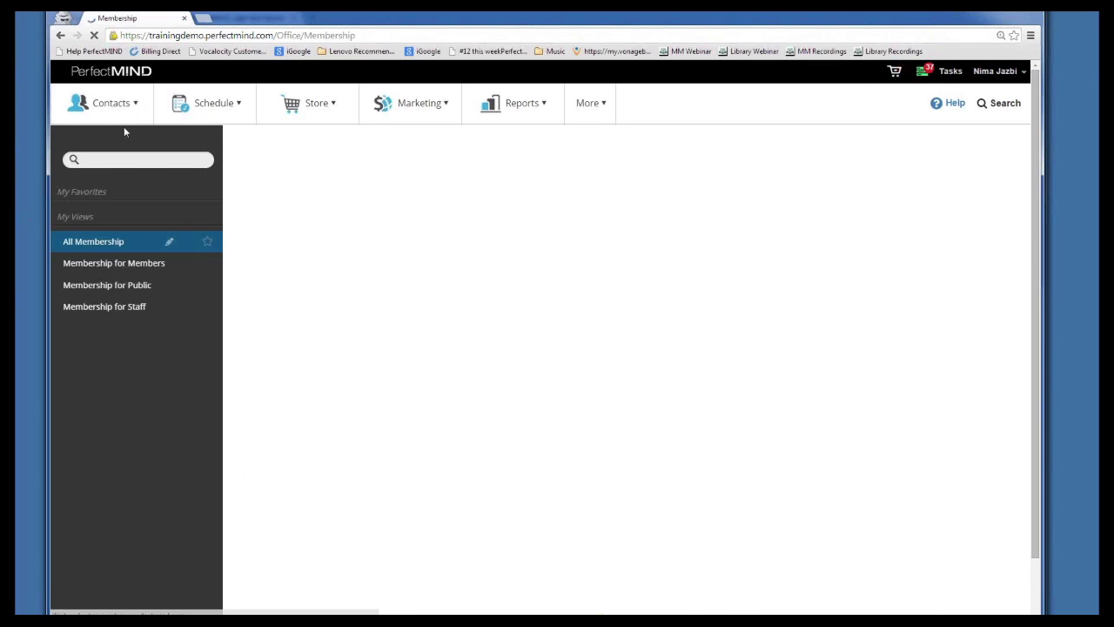
Return to the Students list through Contacts > Manage Contacts
click(124, 120)
click(100, 136)
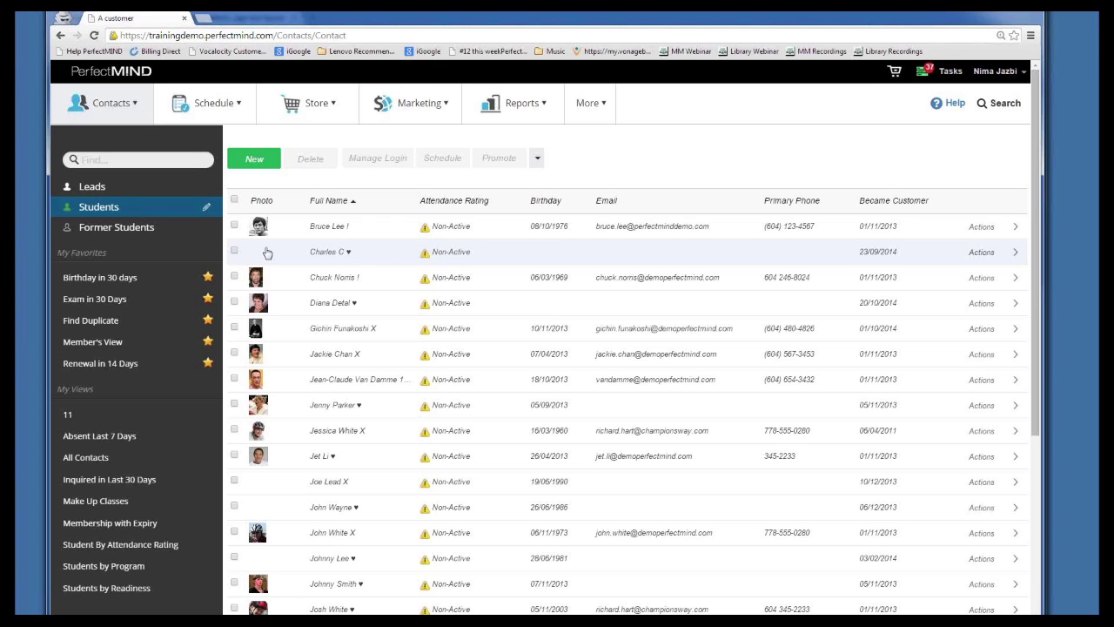
Tick the first five students and choose Print from the dropdown beside Promote
click(234, 226)
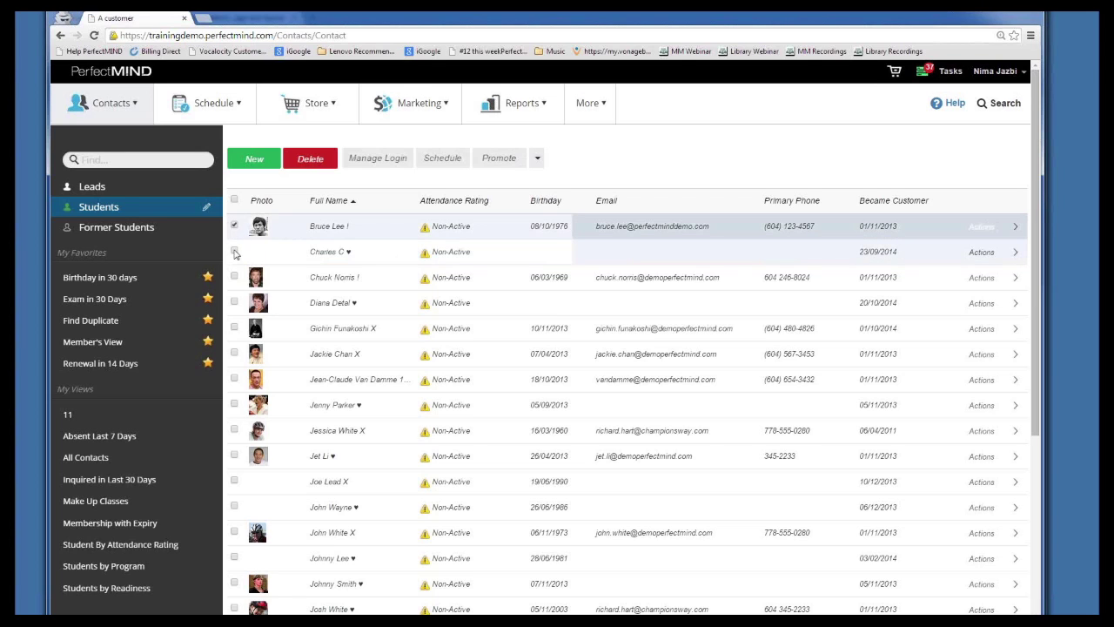
click(234, 251)
click(234, 277)
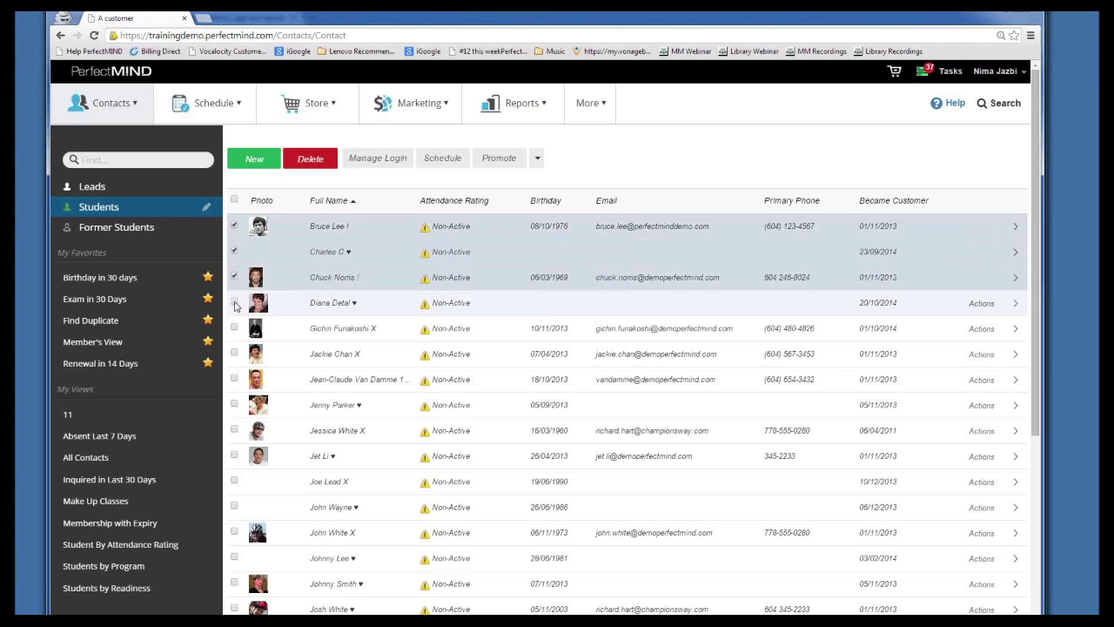
click(234, 302)
click(234, 328)
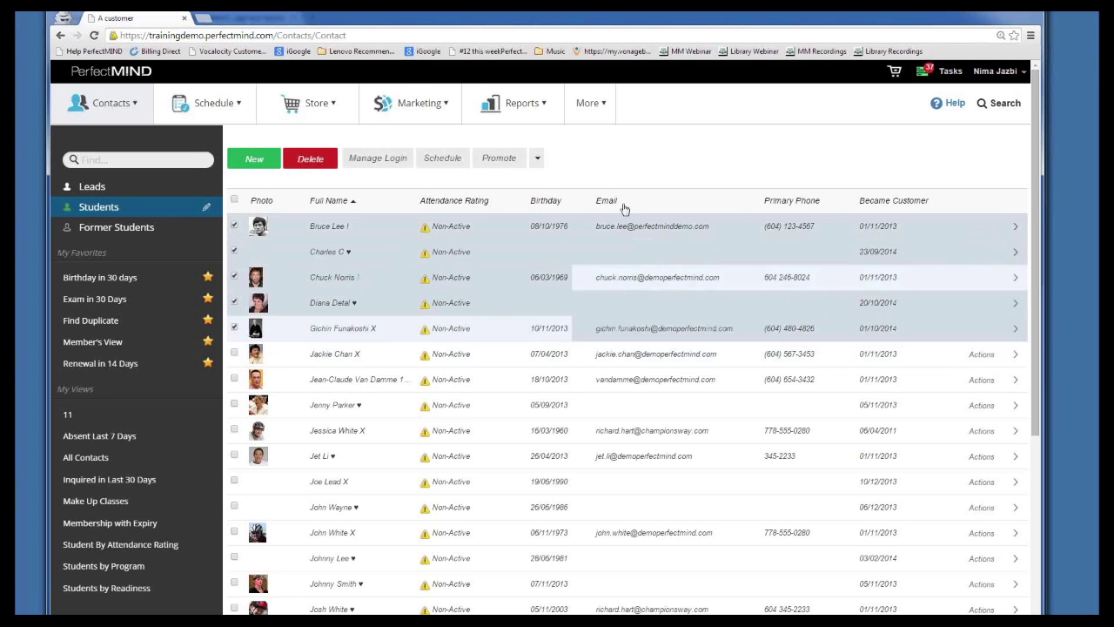
click(538, 160)
click(545, 182)
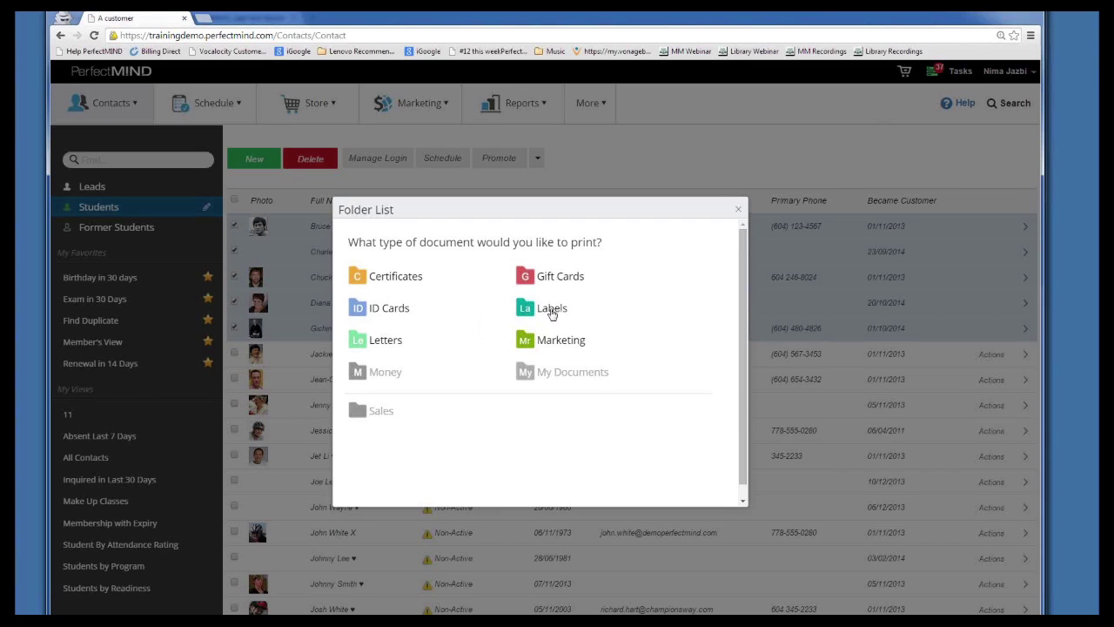
Choose Labels, try the Avery 08371 (2 x 5) sheet, and keep Avery 08460 (3 x 10)
click(546, 312)
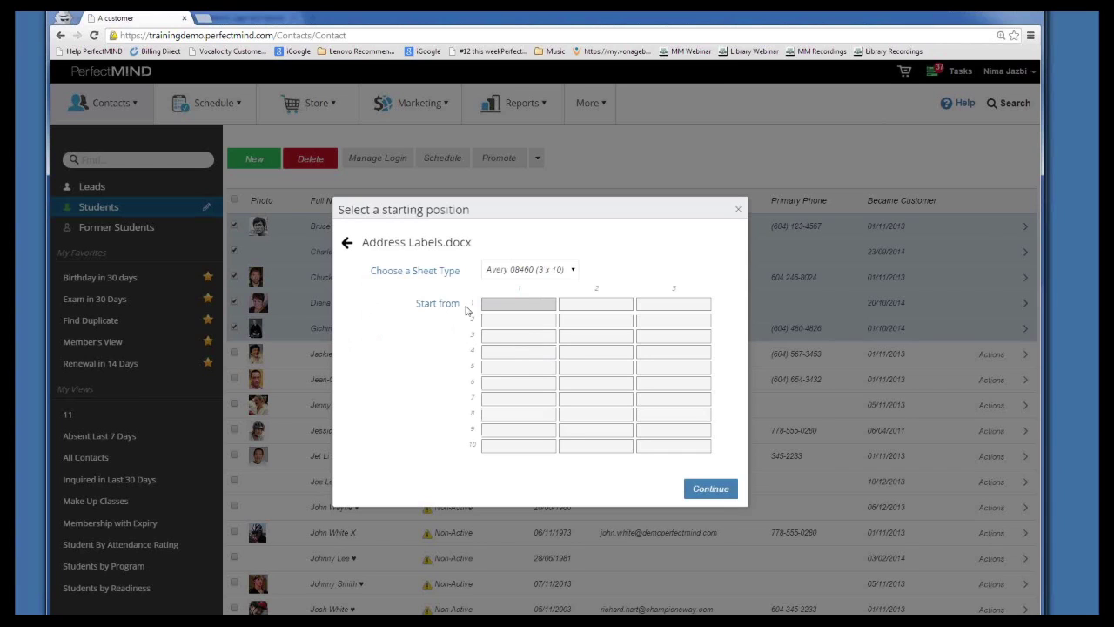
click(534, 271)
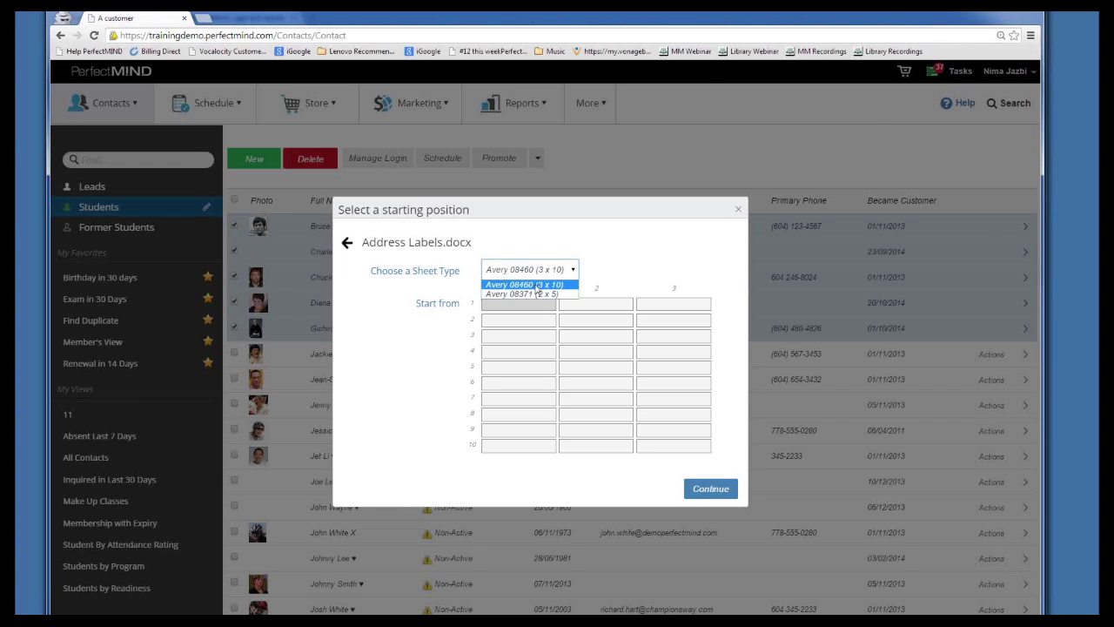
click(538, 285)
click(564, 273)
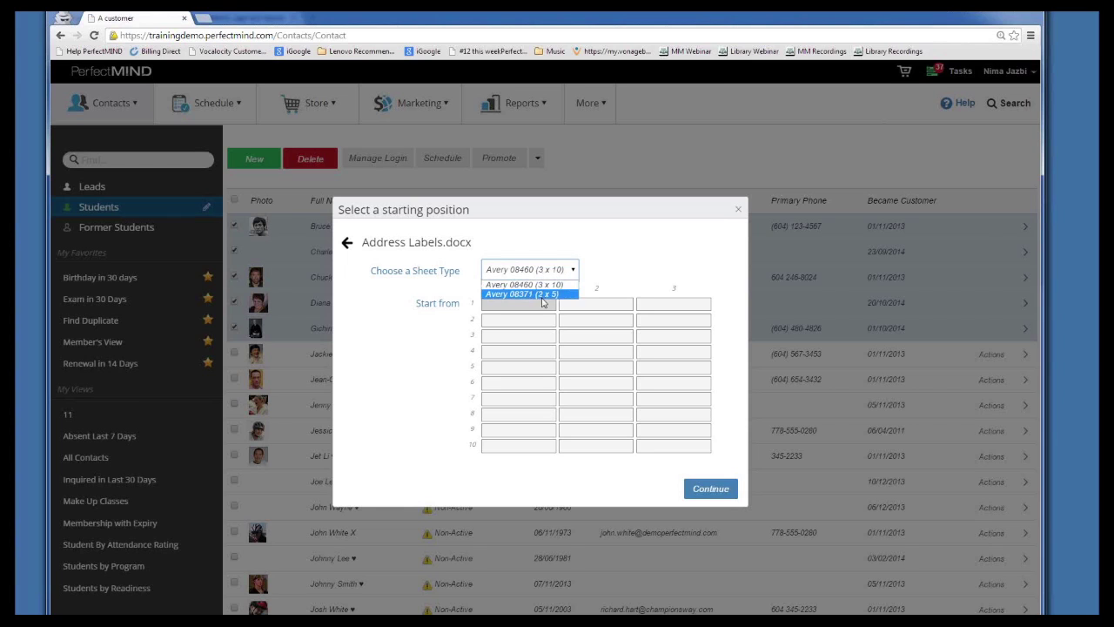
click(542, 295)
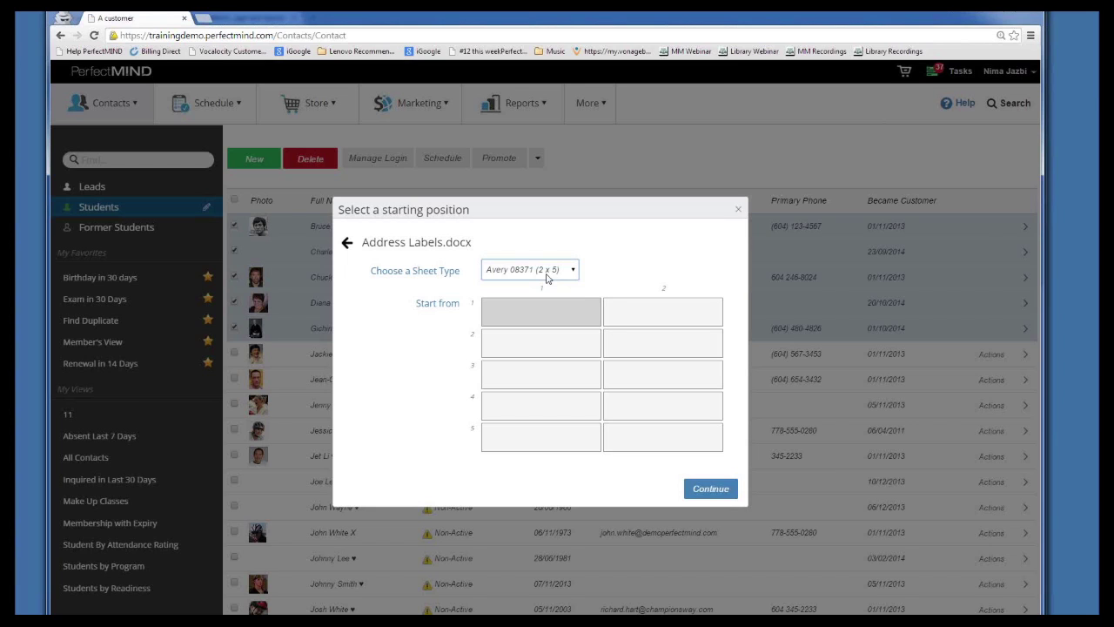
click(546, 275)
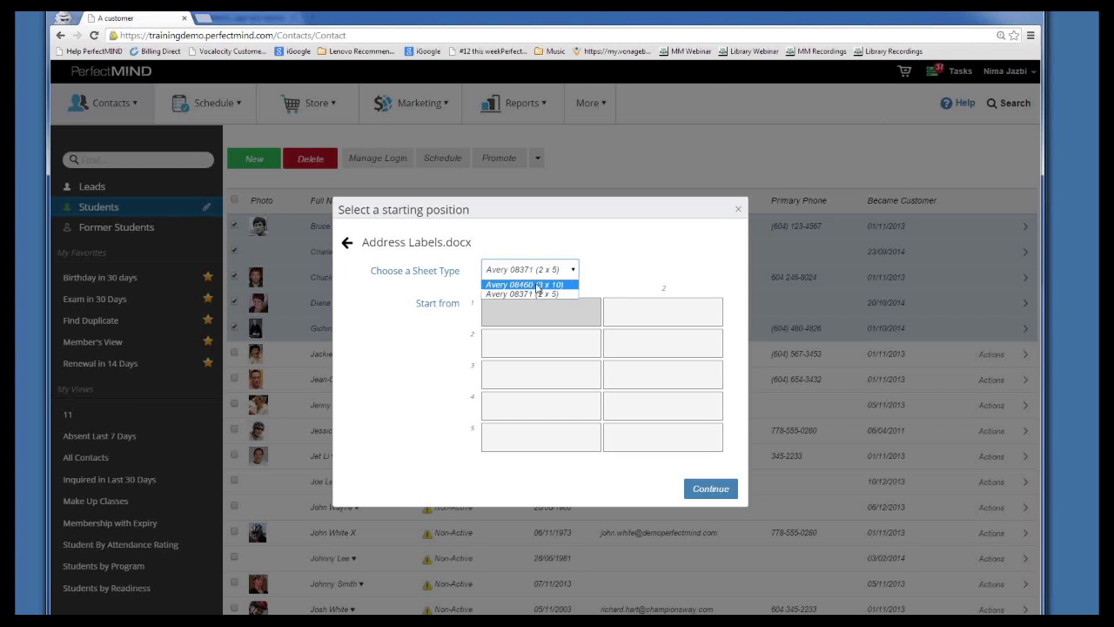
click(537, 286)
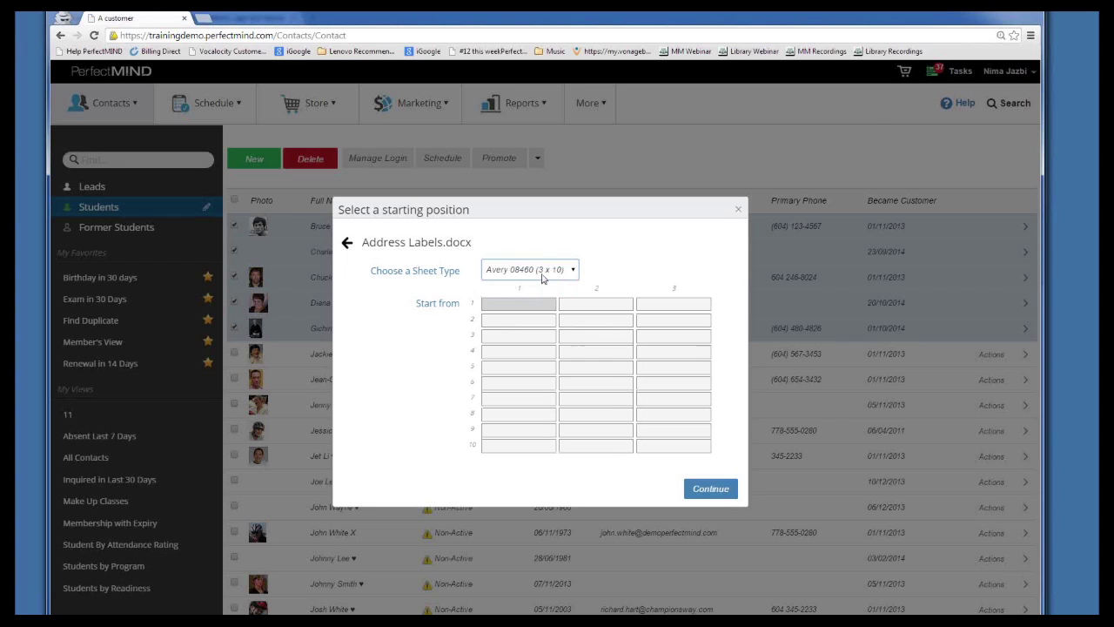
Start the labels at row 3, column 3 and close the starting-position dialog
click(570, 338)
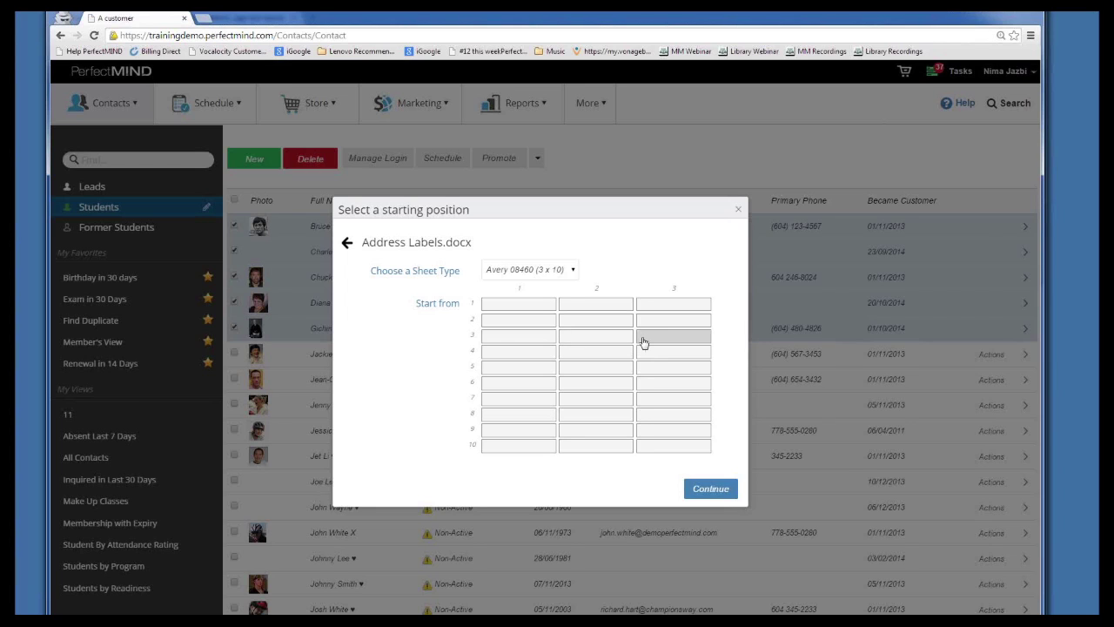
click(644, 342)
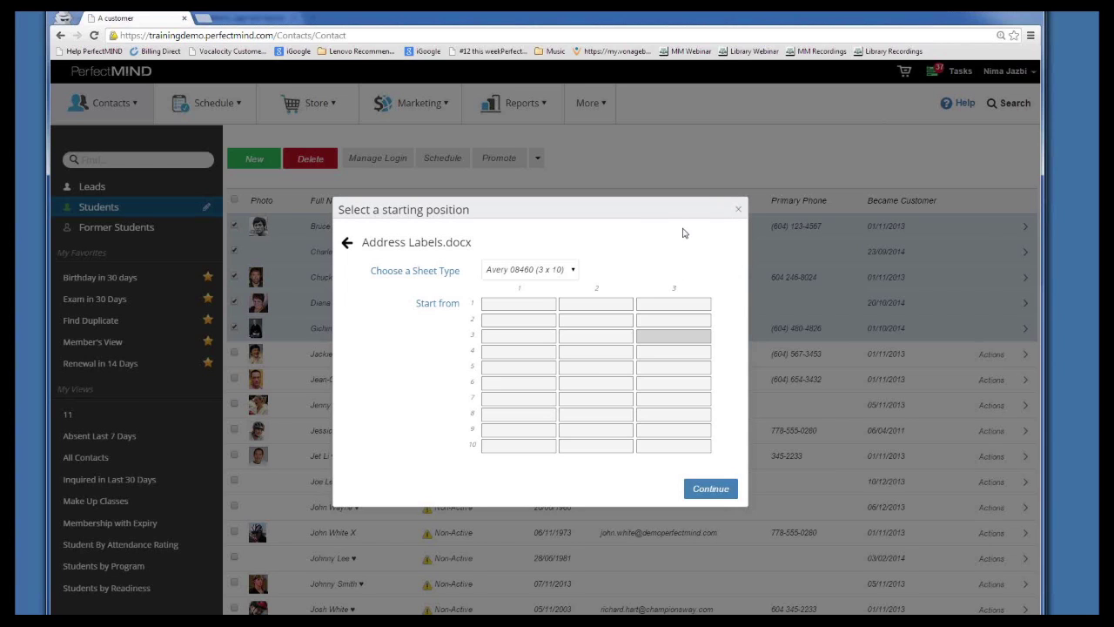
click(738, 213)
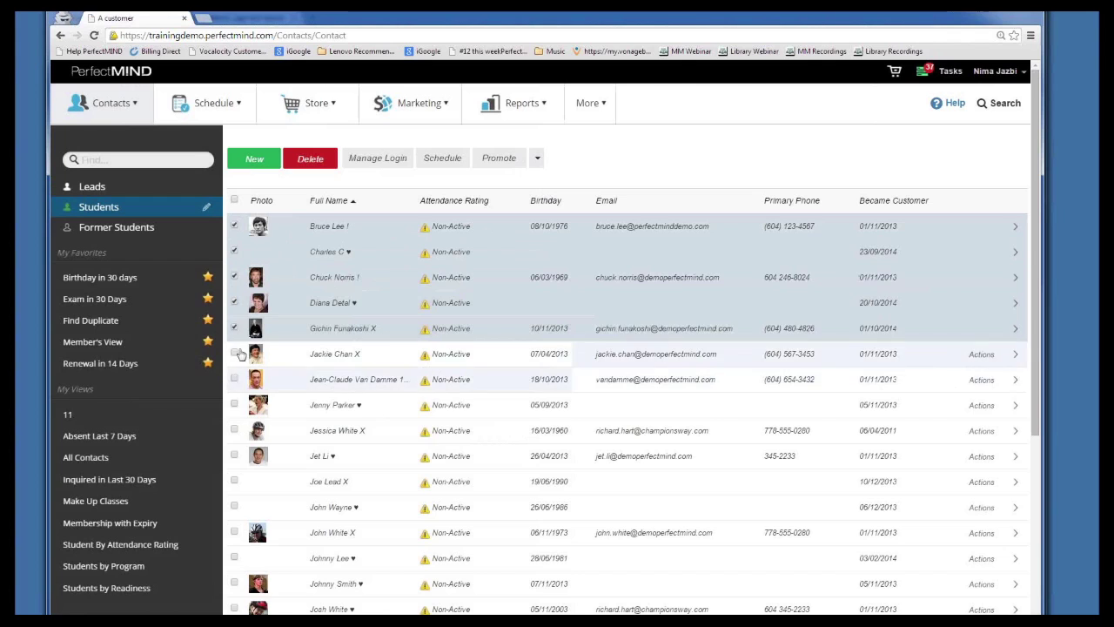
Dismiss the Promote dropdown and go to Contacts > Manage Documents
click(537, 157)
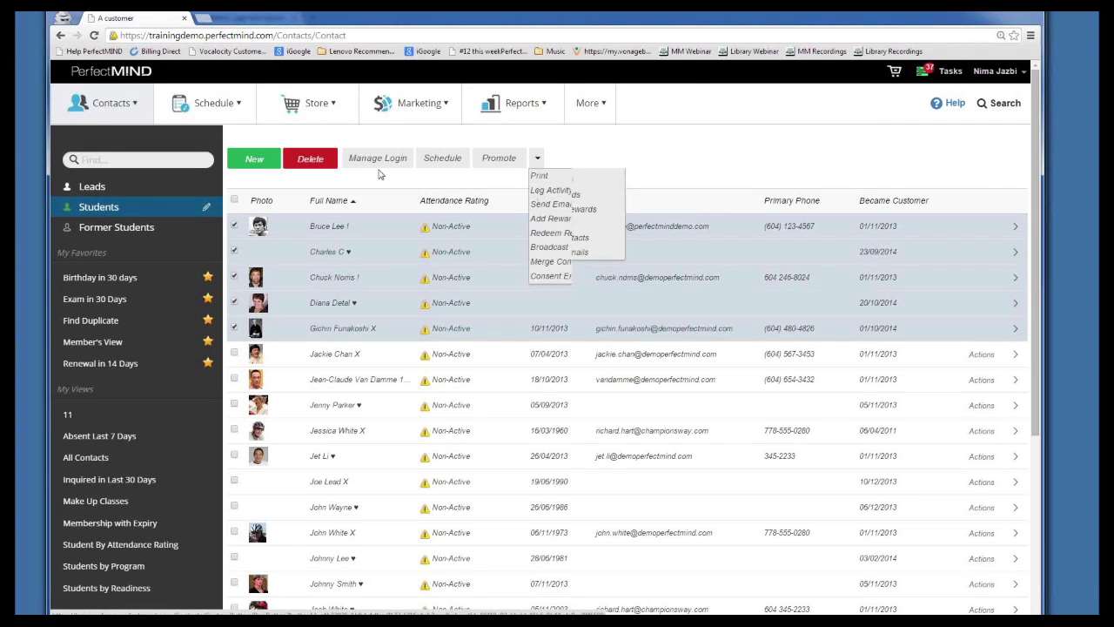
click(538, 176)
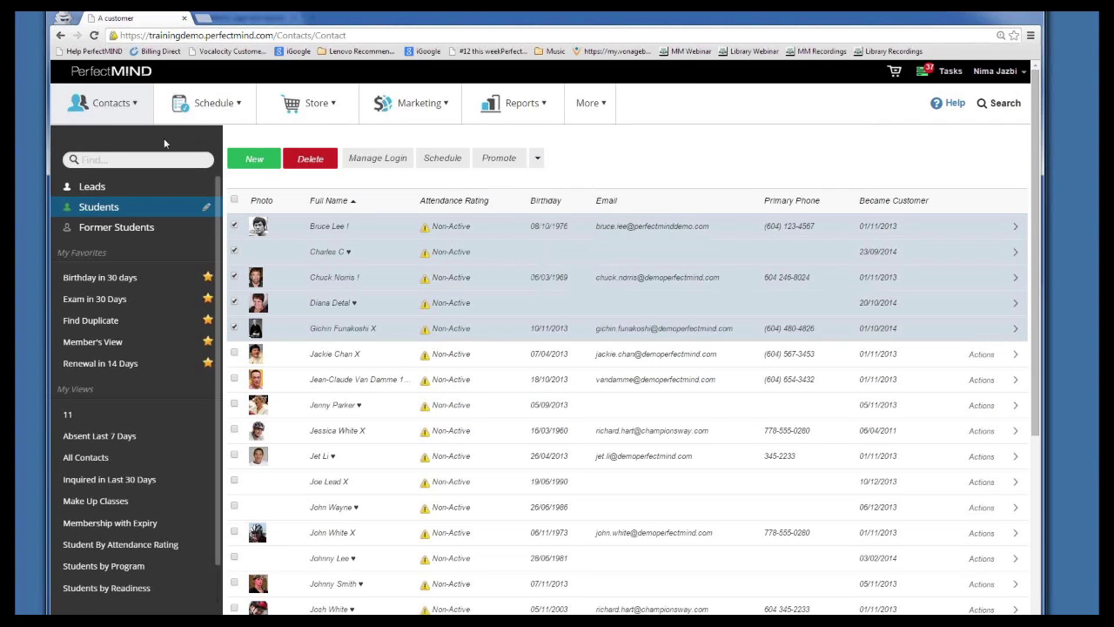
click(120, 97)
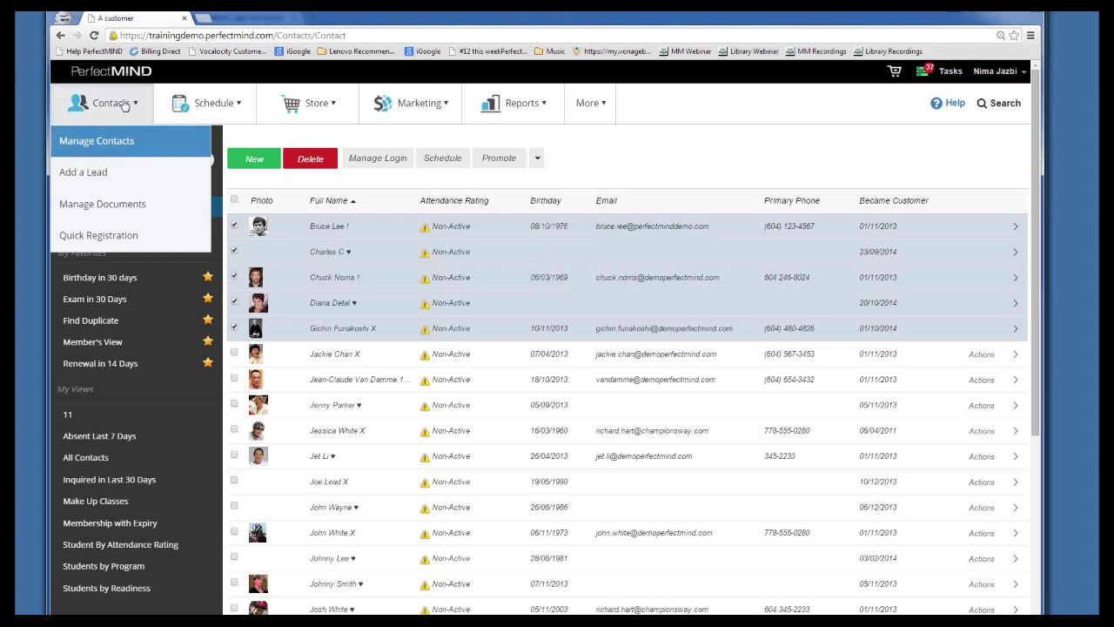
click(124, 206)
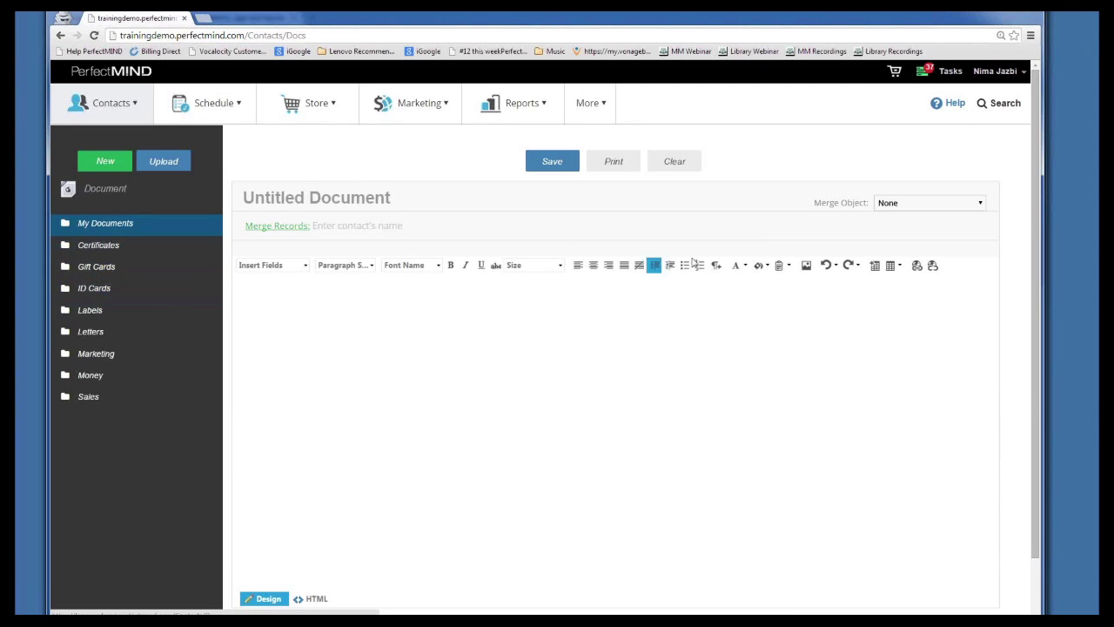
Acknowledge the Merge Records alert, then select Product in the Merge Object dropdown
click(289, 228)
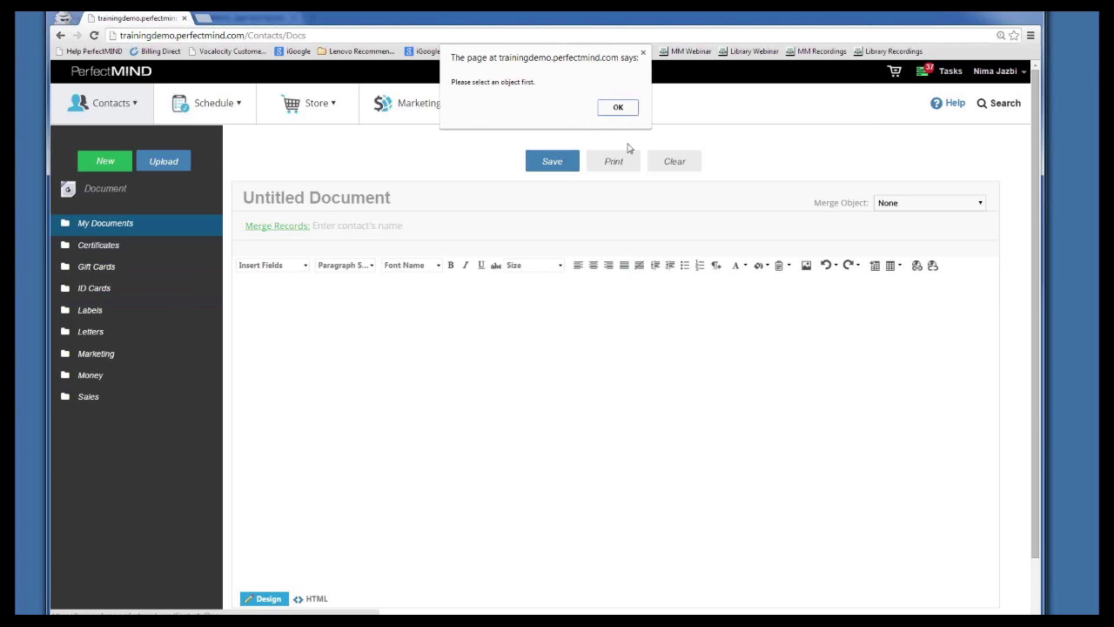
click(624, 109)
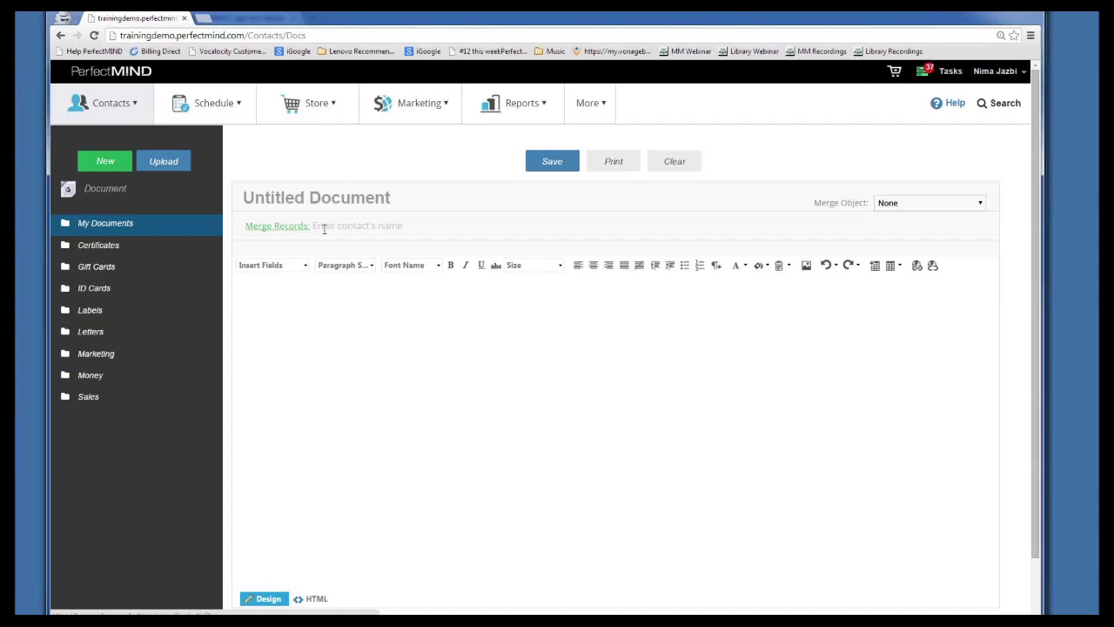
click(883, 206)
scroll(899, 290, down, 4)
scroll(899, 289, down, 5)
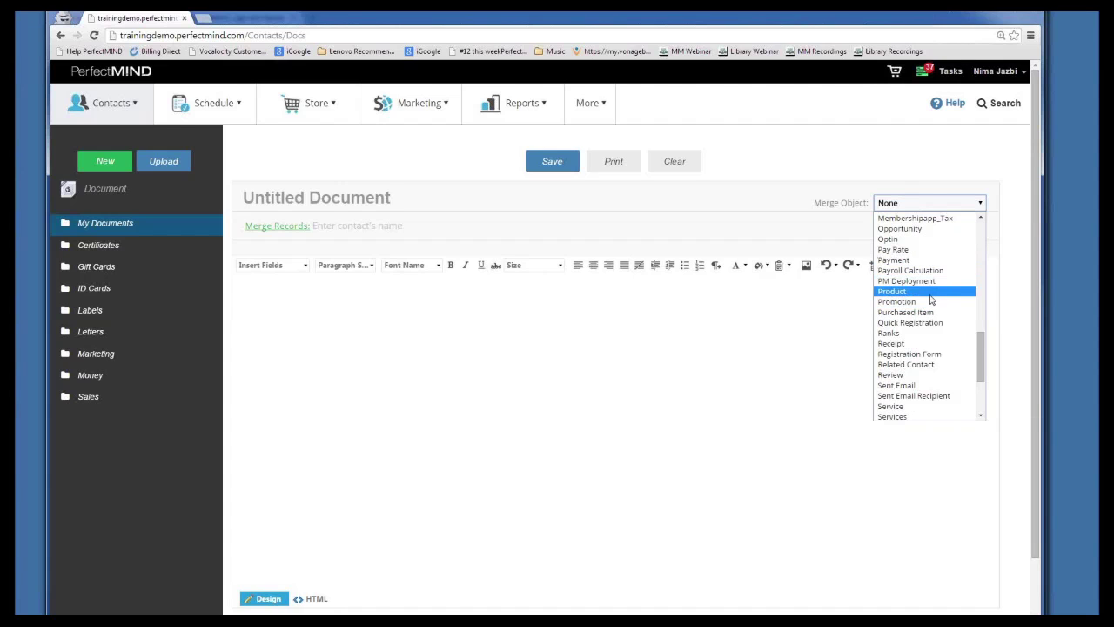
click(929, 290)
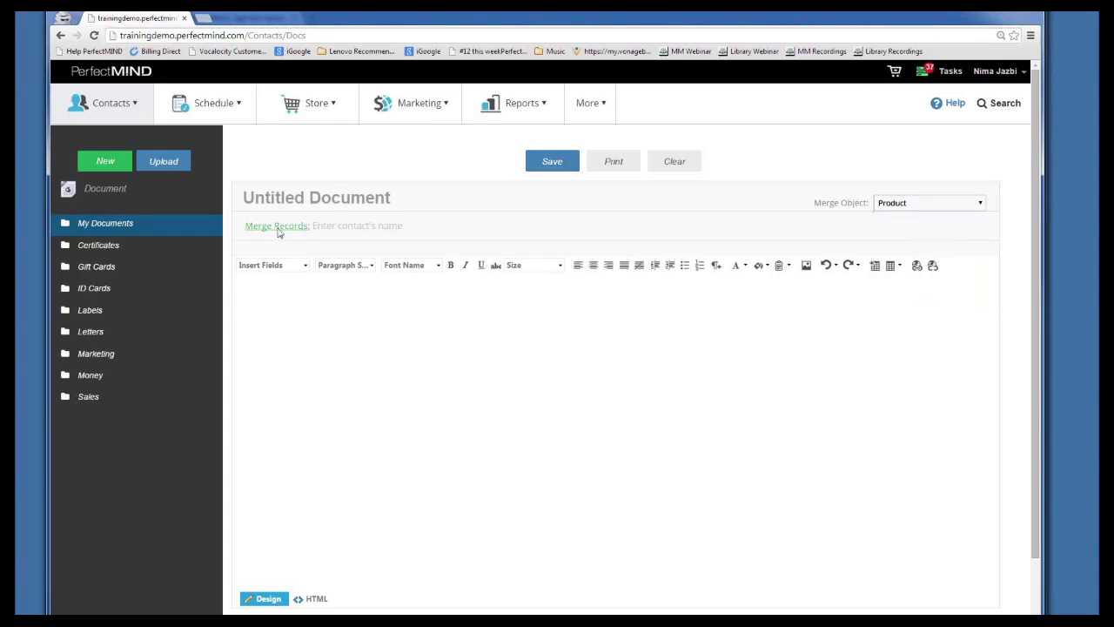
click(122, 312)
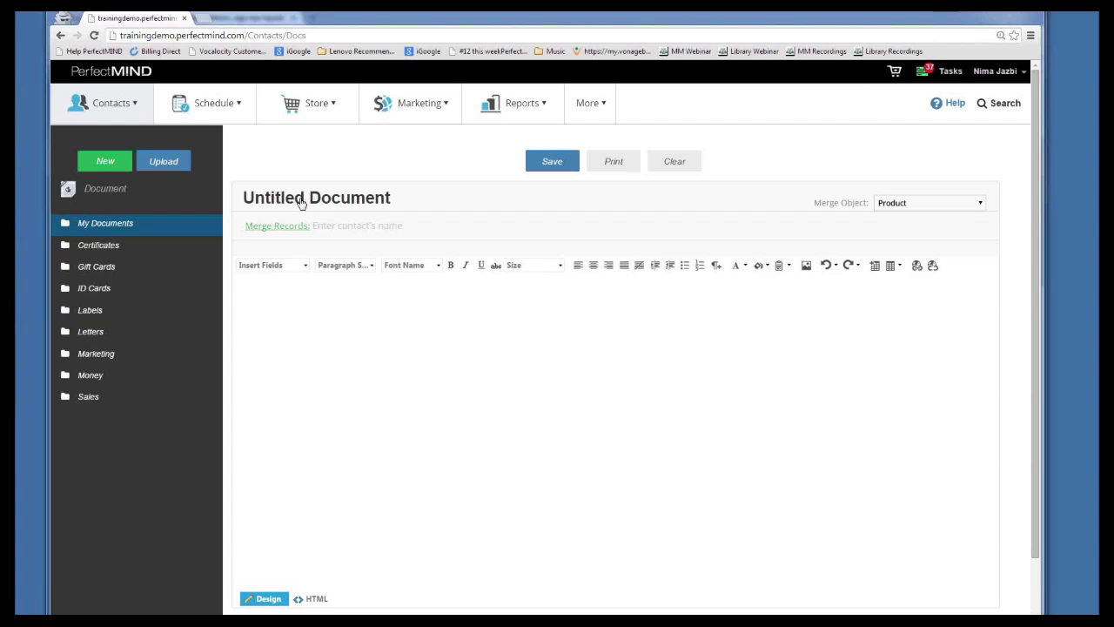
click(995, 70)
Log out of the admin account from the user name dropdown
click(987, 152)
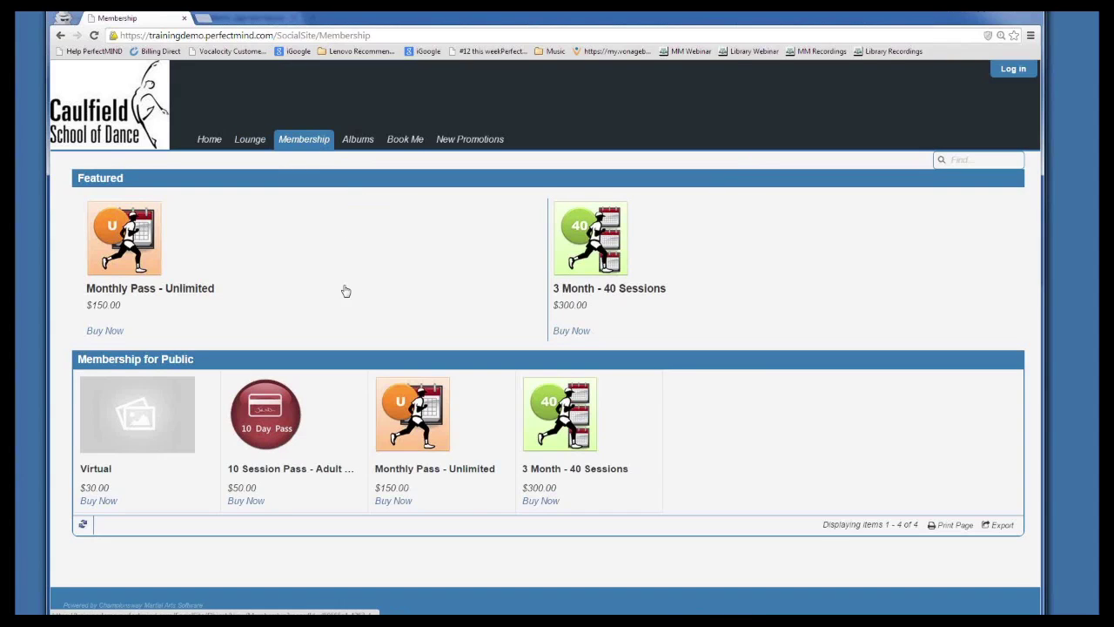
Choose Buy Now on the Monthly Pass - Unlimited membership in the Featured section
click(105, 331)
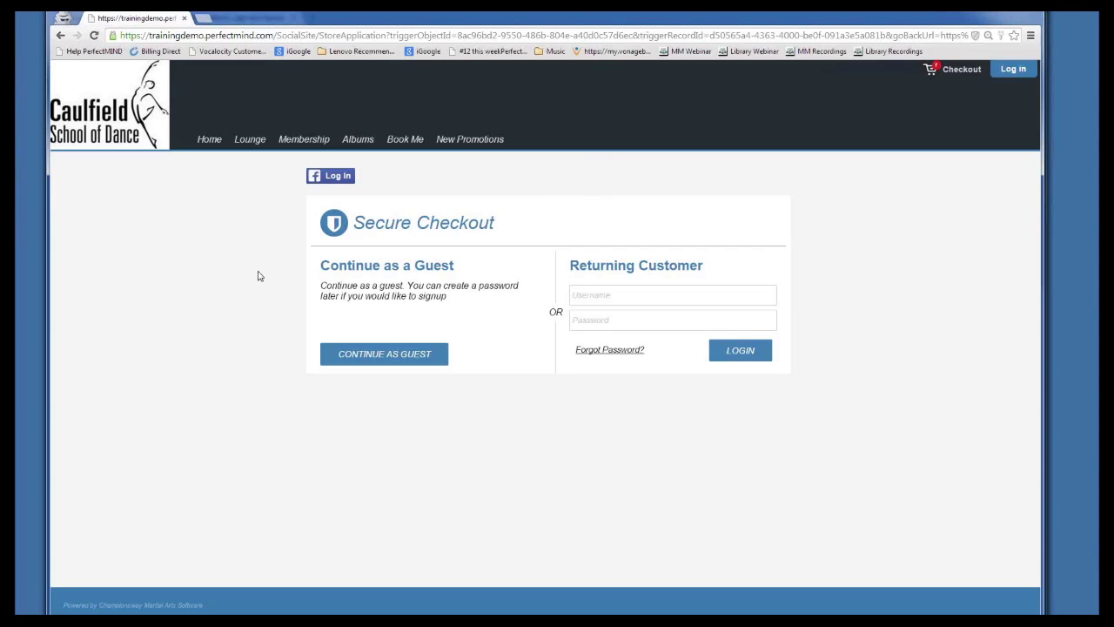
Check out as a guest with Credit Card payment and begin the card holder and e-mail details
click(334, 355)
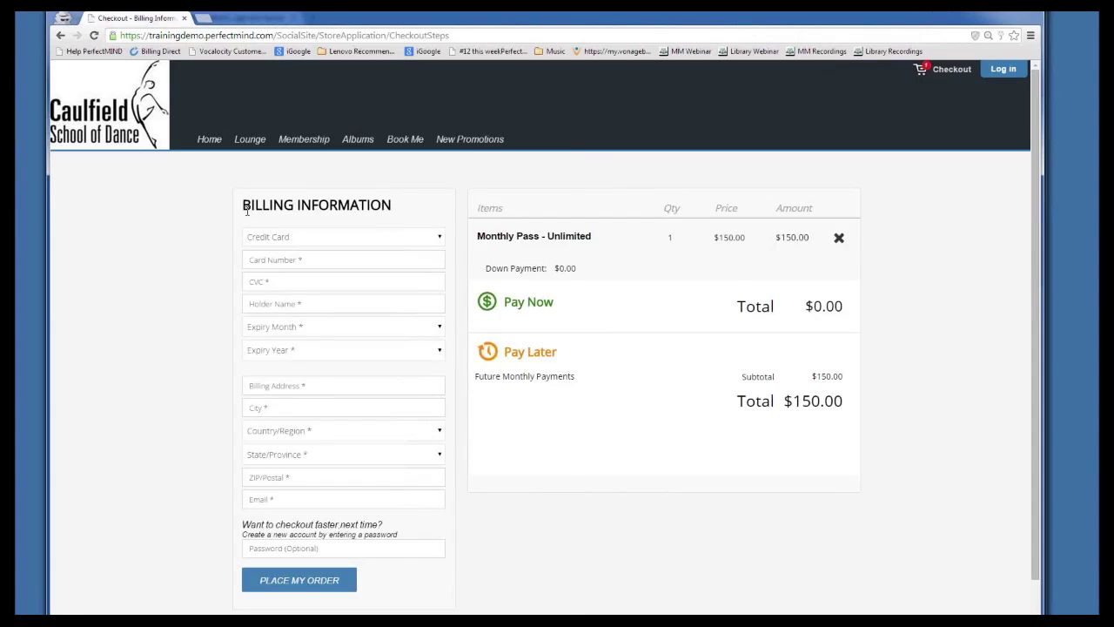
scroll(292, 418, down, 1)
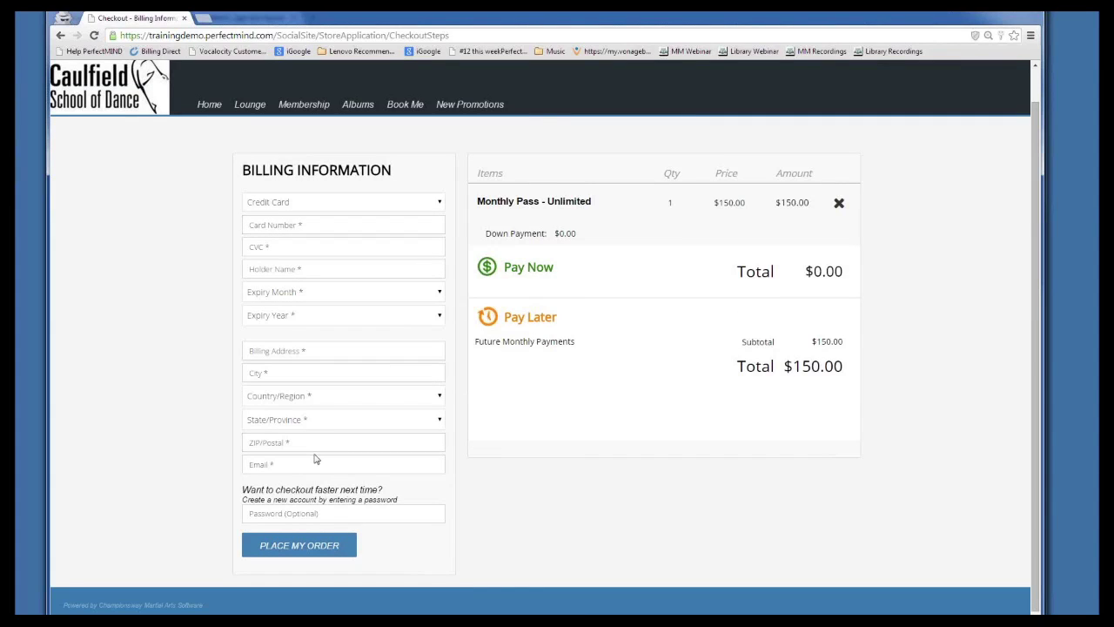
click(296, 202)
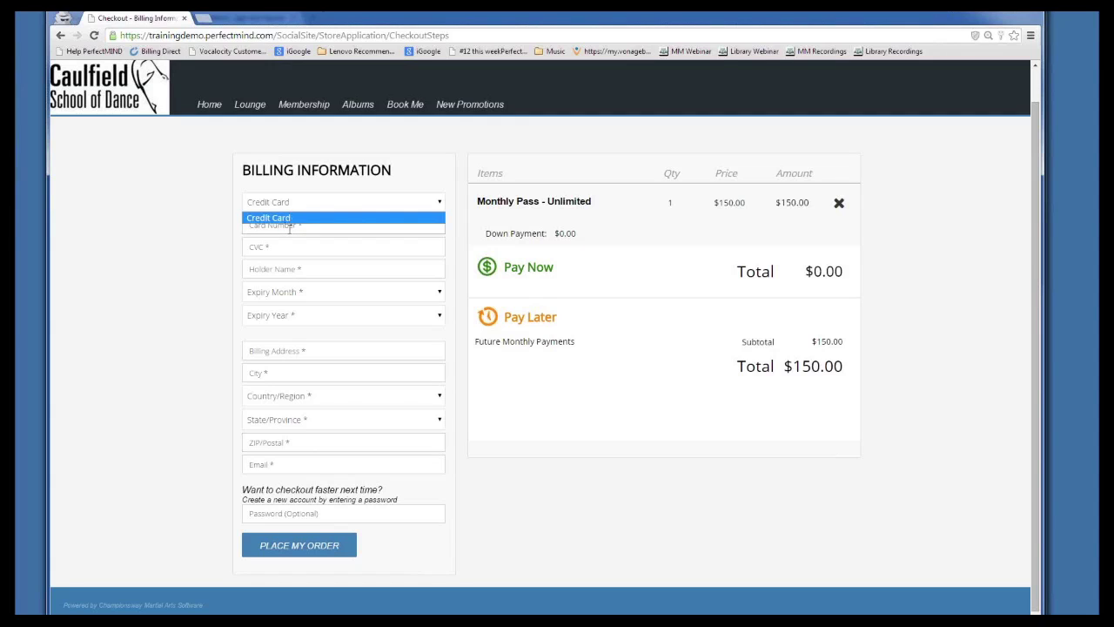
click(290, 227)
click(318, 271)
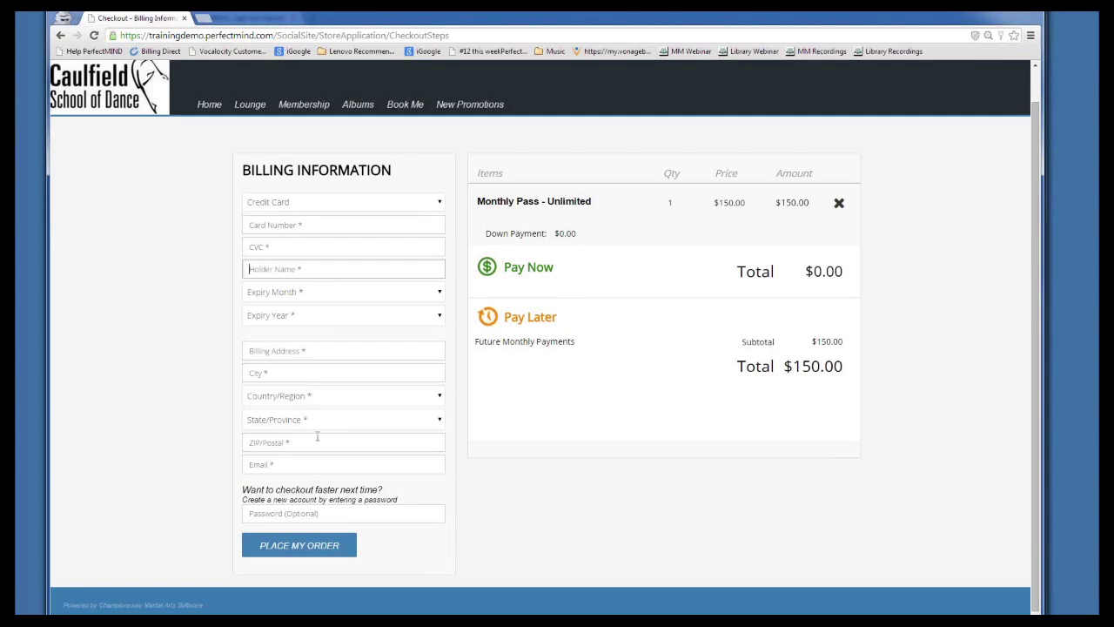
click(308, 461)
click(119, 409)
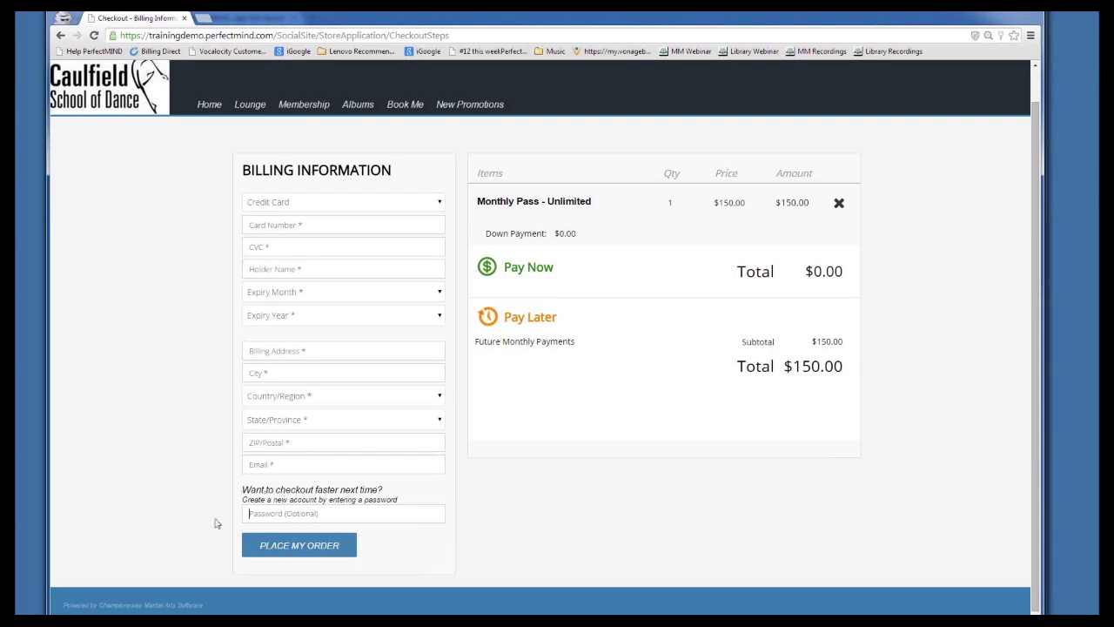
Enter an optional account password, then remove Monthly Pass - Unlimited from the order
drag(243, 489, 396, 496)
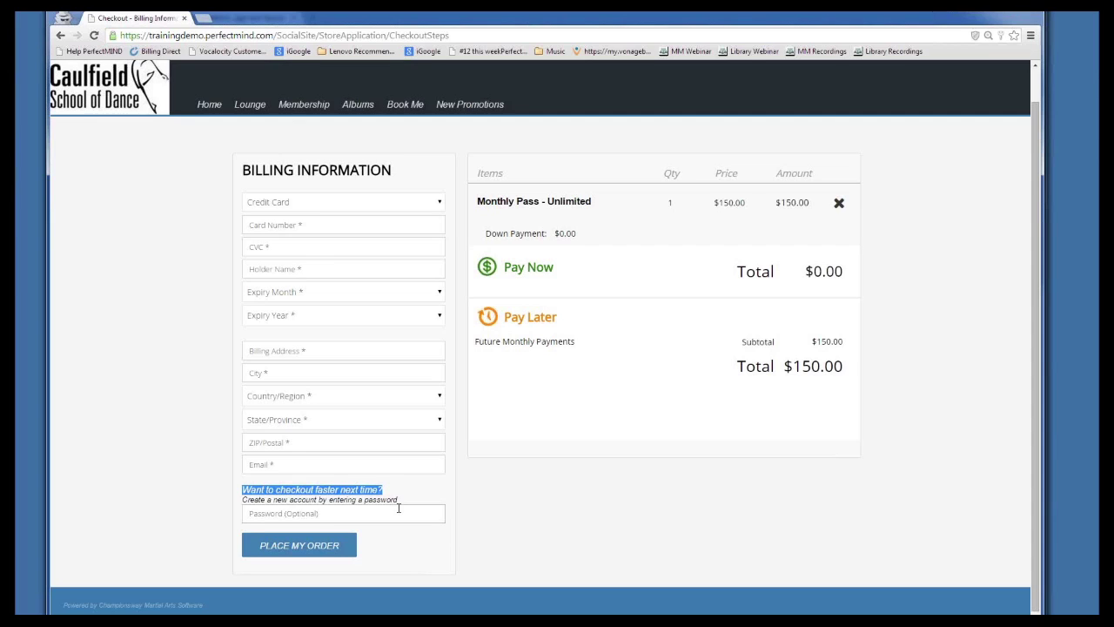
click(357, 513)
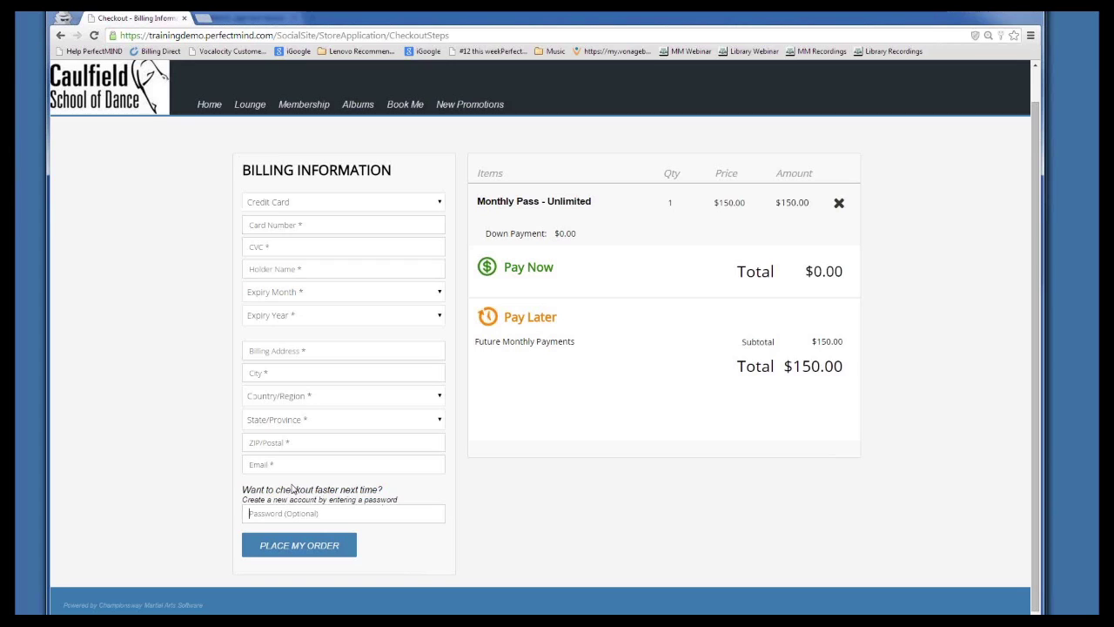
text(******)
click(269, 514)
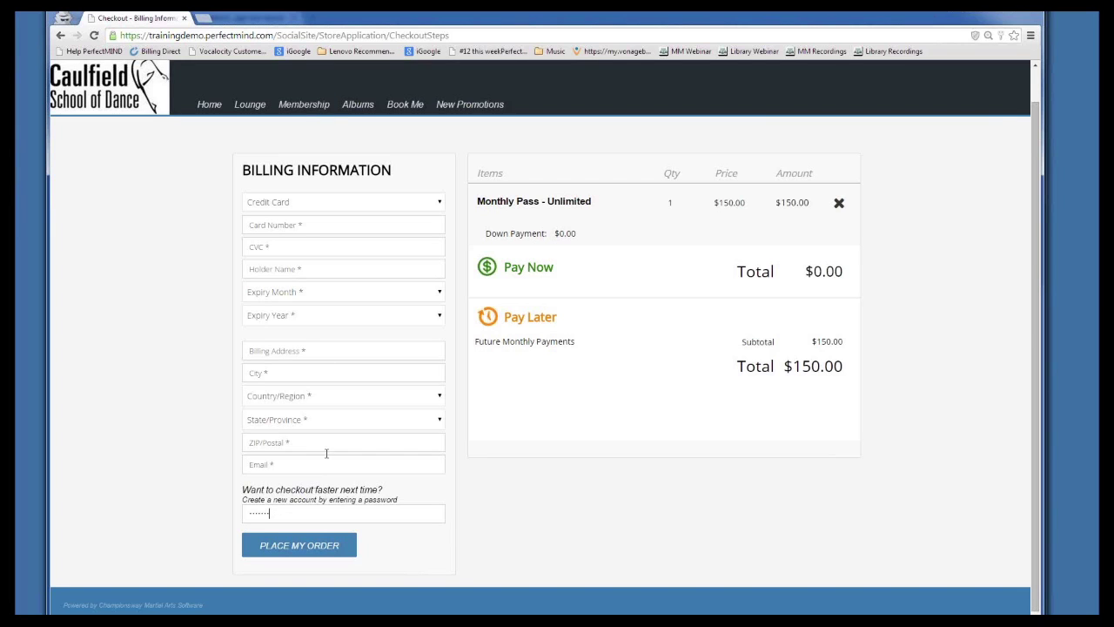
click(839, 203)
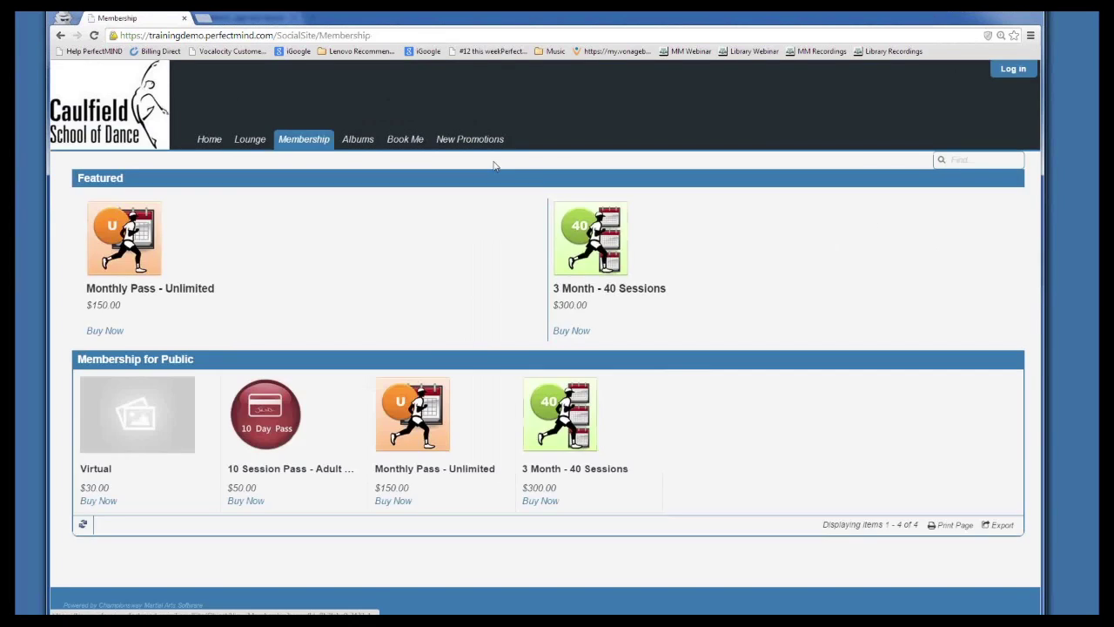
Add Monthly Pass - Unlimited to the cart, then sign in with the member's username and password
click(105, 331)
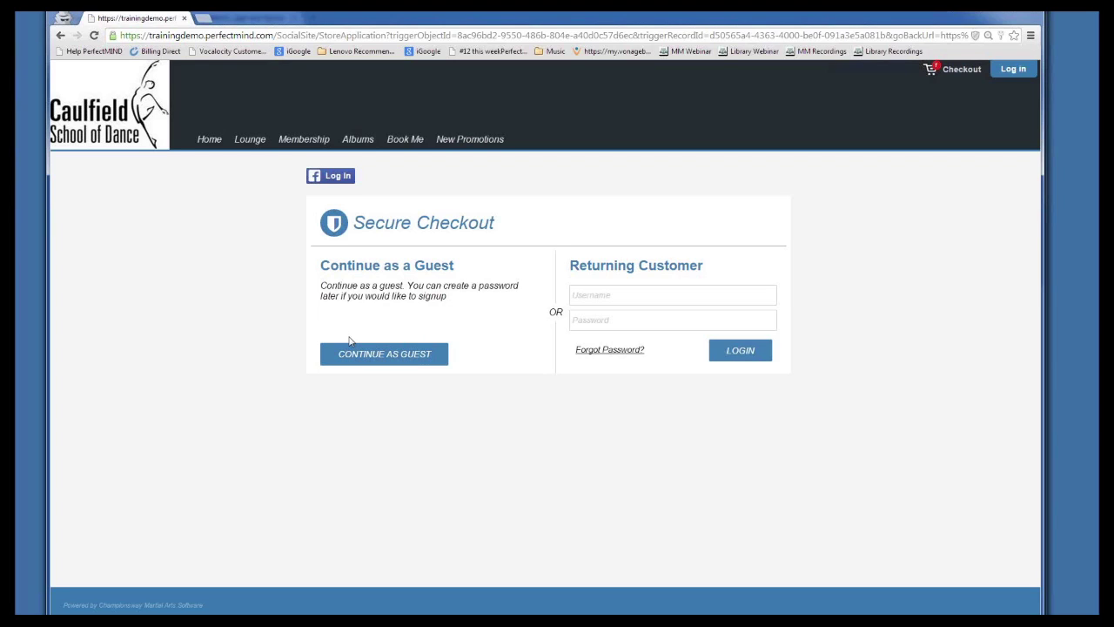
click(1012, 68)
click(345, 259)
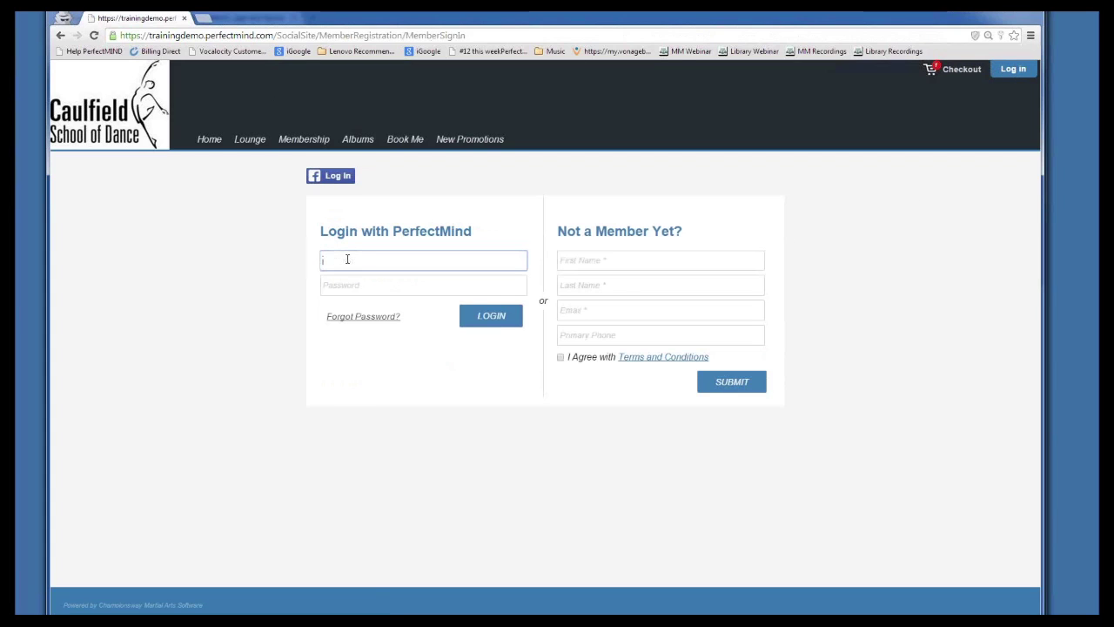
text(nimademo)
key(Tab)
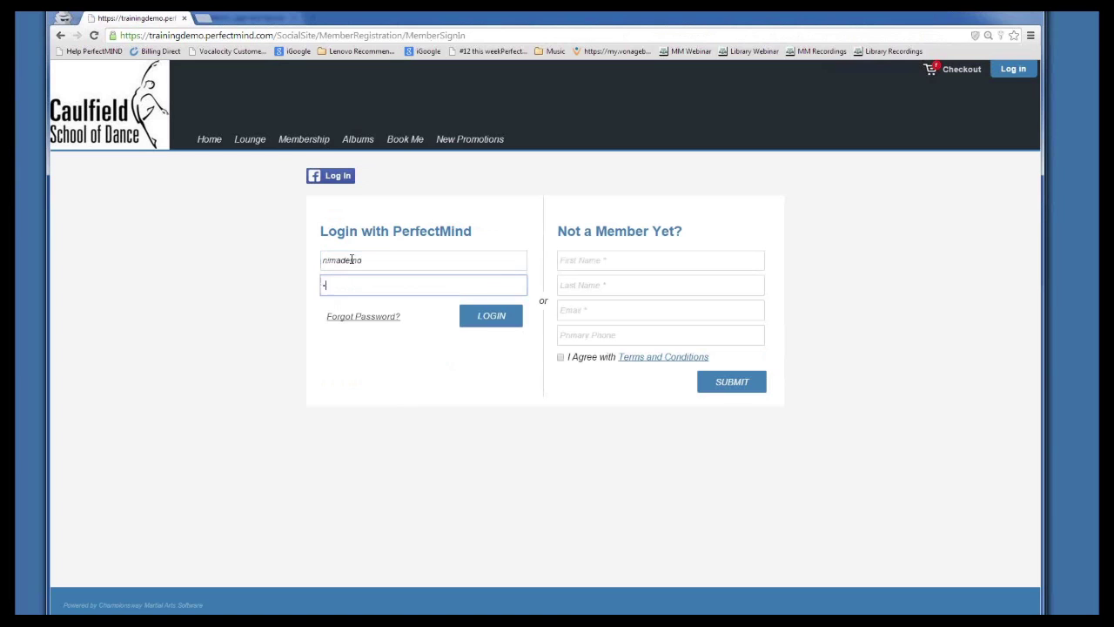
text(password)
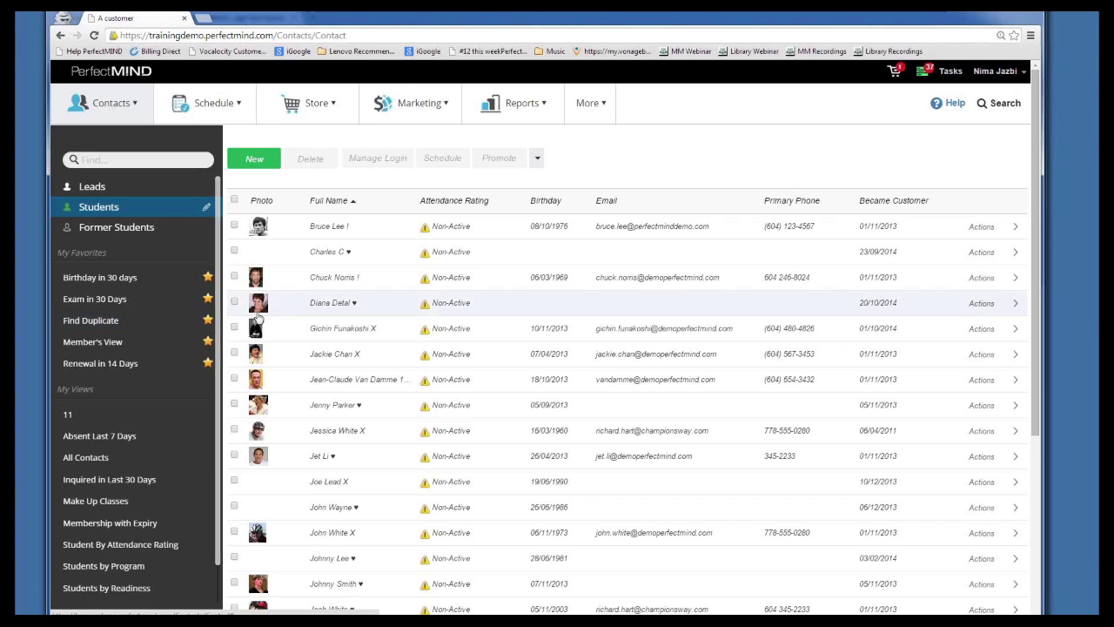
Tick two student rows in the Students list and open the further bulk actions
scroll(247, 294, down, 1)
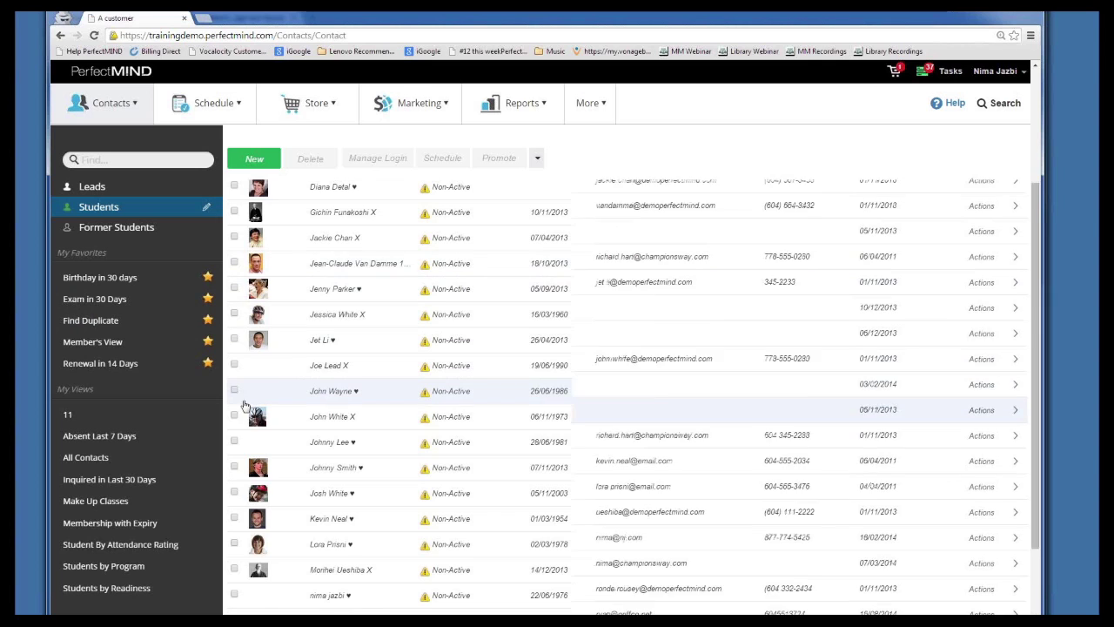
scroll(251, 401, down, 3)
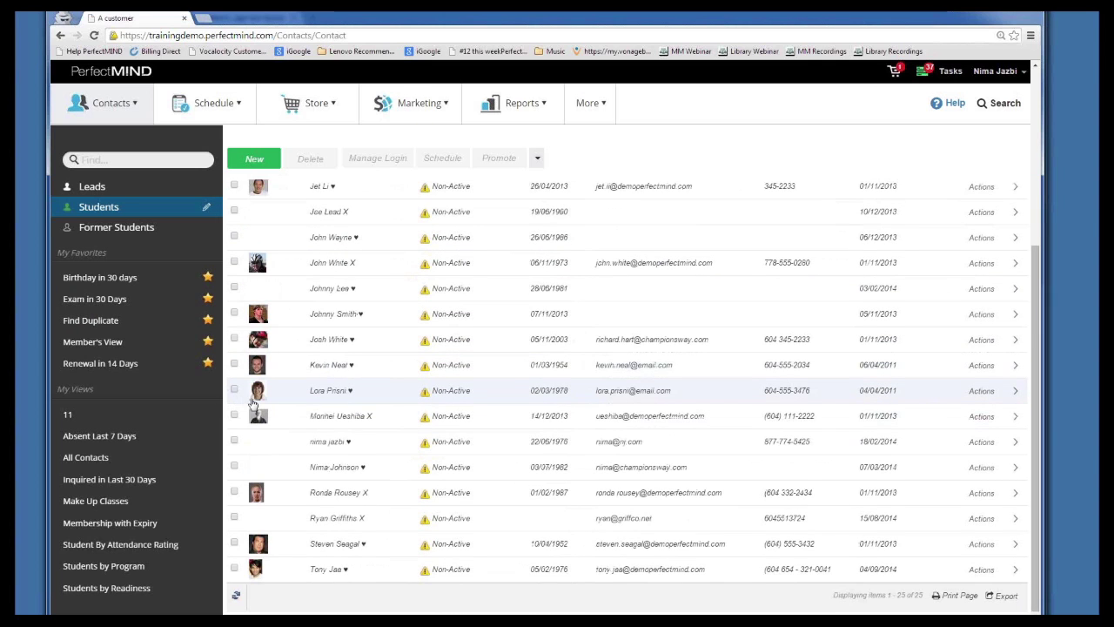
scroll(235, 401, up, 5)
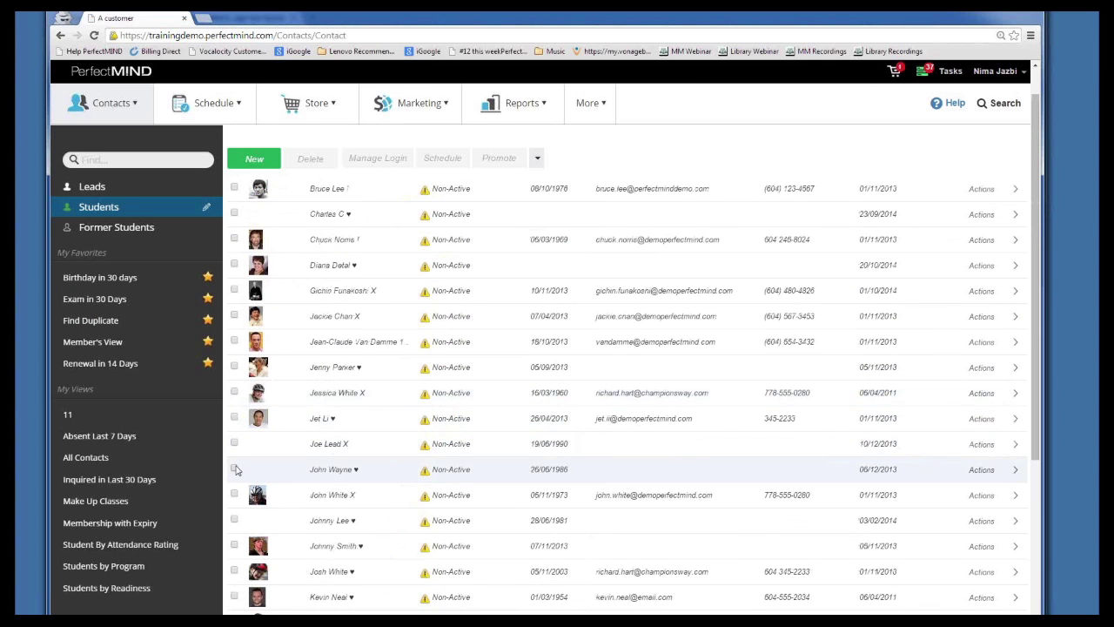
click(234, 469)
click(234, 443)
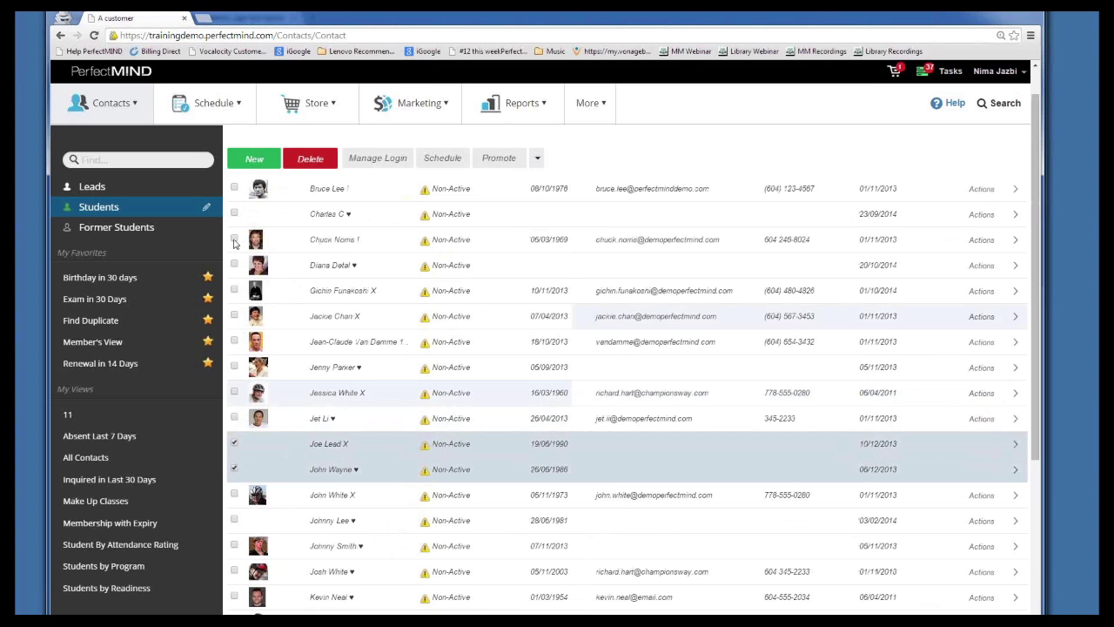
click(538, 157)
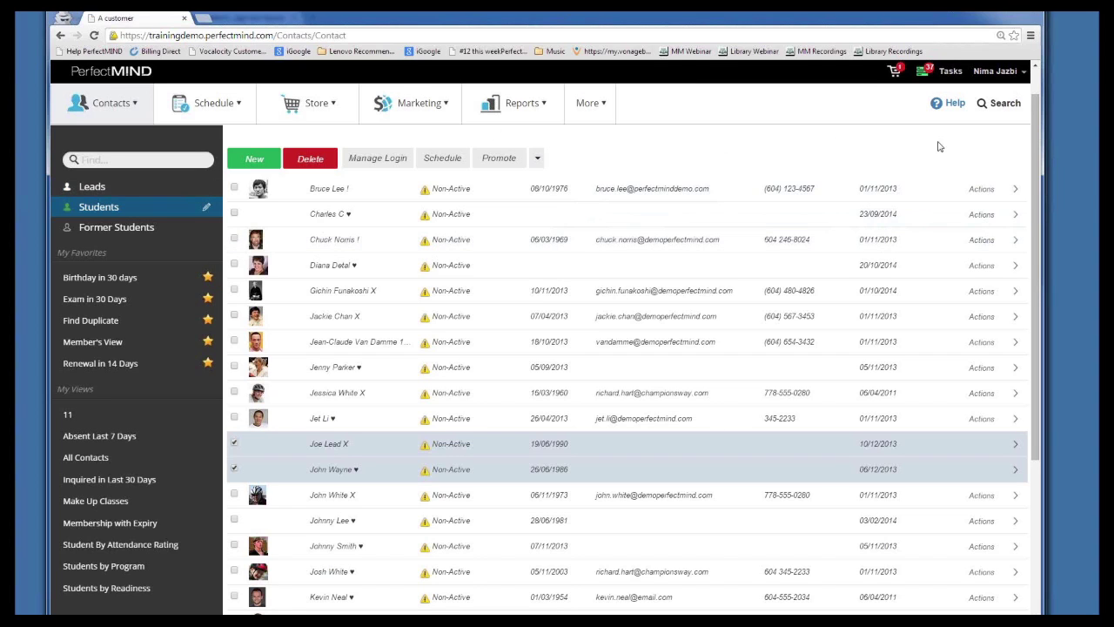
click(379, 105)
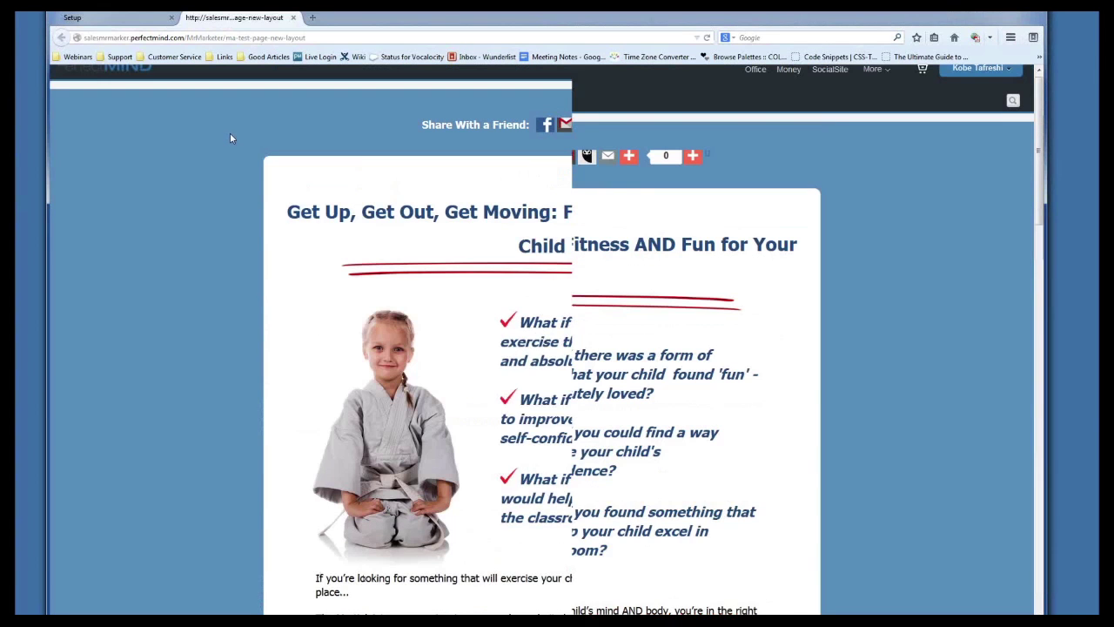
Scroll through the landing page's Quick Start Program $69 offer, Buy Now button and testimonials
scroll(230, 138, down, 5)
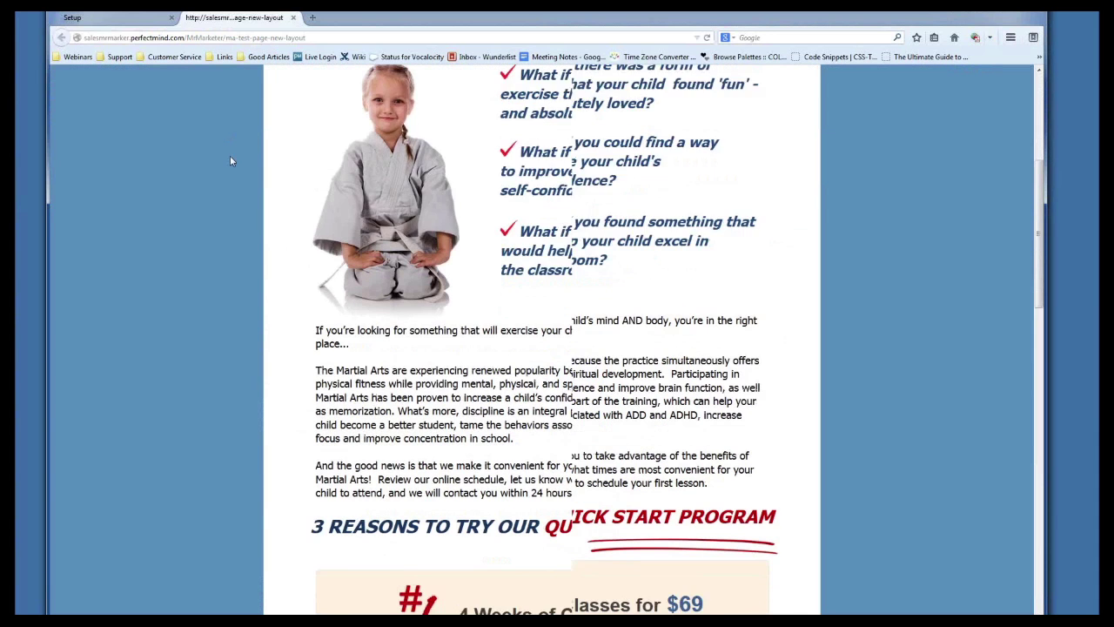
scroll(293, 383, up, 5)
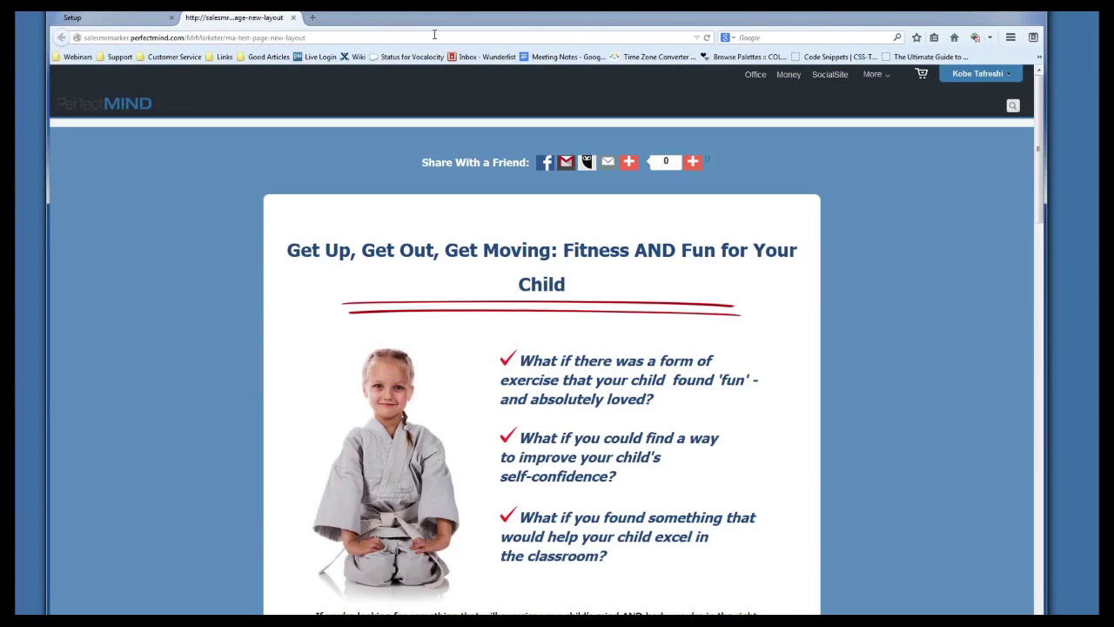
scroll(803, 303, down, 3)
scroll(779, 287, down, 6)
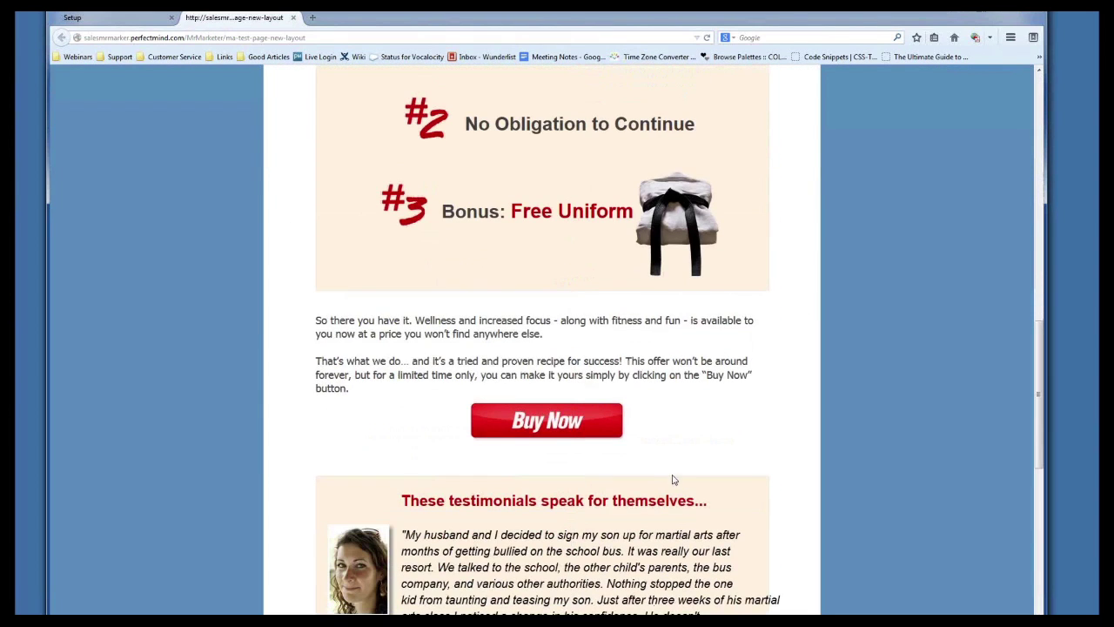
scroll(661, 423, up, 2)
scroll(355, 463, up, 6)
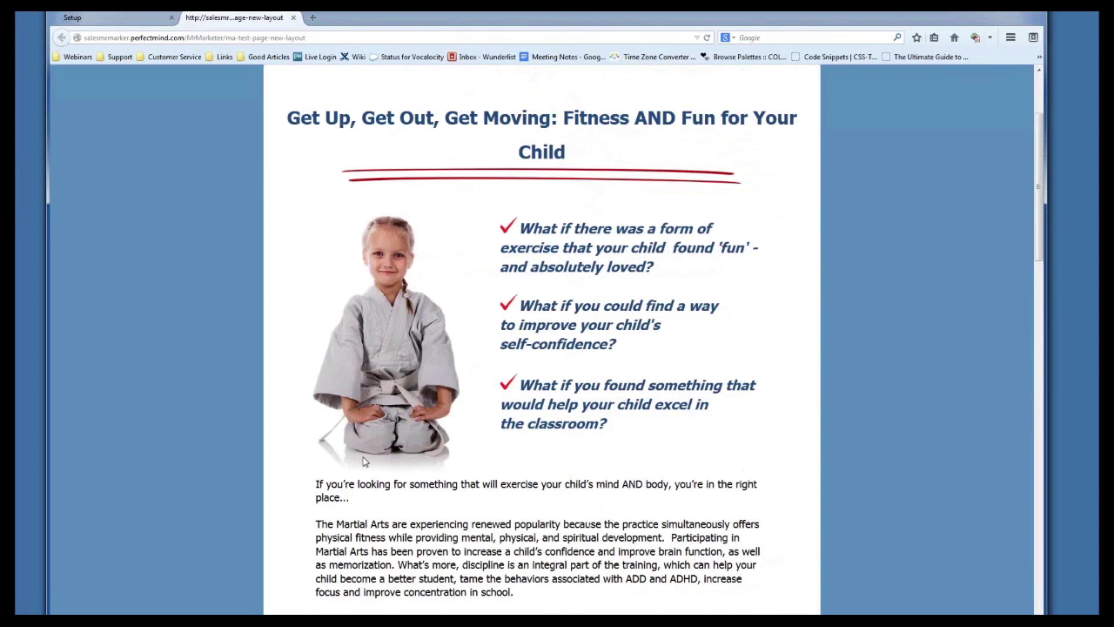
scroll(354, 452, down, 8)
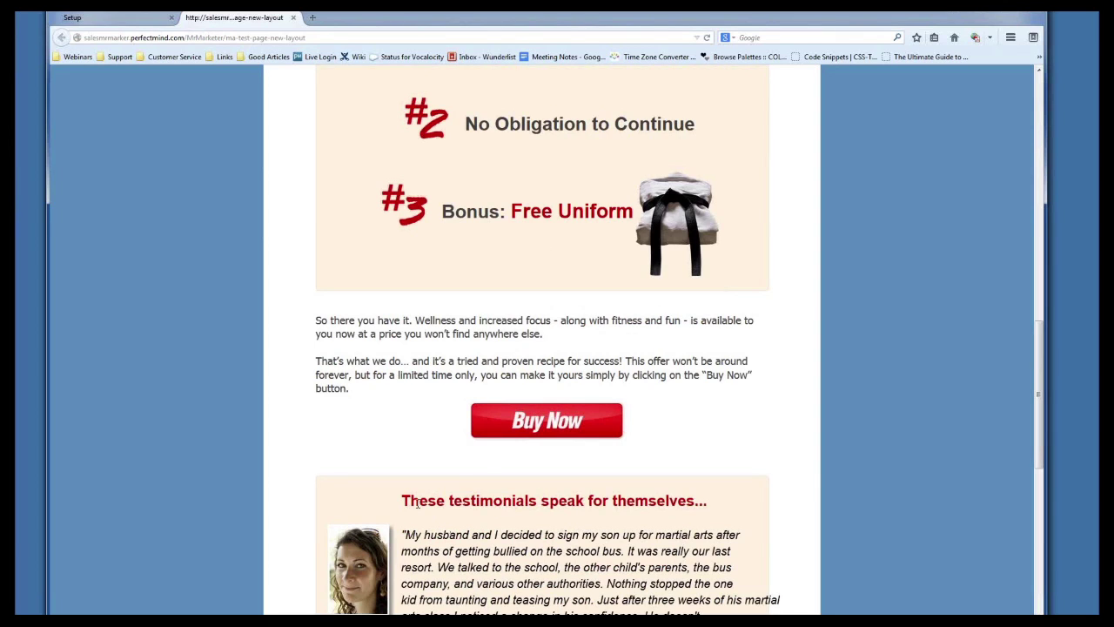
scroll(400, 468, up, 4)
scroll(366, 435, down, 3)
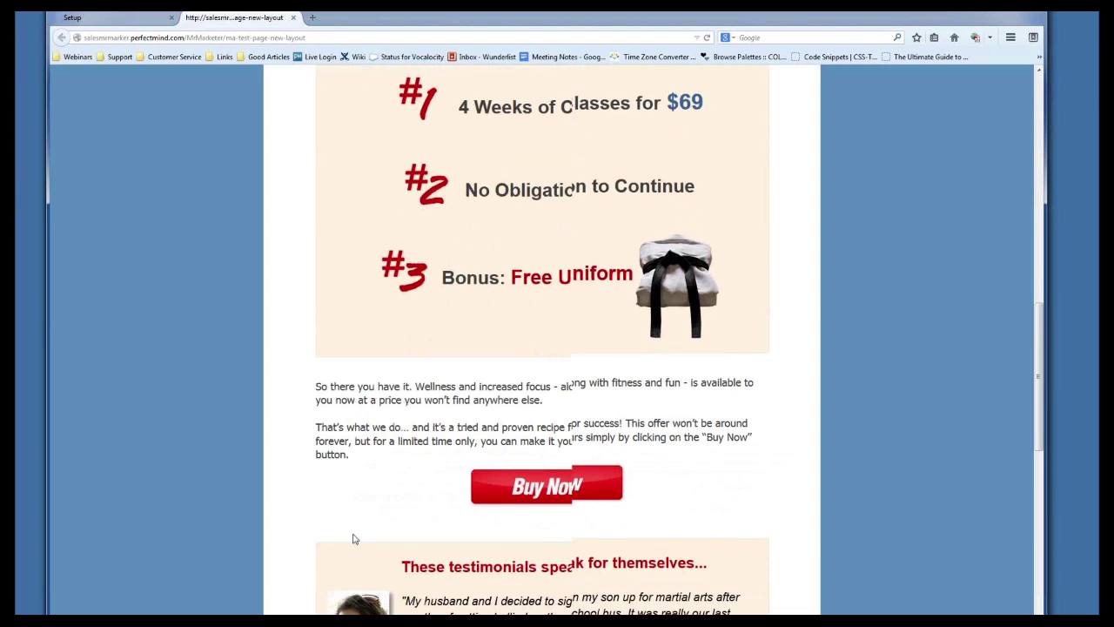
scroll(350, 530, up, 7)
scroll(352, 522, down, 5)
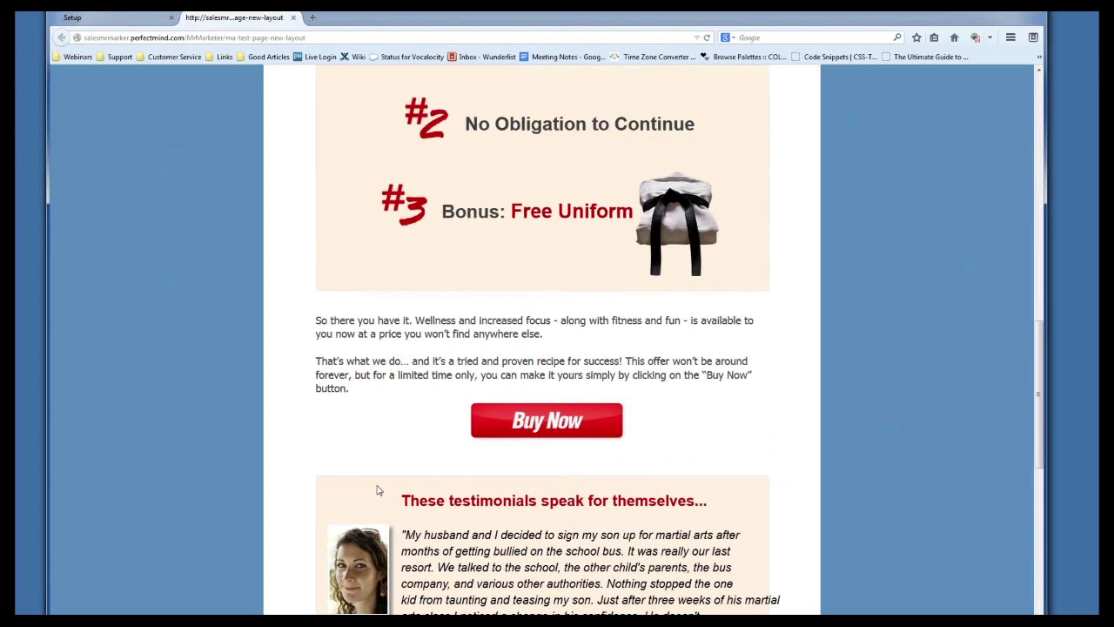
scroll(396, 261, up, 5)
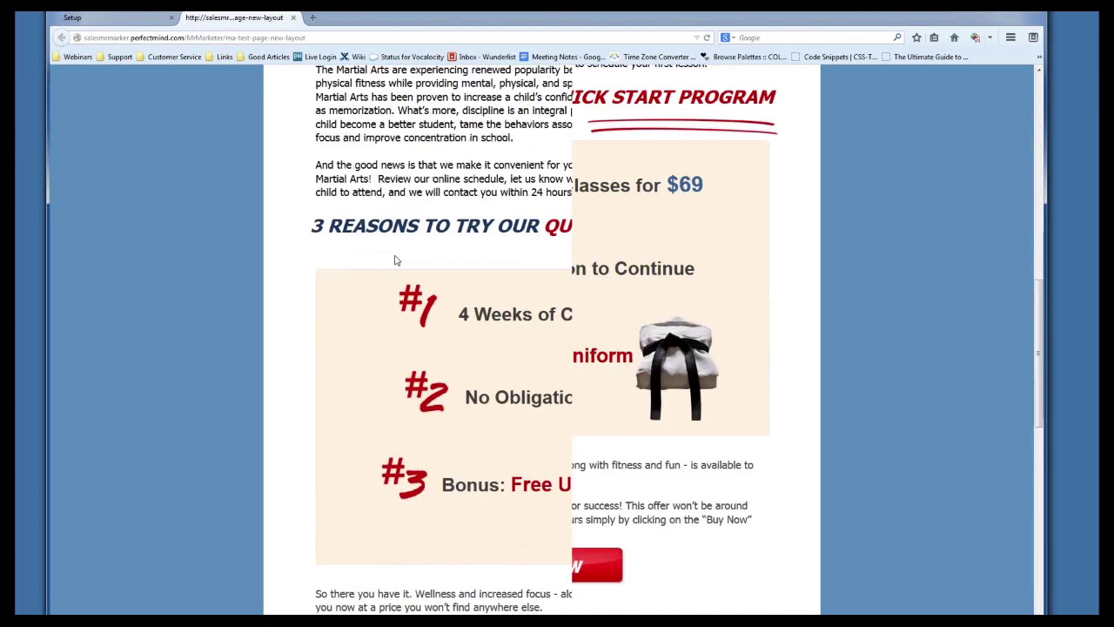
scroll(469, 401, down, 4)
scroll(324, 483, up, 4)
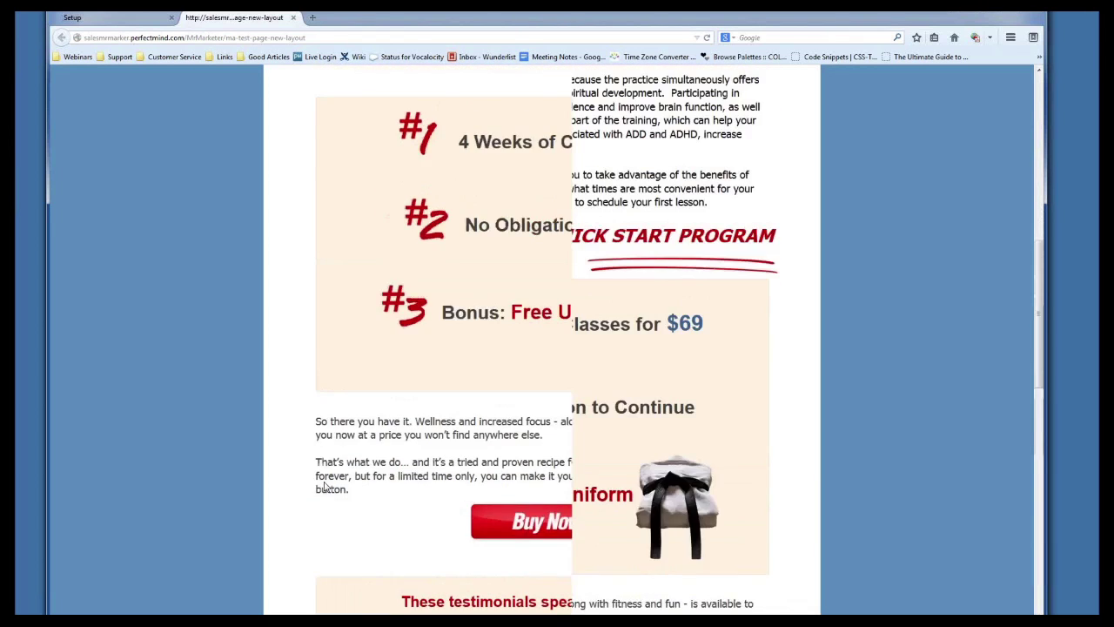
scroll(324, 485, up, 10)
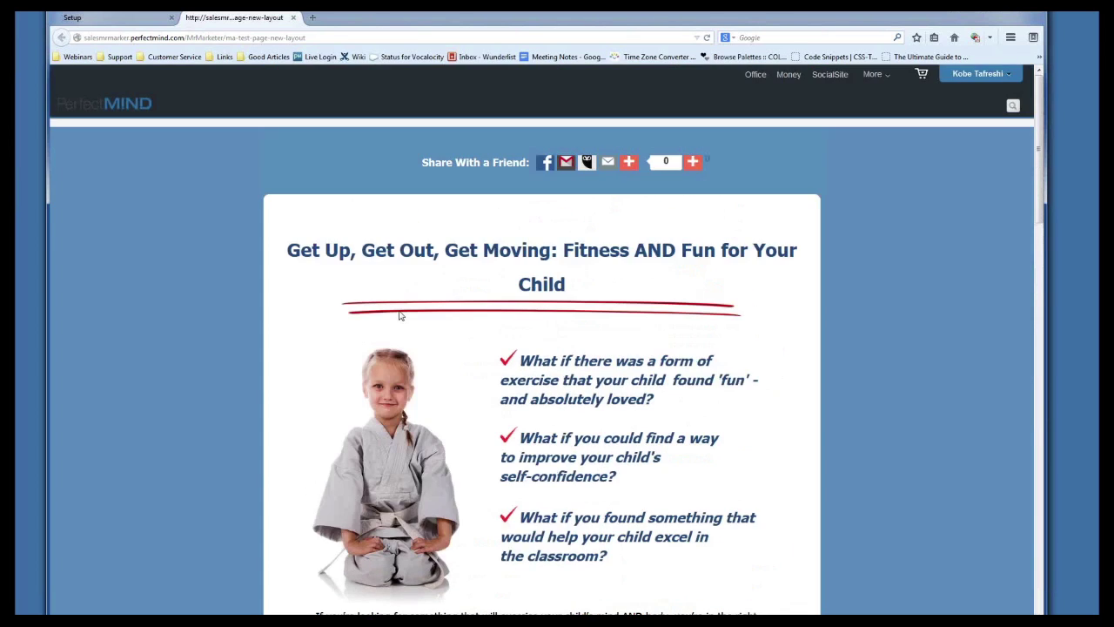
scroll(700, 352, down, 6)
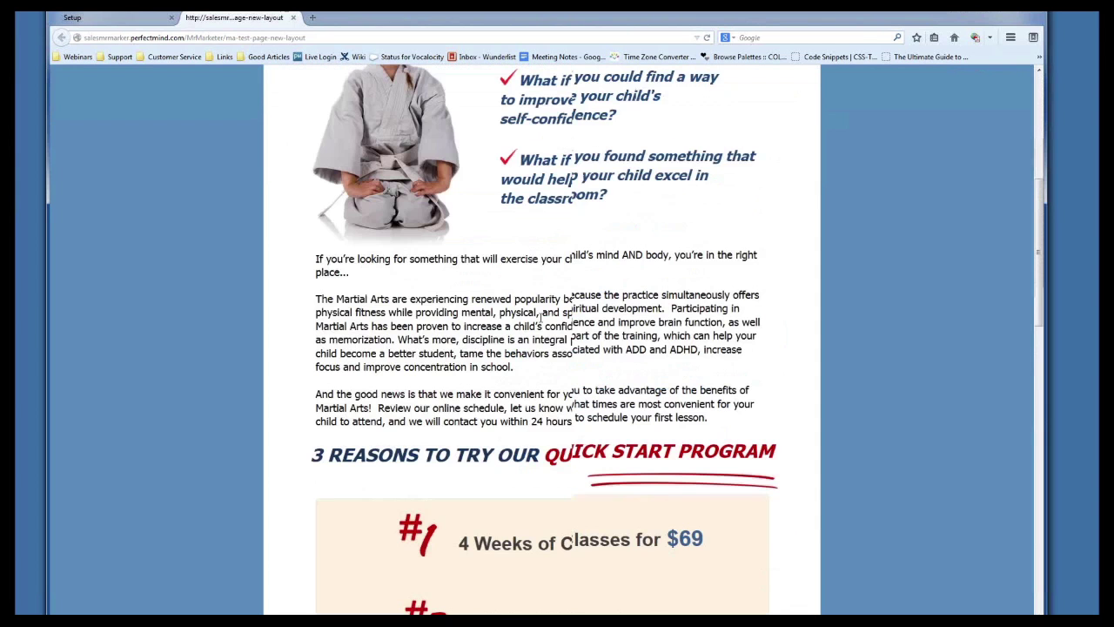
scroll(540, 318, down, 3)
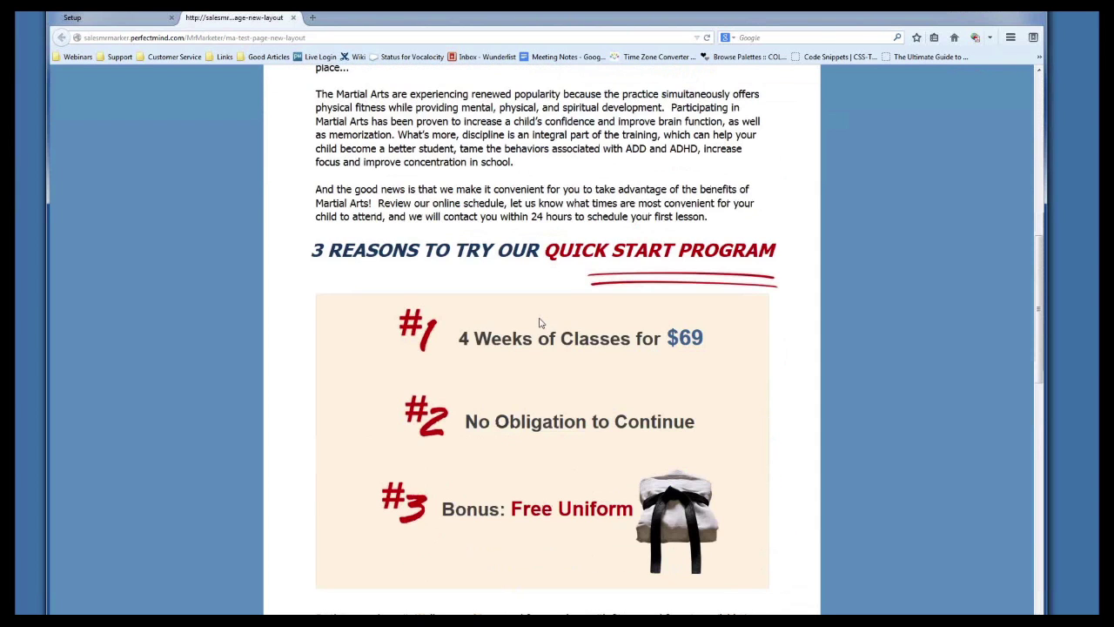
scroll(539, 323, down, 5)
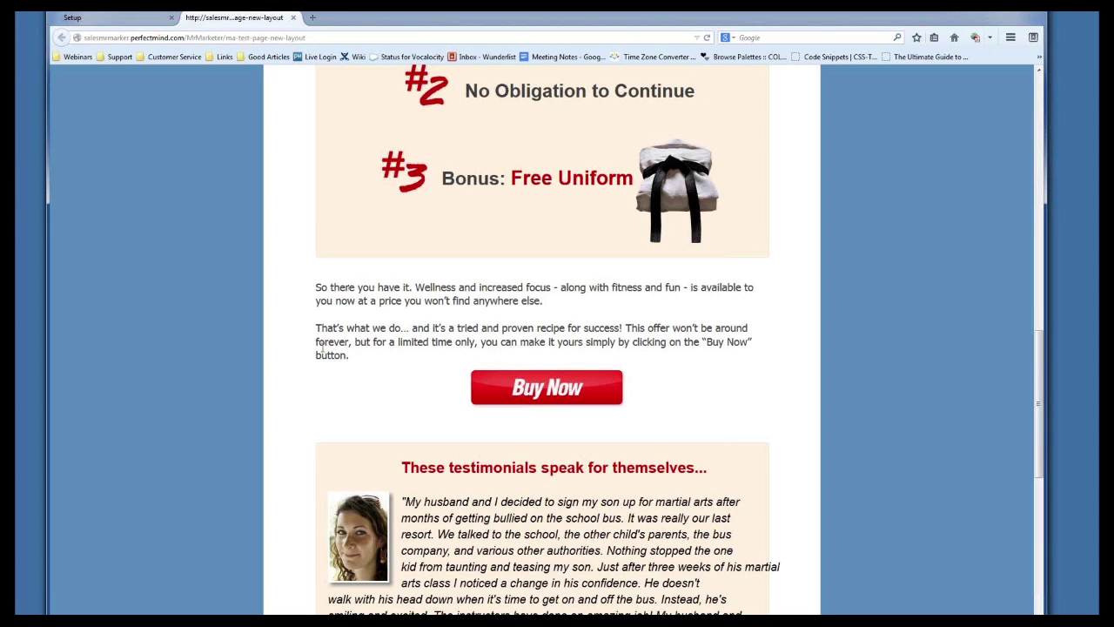
scroll(325, 356, down, 3)
scroll(308, 366, up, 10)
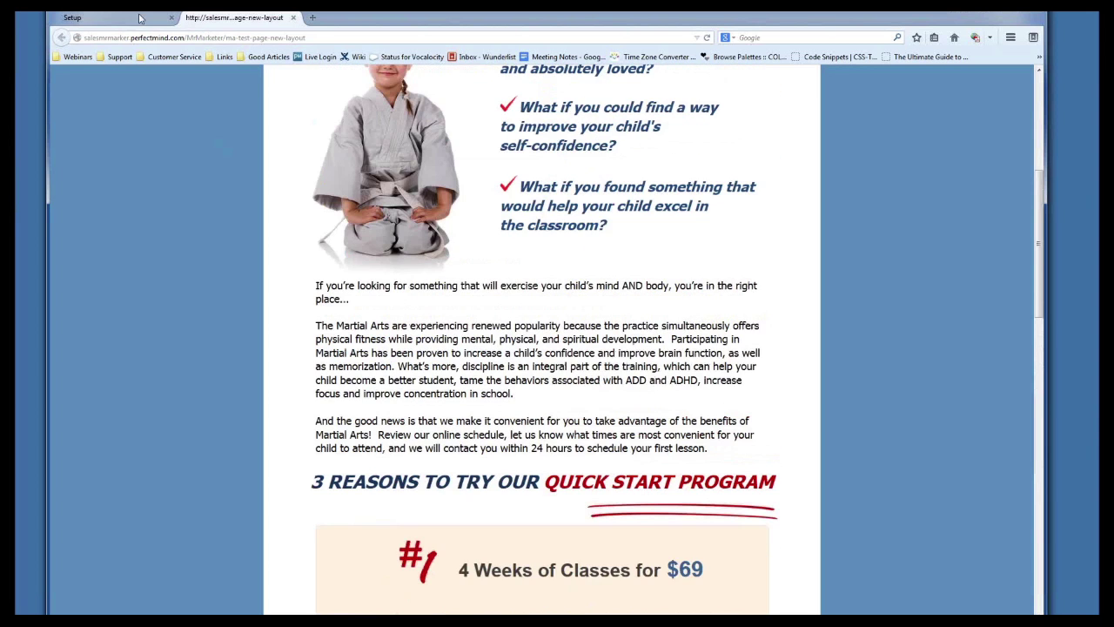
click(139, 17)
Scroll the Organize Pages list to the top to show the Mr. Marketer pages
scroll(460, 328, up, 10)
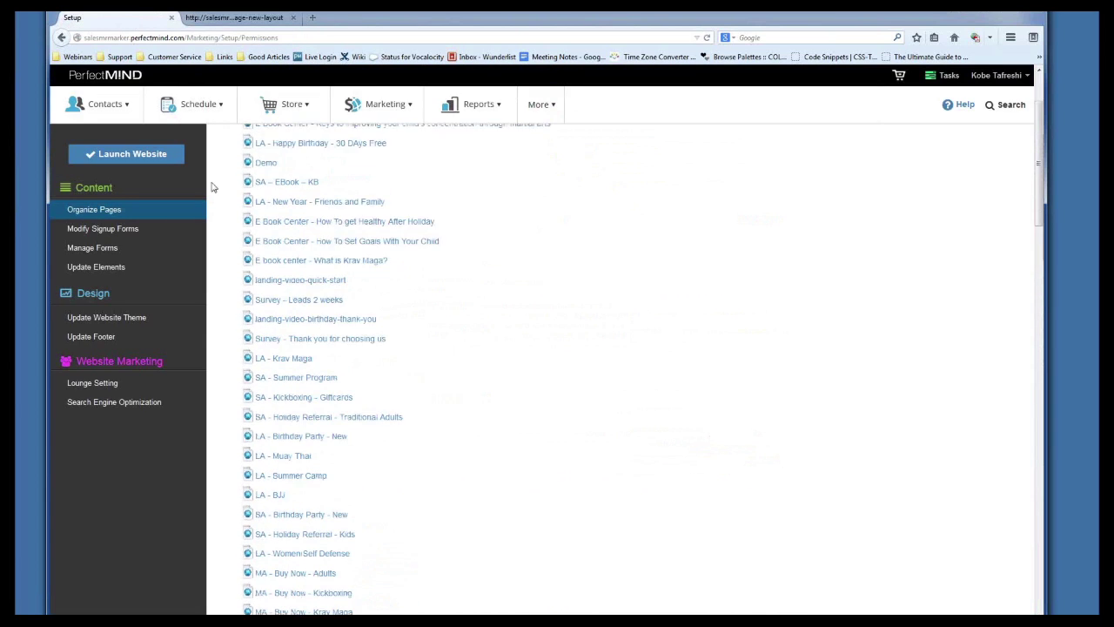
mouse_move(542, 293)
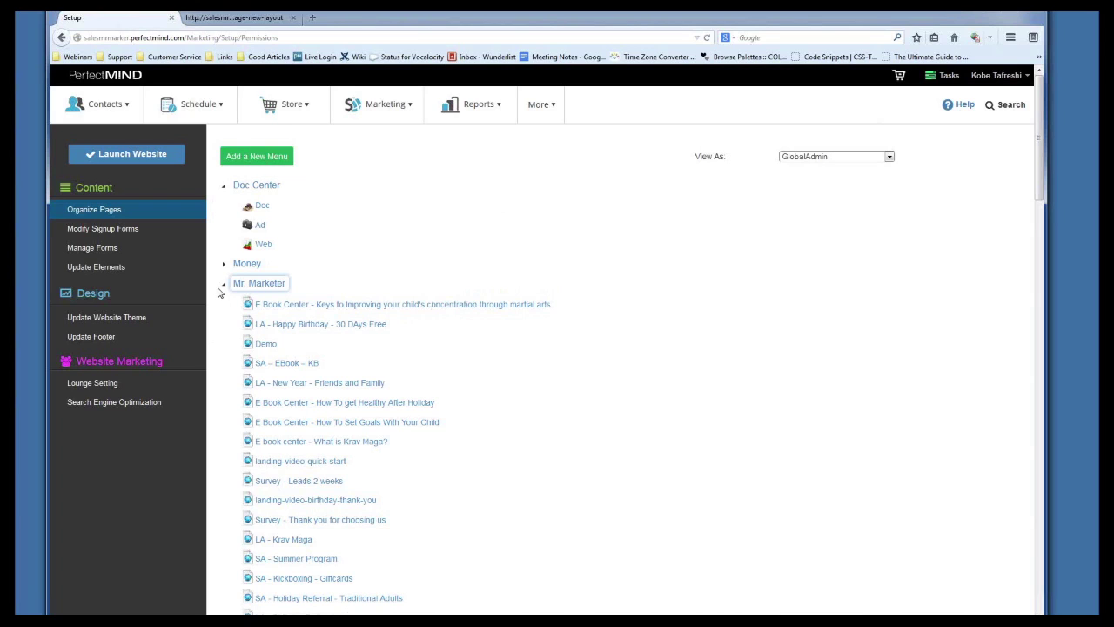
mouse_move(222, 290)
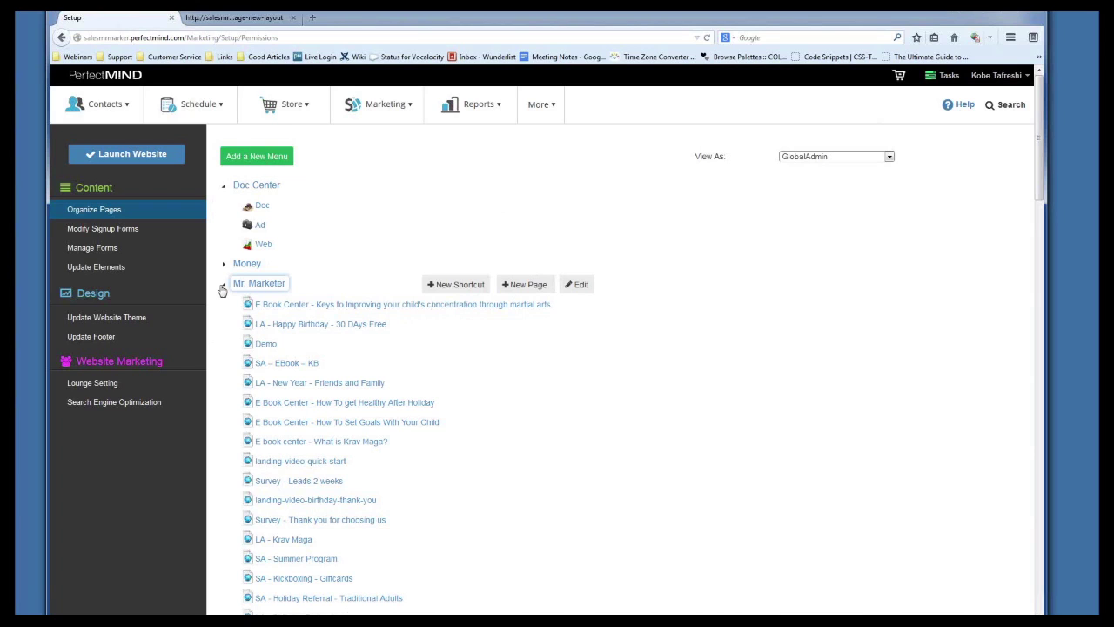
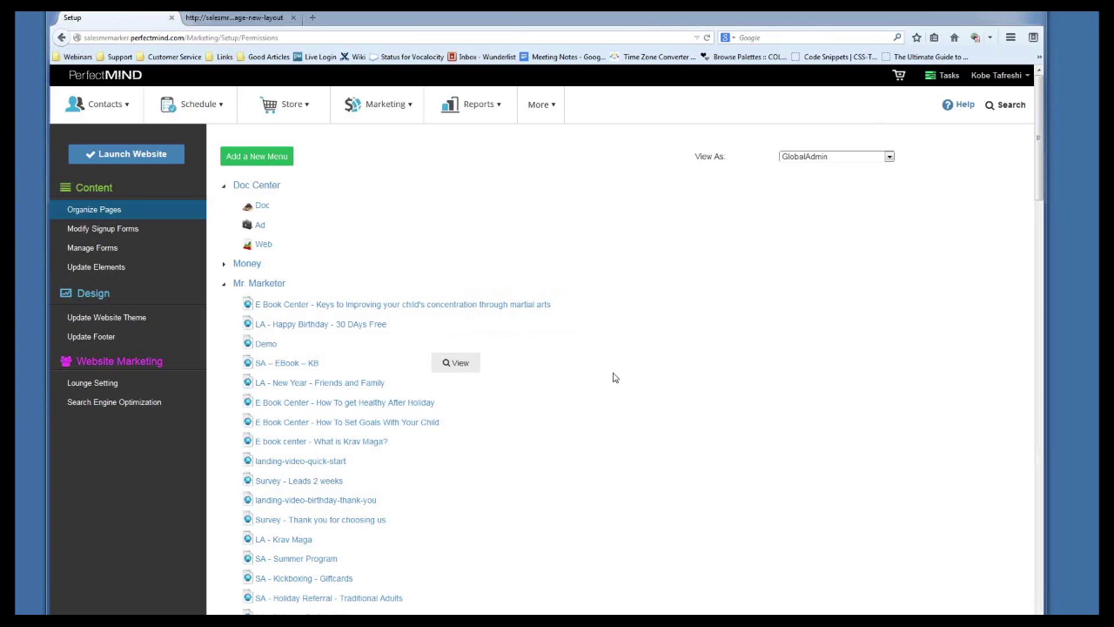
Log out of the admin account and open the school site's sales page
mouse_move(996, 75)
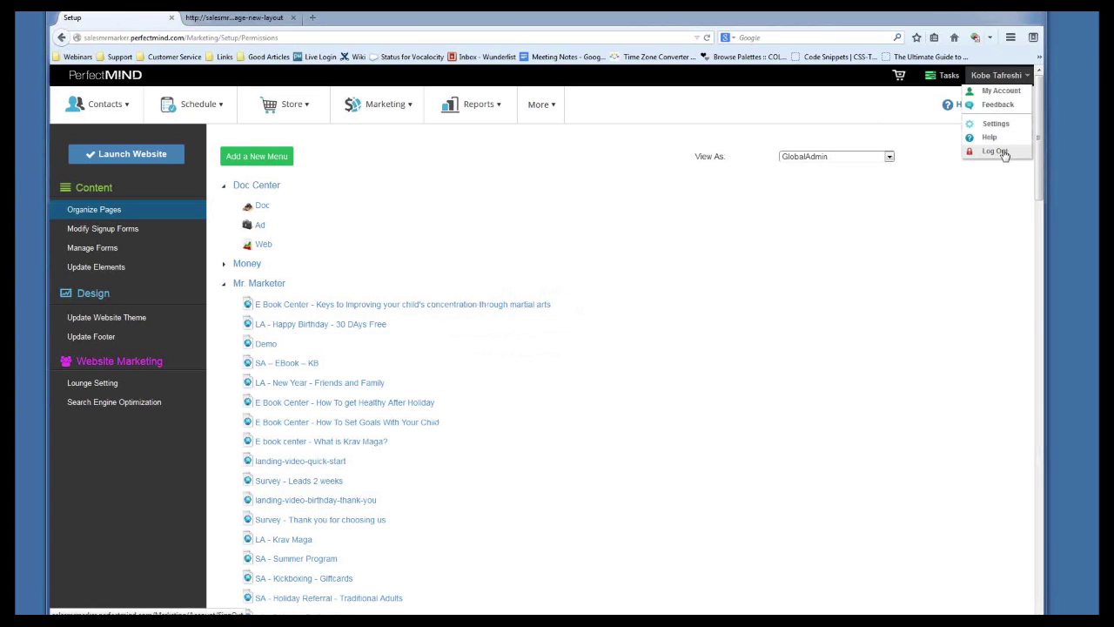
click(1003, 154)
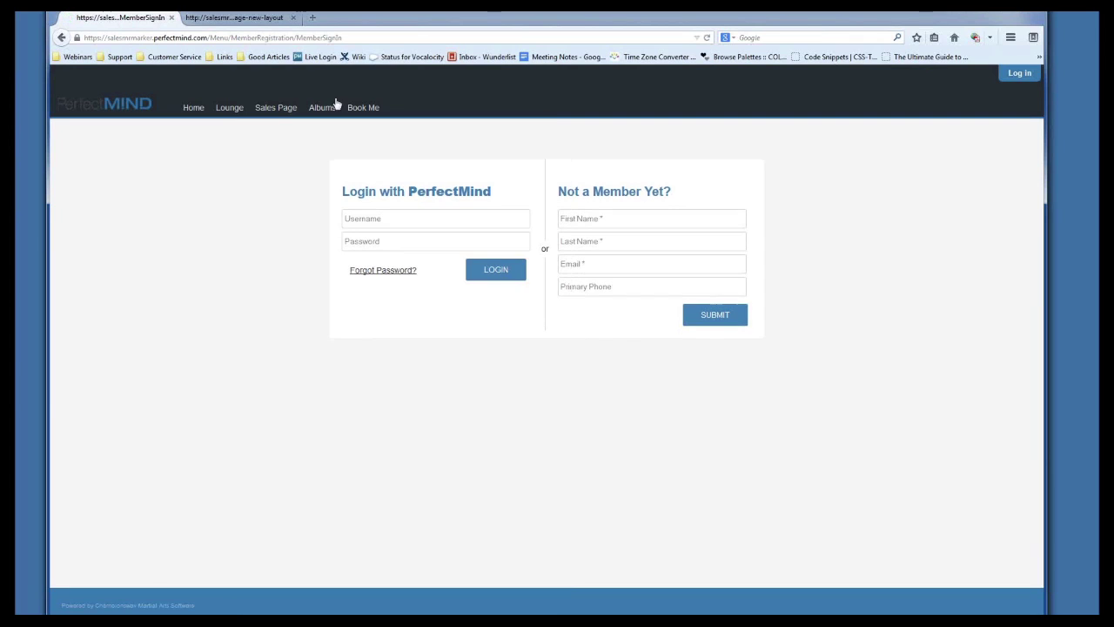
click(265, 109)
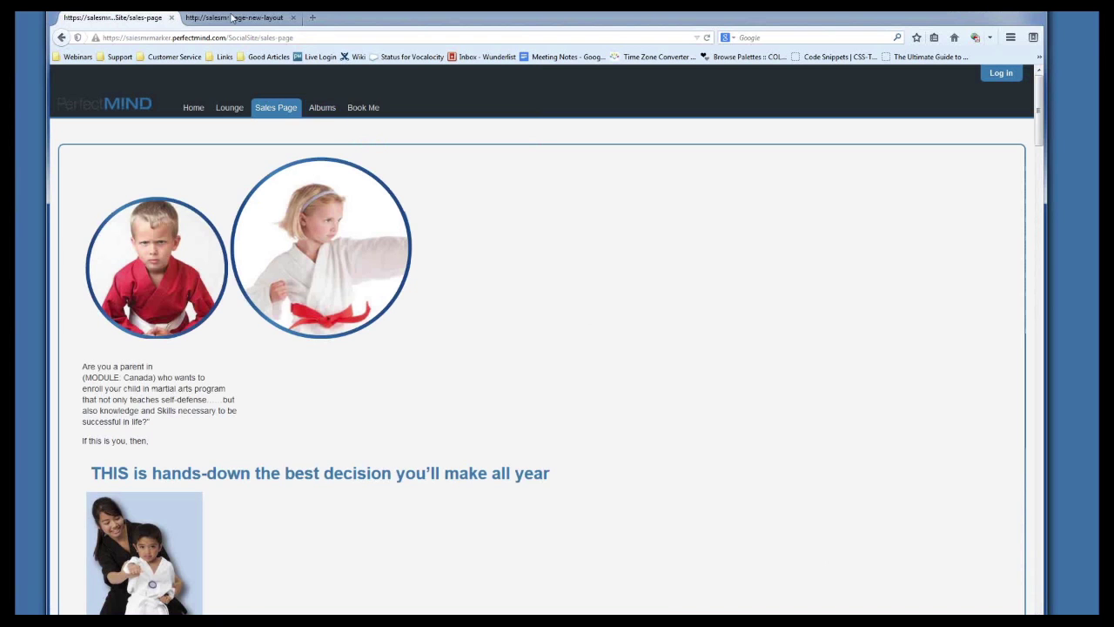
Switch to the other sales page, then log out of the staff account
click(233, 18)
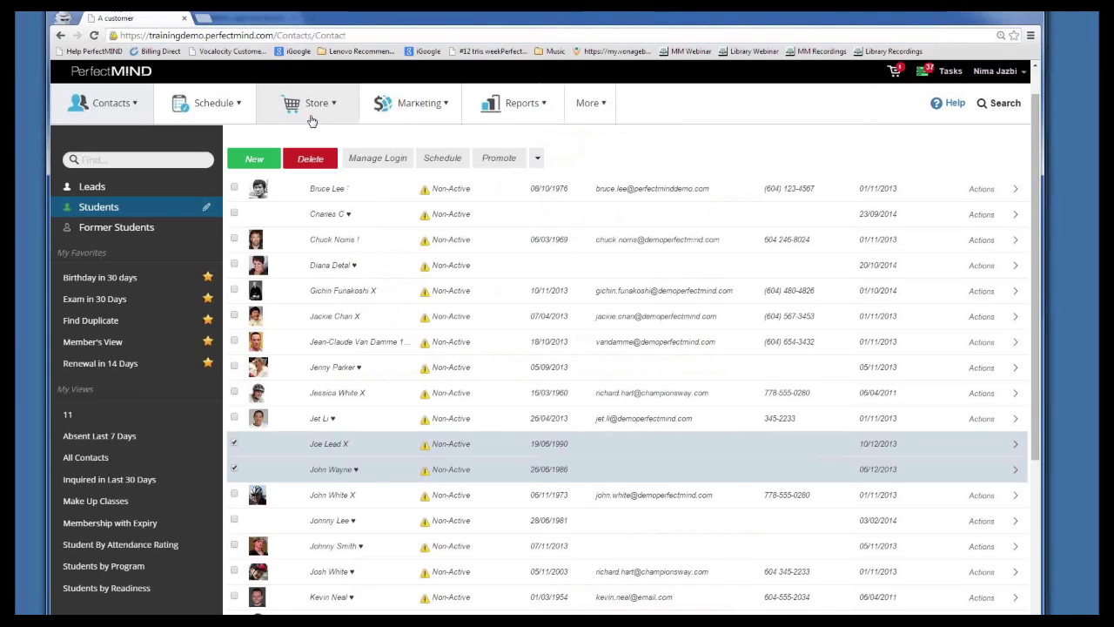
click(599, 98)
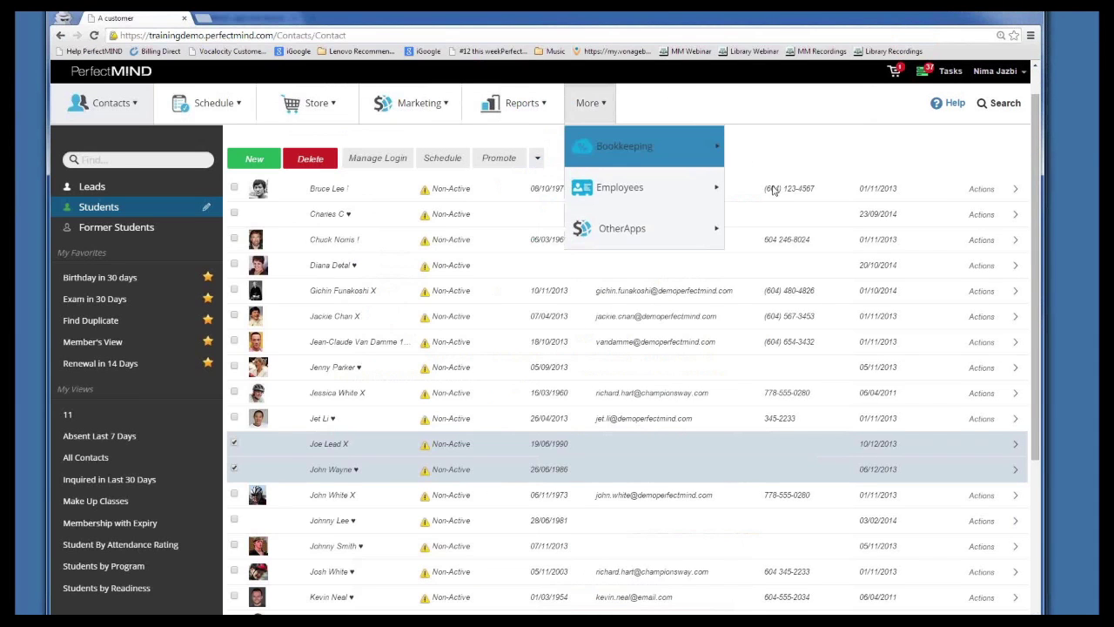
click(992, 71)
click(982, 153)
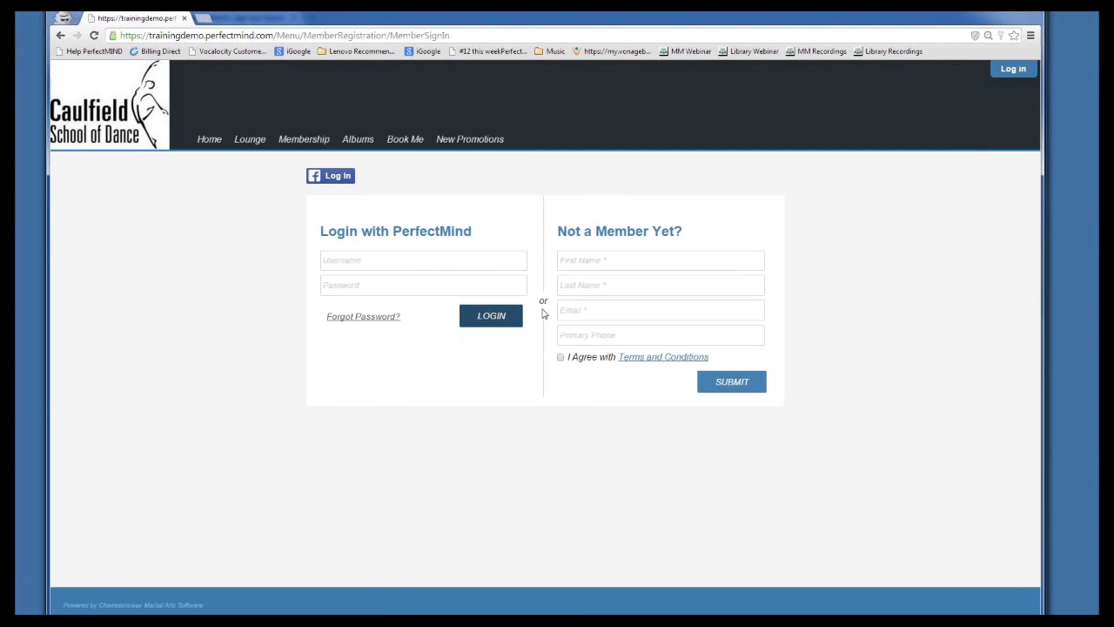
Buy the Monthly Pass - Unlimited from Membership and continue checkout as a guest
click(322, 141)
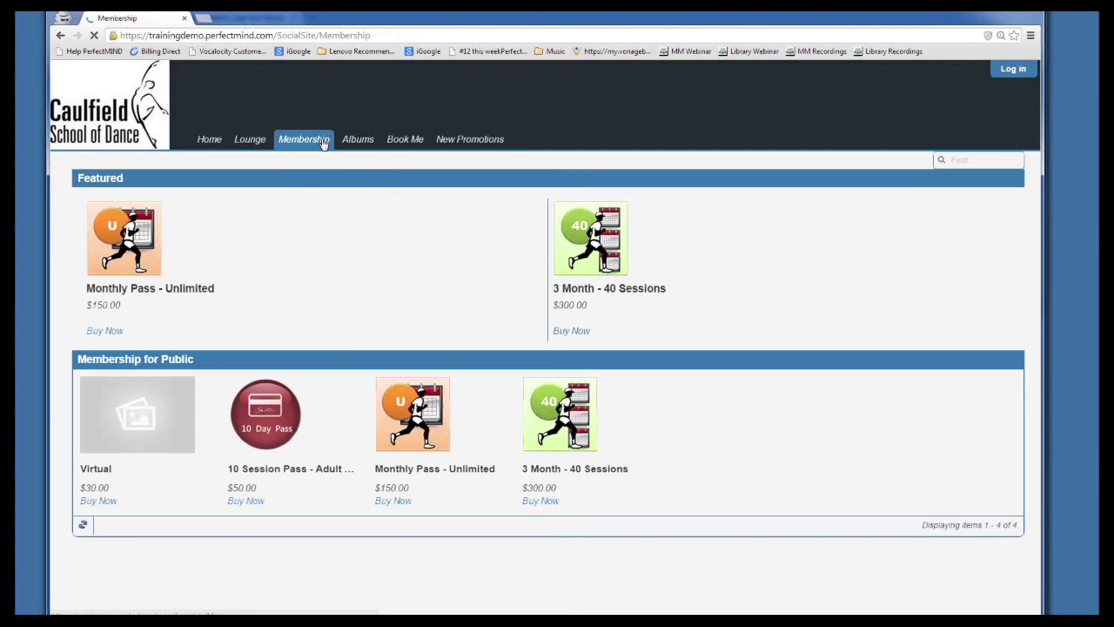
click(110, 331)
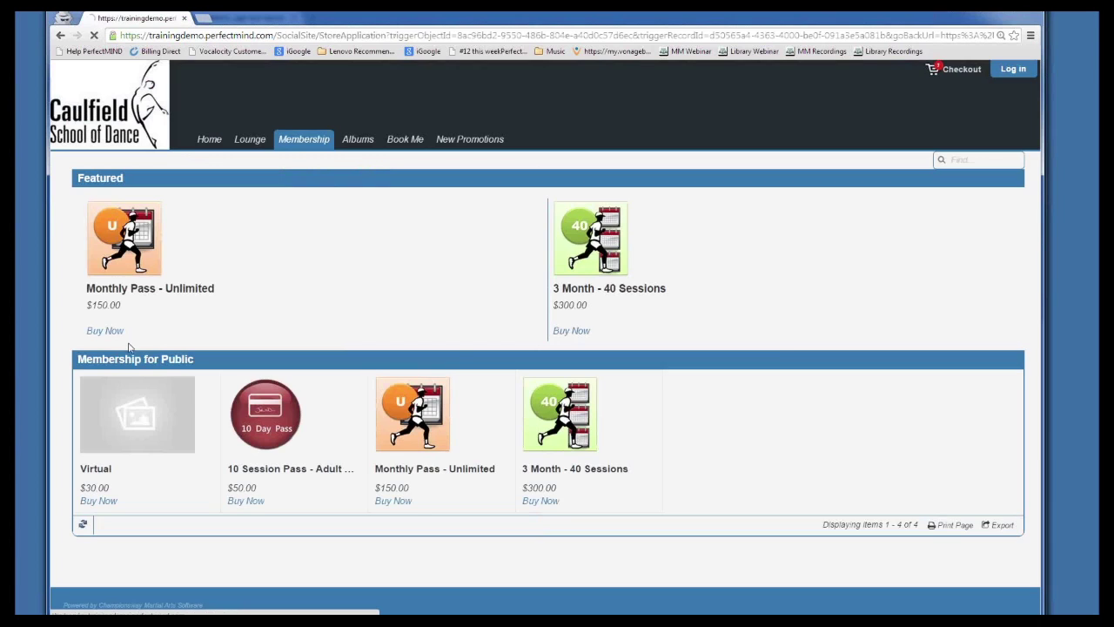
click(384, 351)
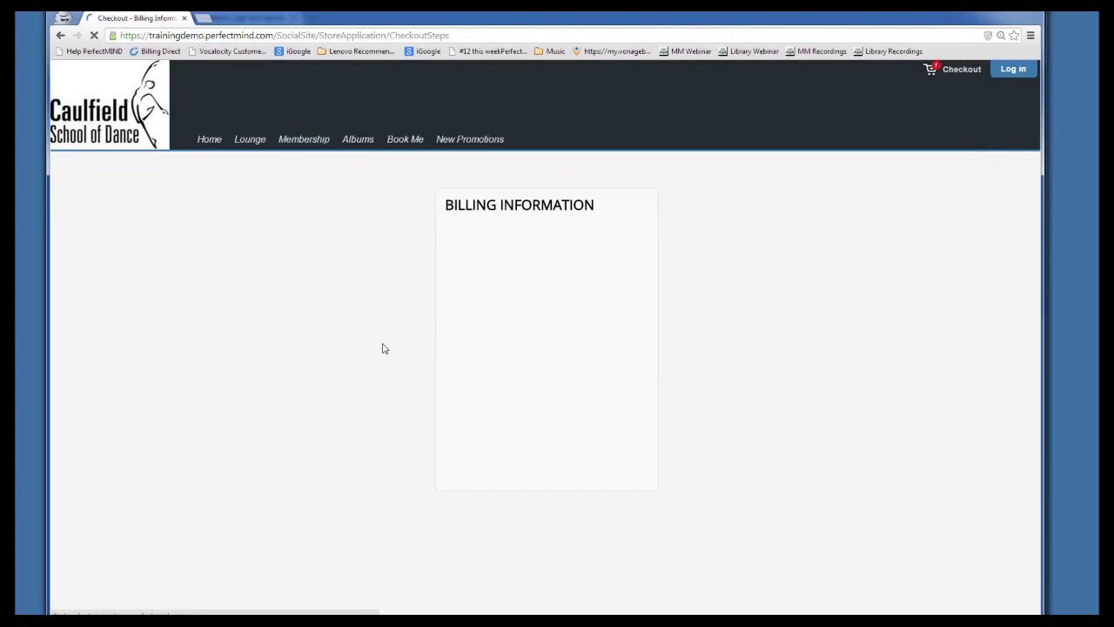
Browse the billing form's Country/Region list and close it without choosing a country
scroll(311, 383, down, 1)
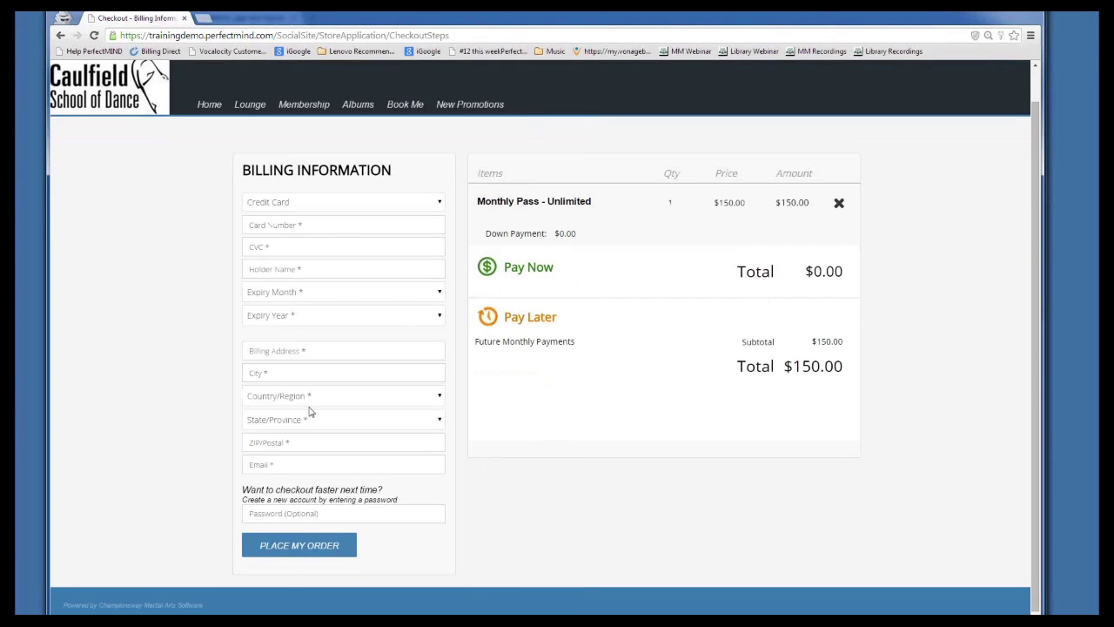
click(307, 374)
click(300, 397)
click(266, 401)
click(287, 397)
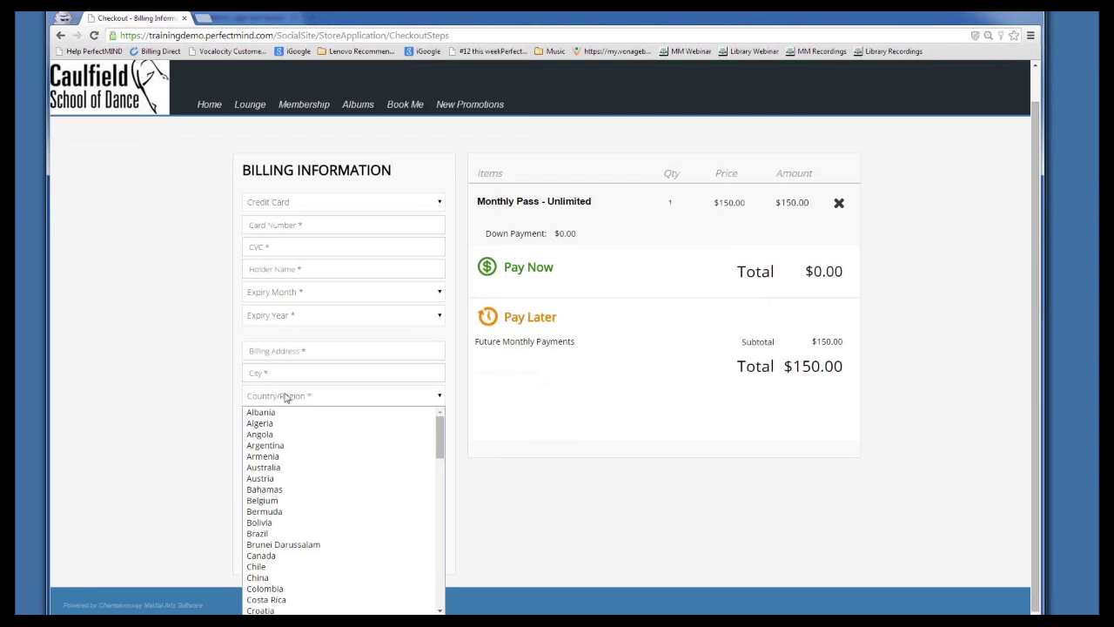
scroll(282, 470, down, 15)
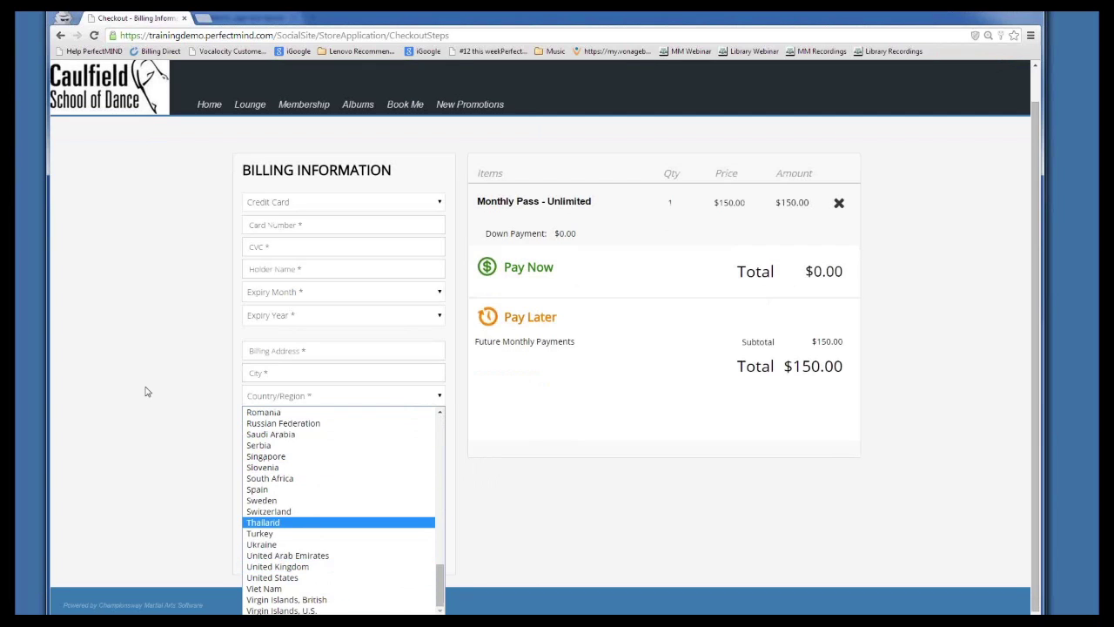
click(391, 333)
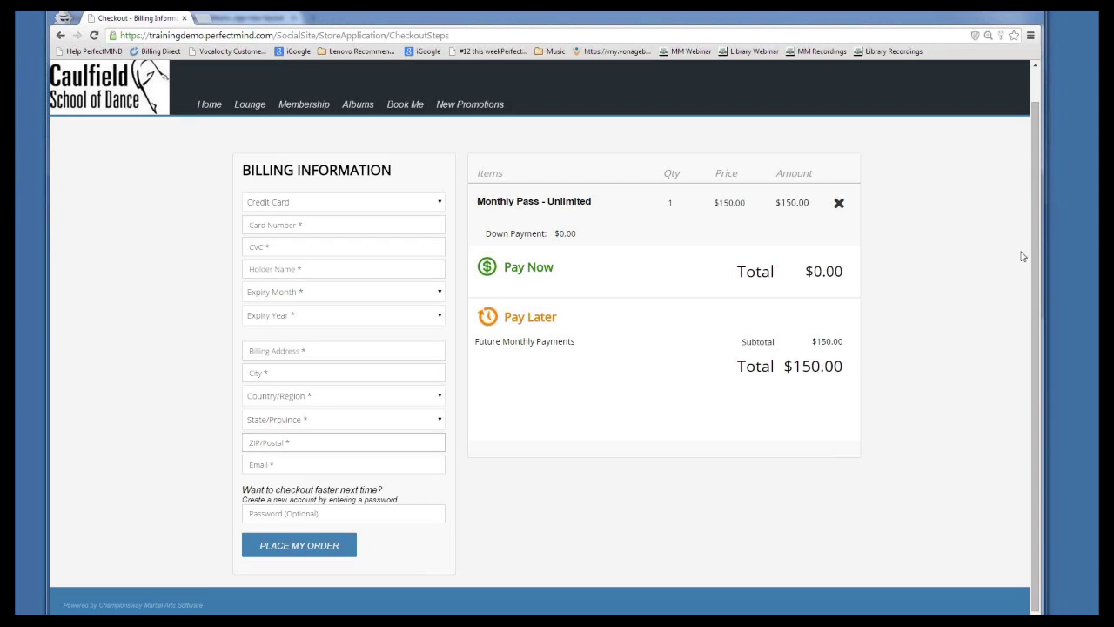
scroll(806, 101, up, 1)
Sign in on the member login page with the demo username and account password
click(997, 76)
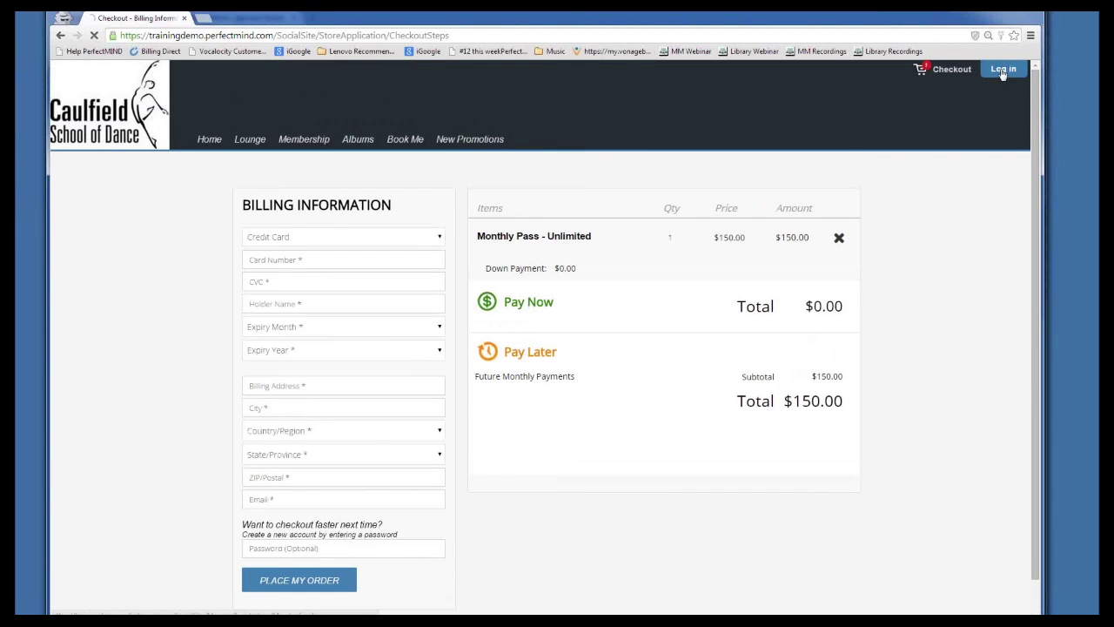
click(340, 261)
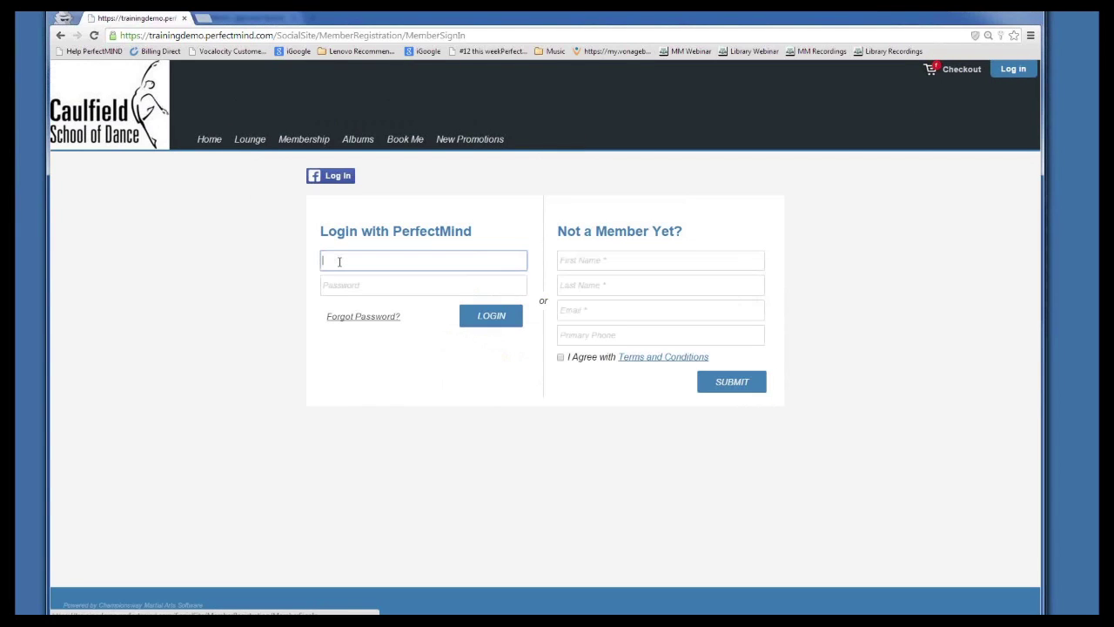
text(nimademo)
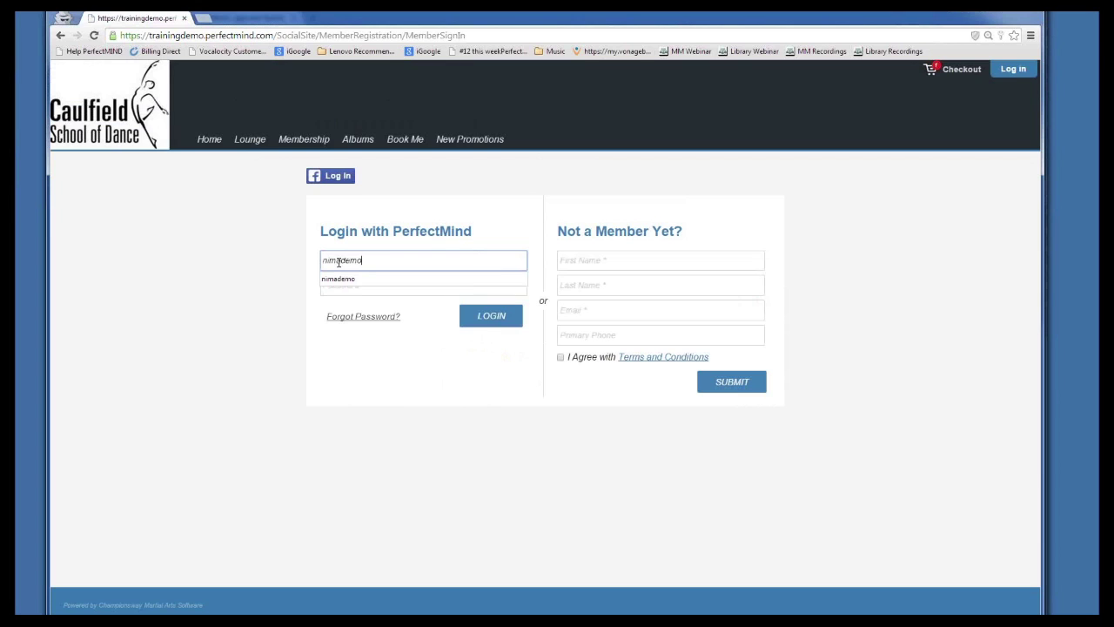
key(Tab)
text(demo1234)
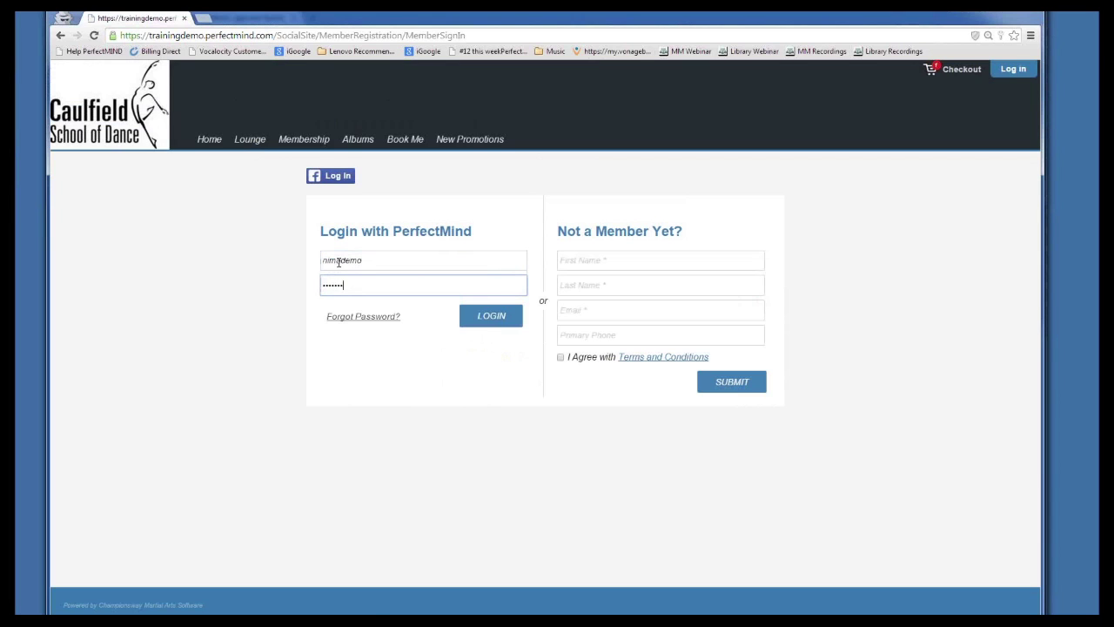
key(Return)
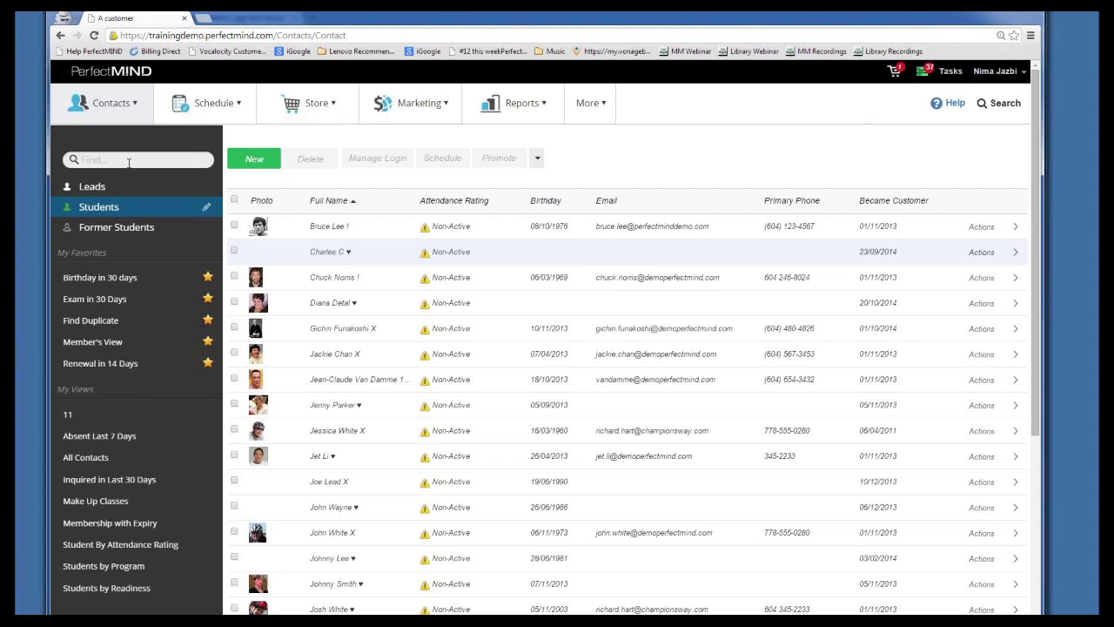
Check the first two students in the Students list
click(537, 158)
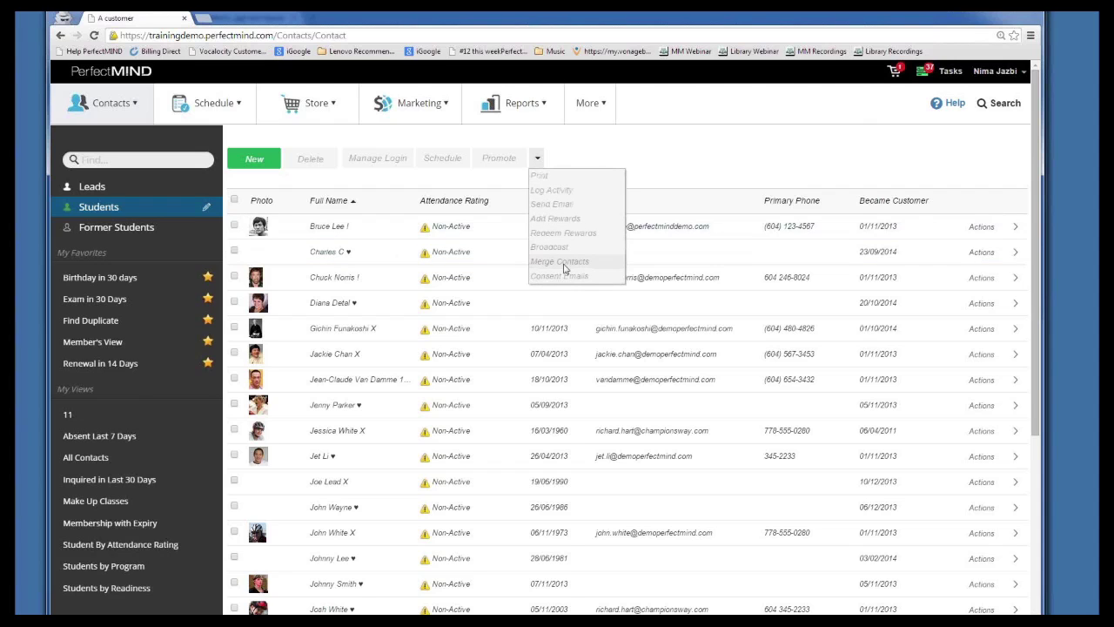
click(557, 266)
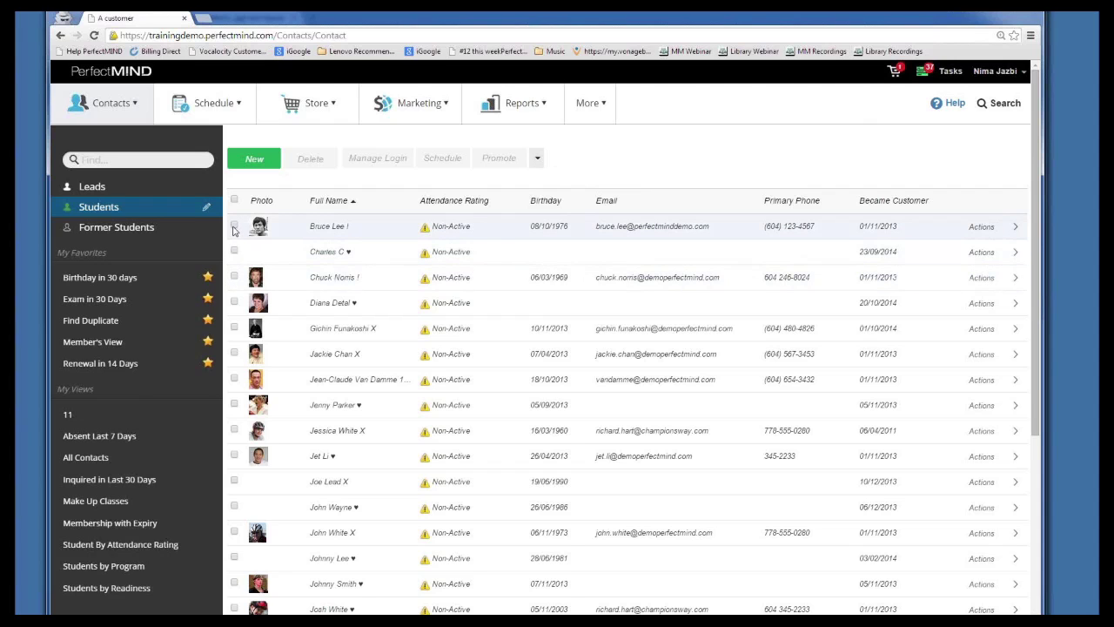
click(235, 227)
click(234, 251)
Preview Merge Contacts for the two checked students, then cancel without merging
click(537, 157)
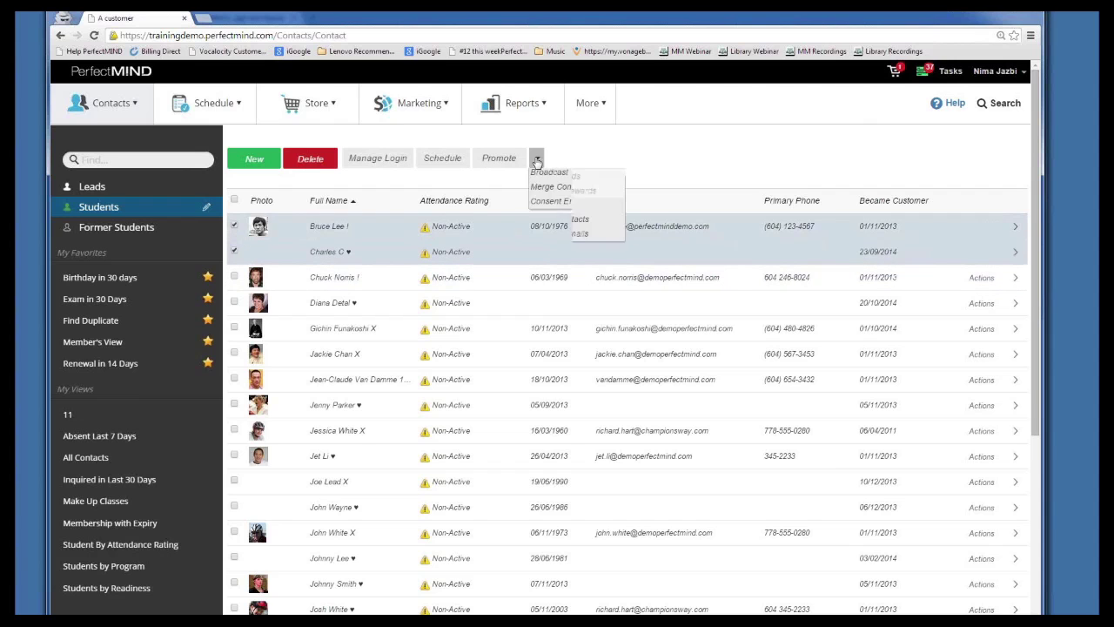
click(540, 263)
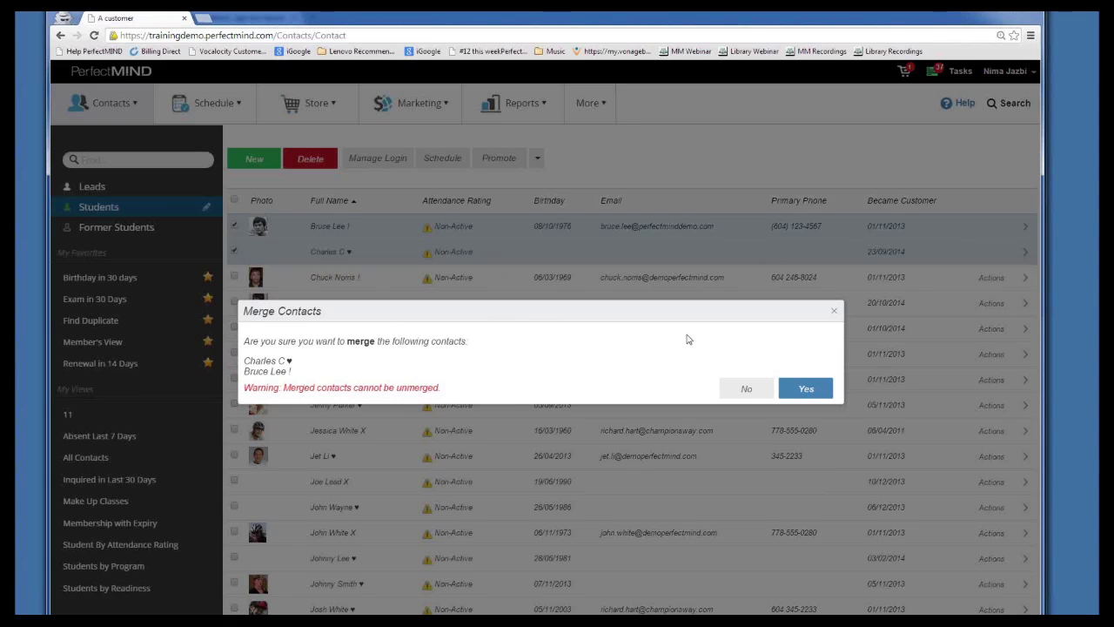
click(837, 312)
click(537, 159)
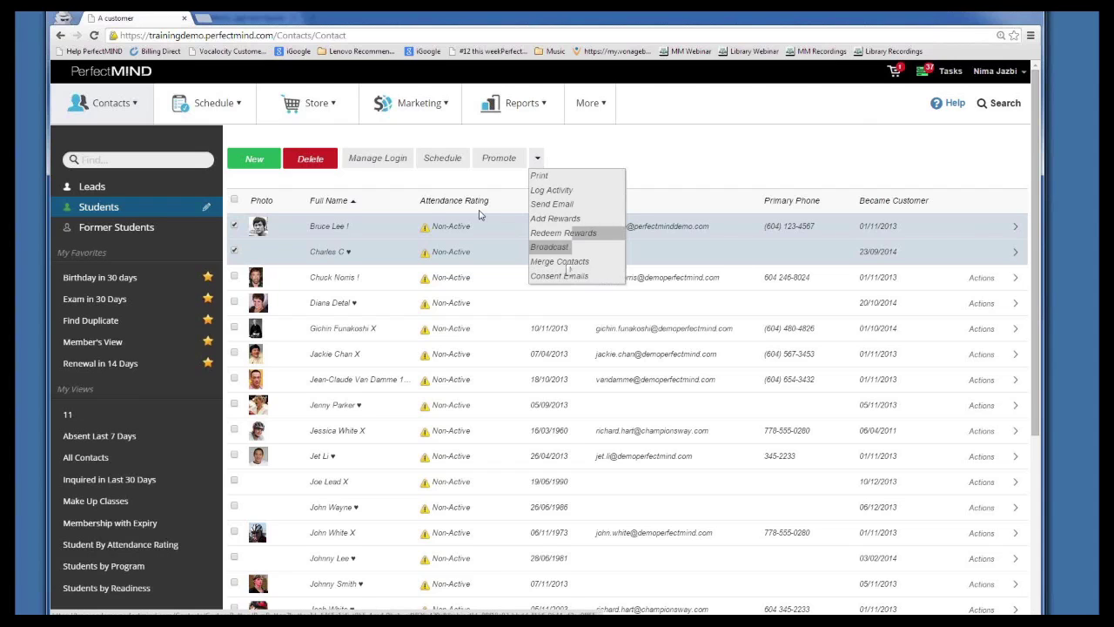
Uncheck the first two students and open the first student's contact record
click(537, 158)
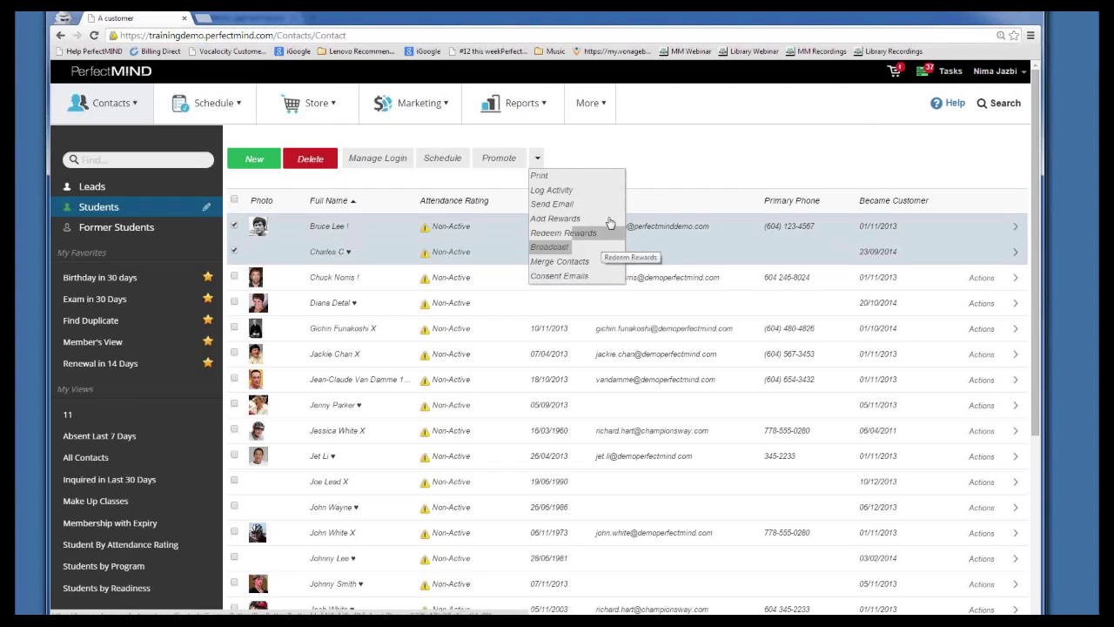
click(233, 225)
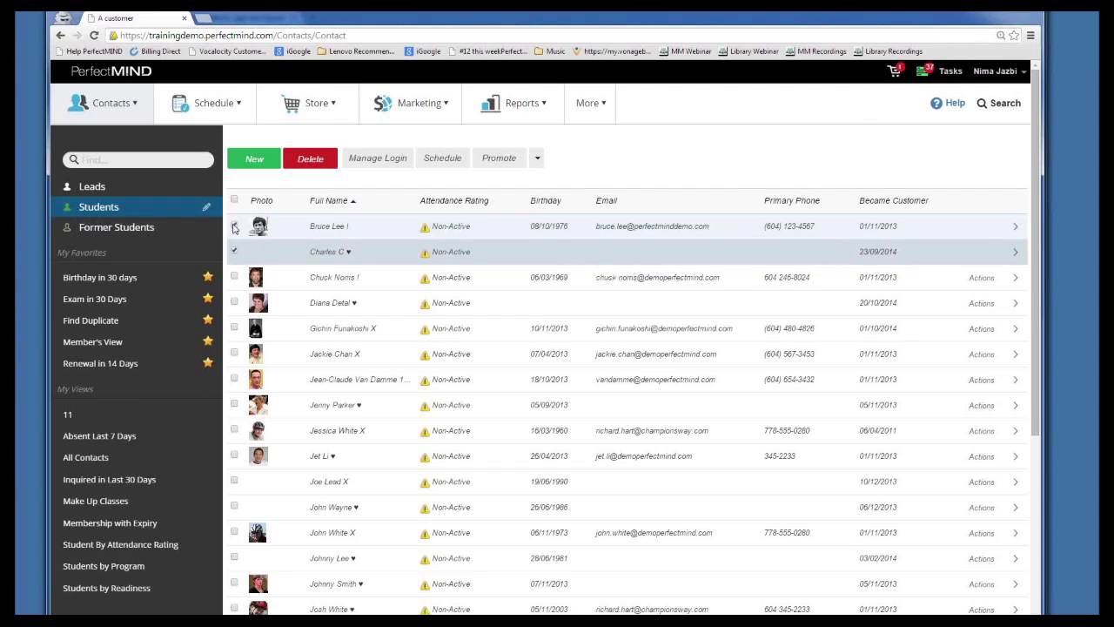
click(233, 250)
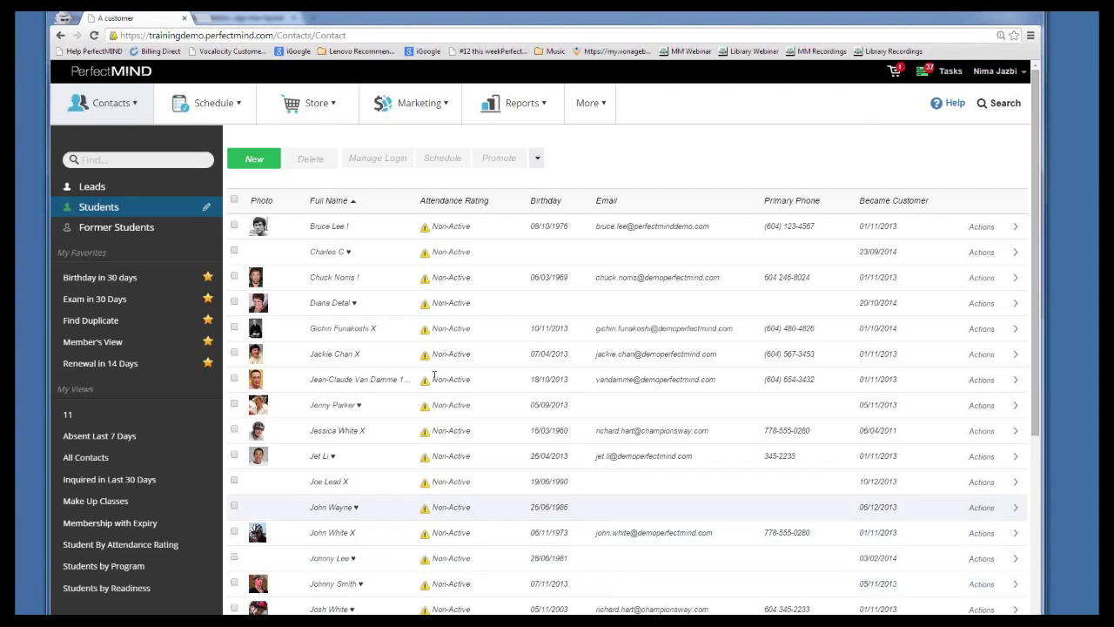
click(336, 236)
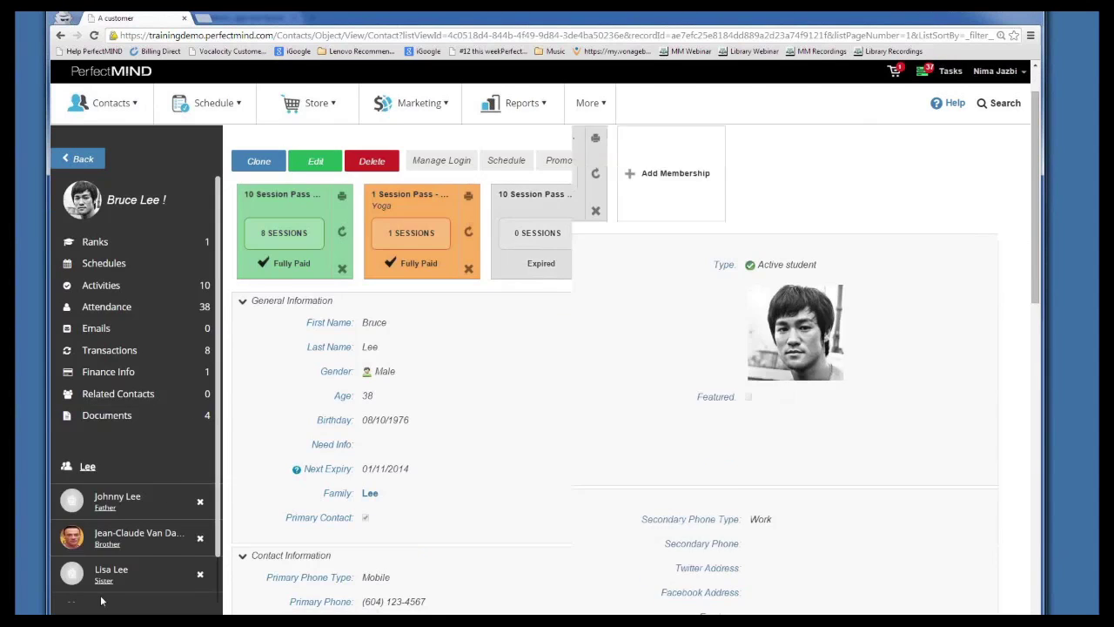
Add an existing student contact to this record's family members
scroll(101, 601, down, 2)
click(107, 563)
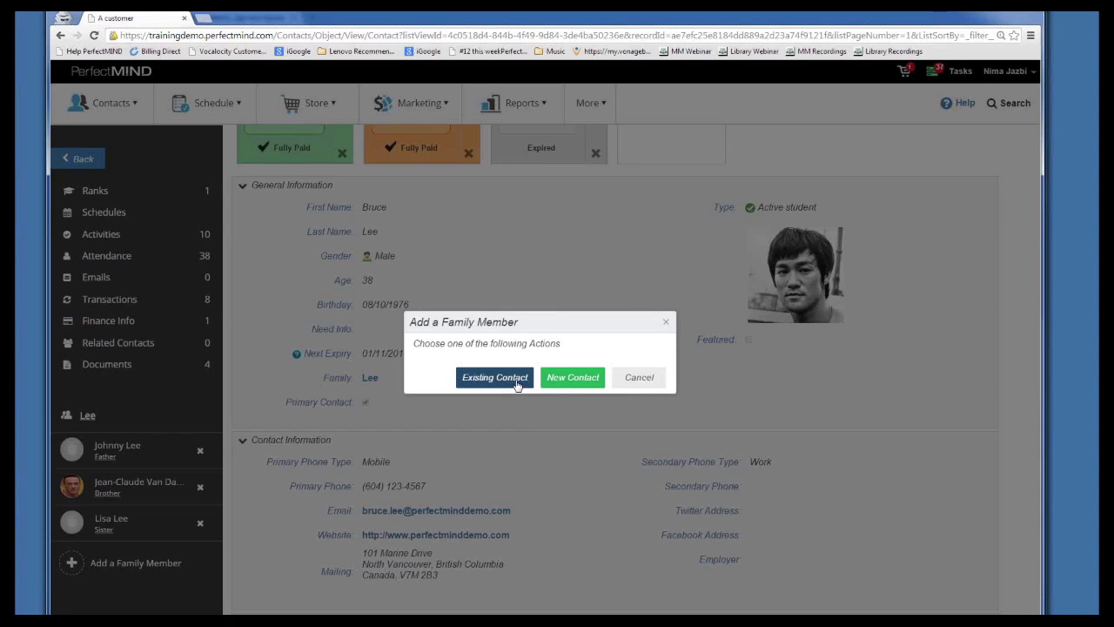
click(499, 378)
scroll(318, 375, down, 3)
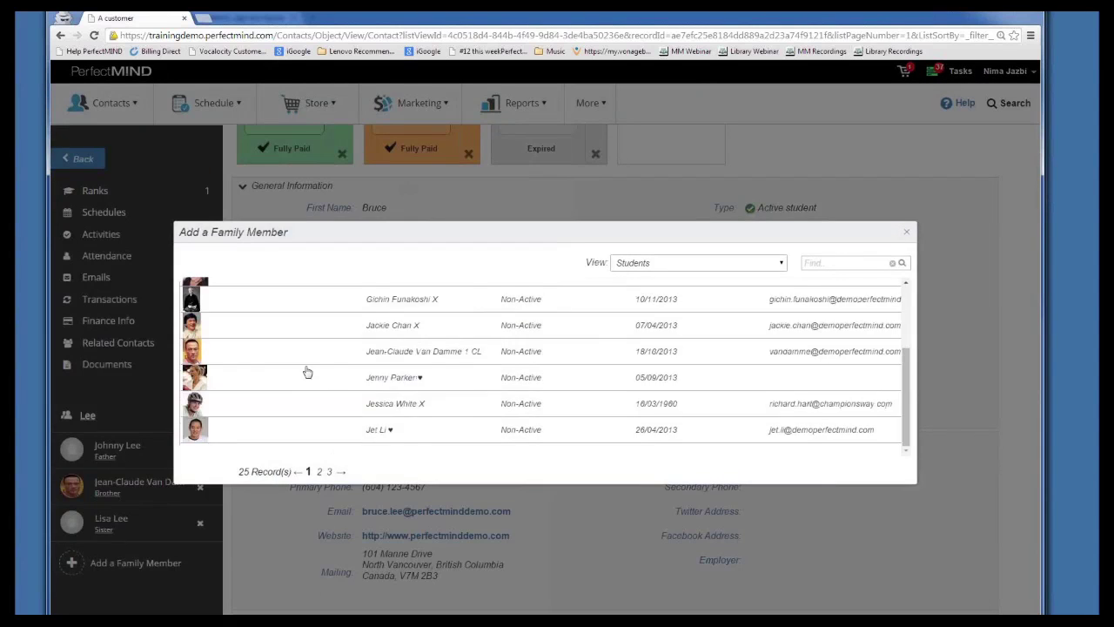
click(323, 431)
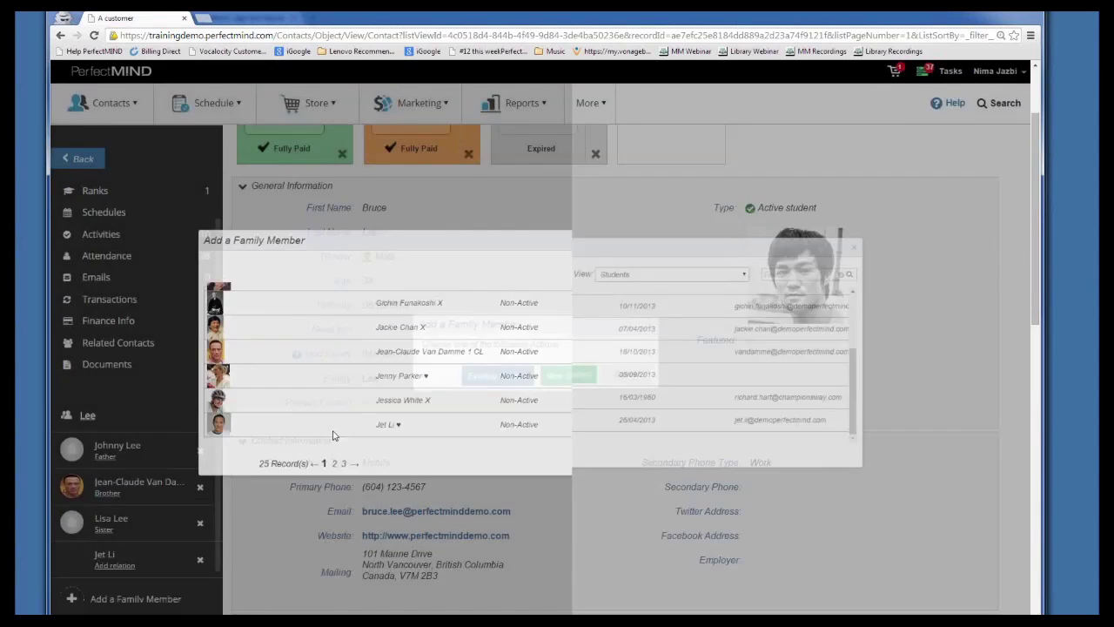
Set the new family member's relation to Brother
click(111, 567)
scroll(127, 564, down, 1)
click(131, 527)
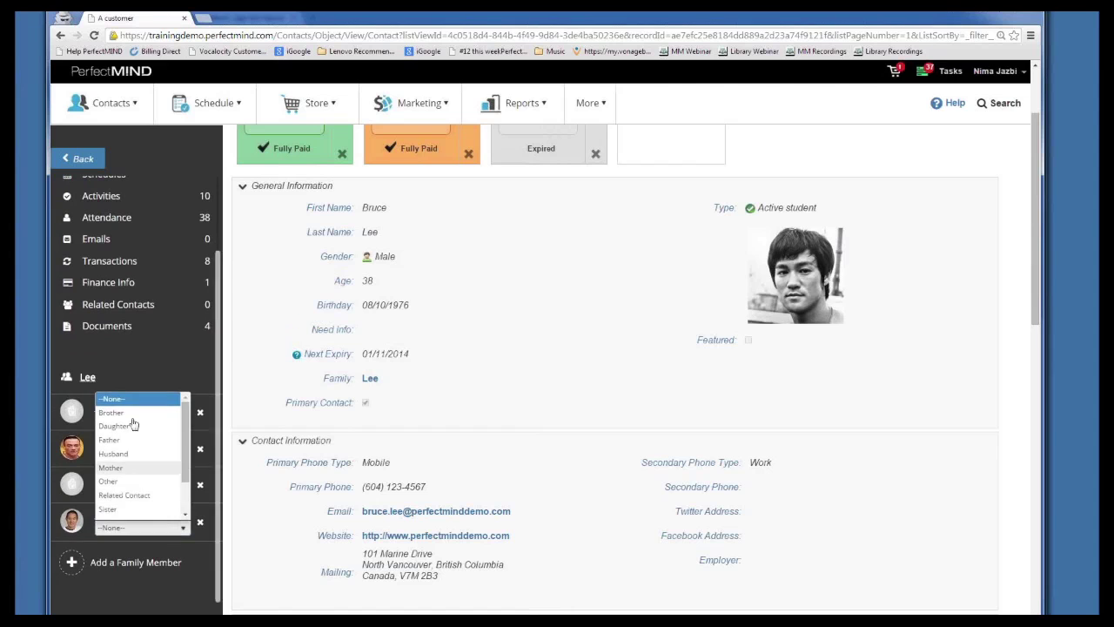
click(110, 411)
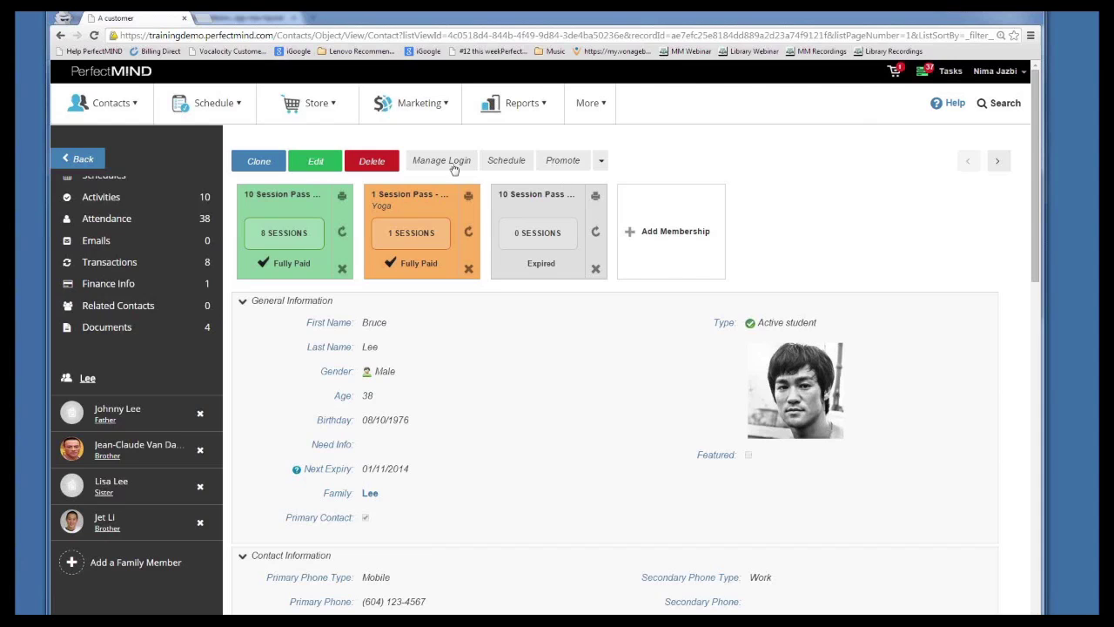
Select the contact's email address, then collapse the Contact Information section
click(426, 104)
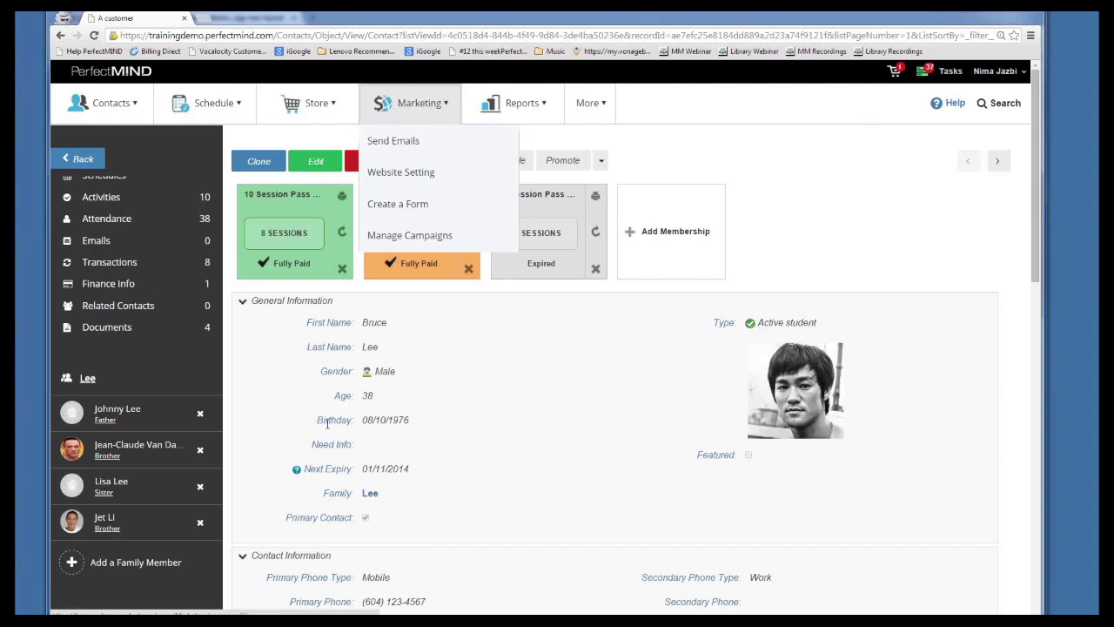
scroll(331, 420, down, 5)
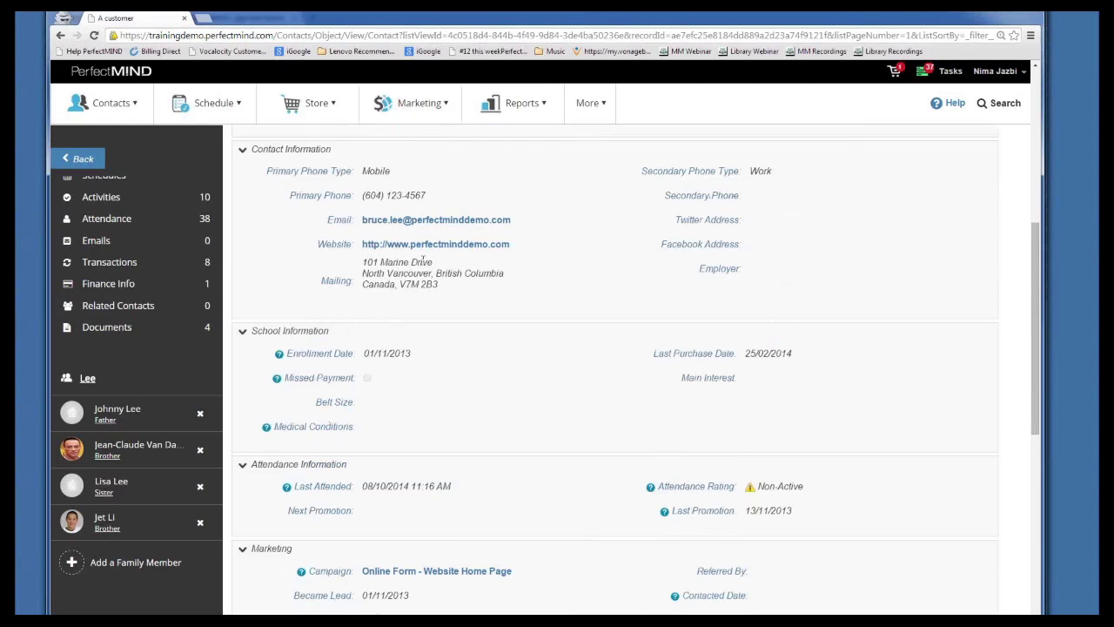
scroll(322, 396, up, 3)
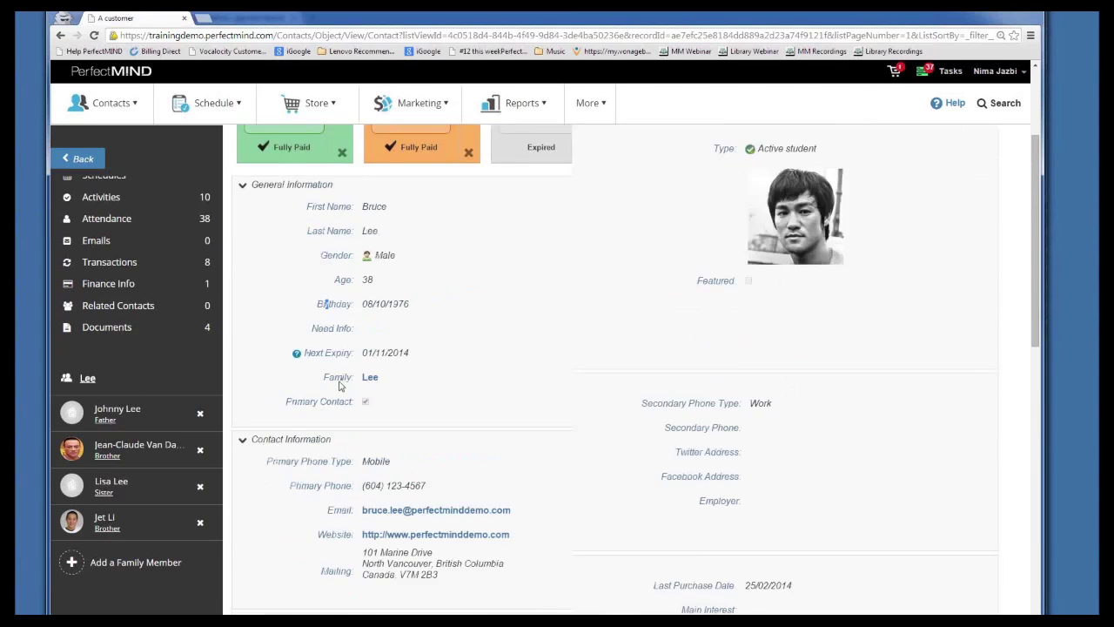
scroll(584, 343, down, 2)
drag(515, 337, 360, 337)
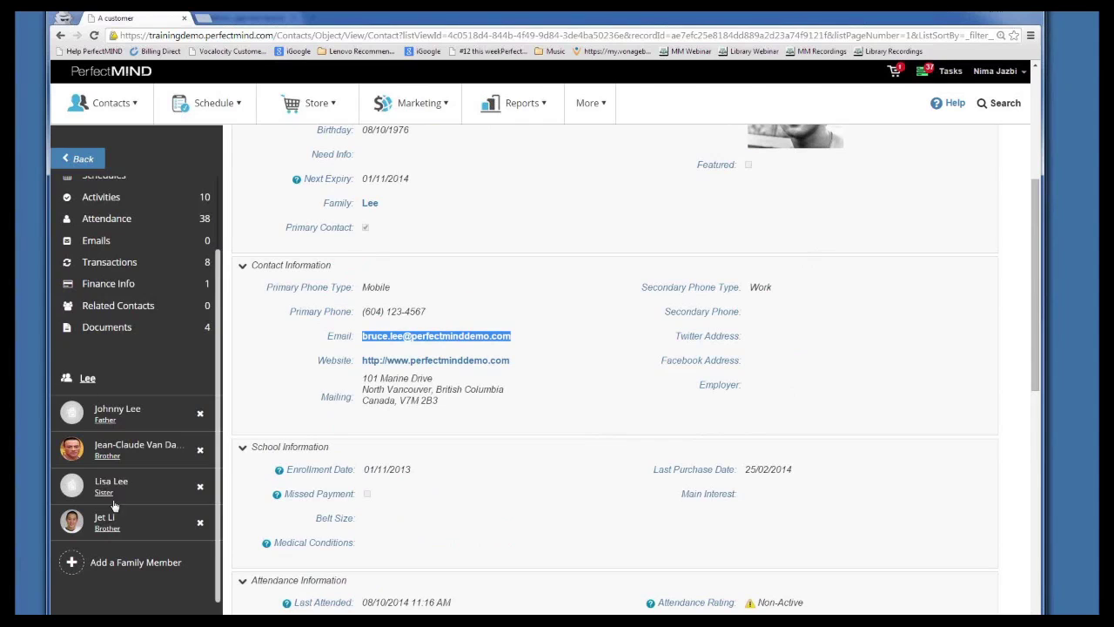
click(340, 270)
scroll(247, 478, down, 1)
scroll(384, 96, up, 1)
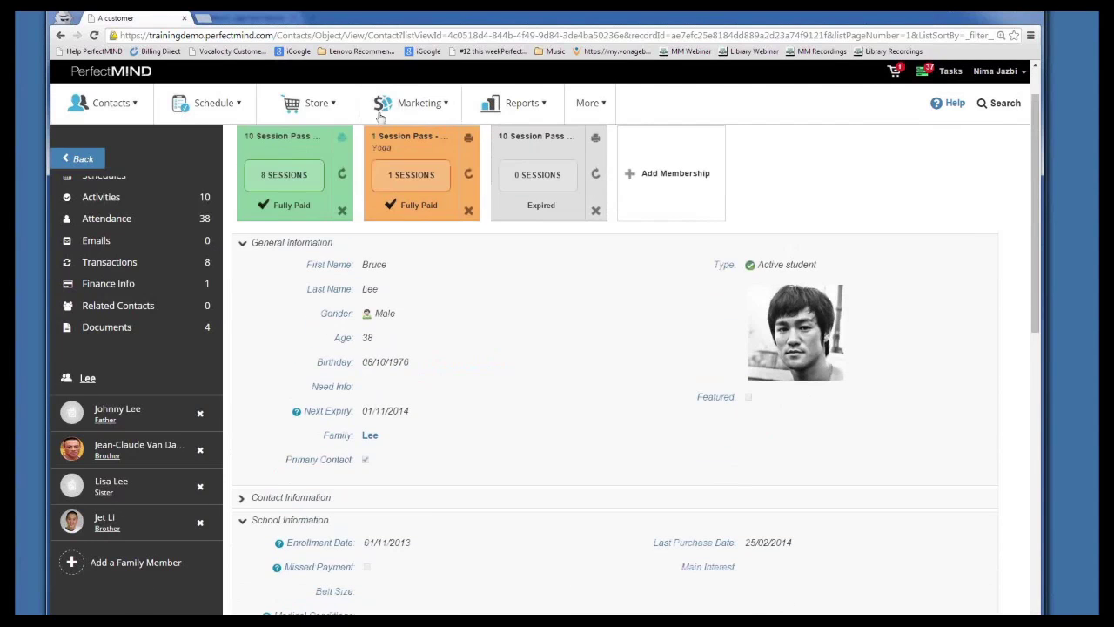
click(384, 103)
Open Marketing's Send Emails page and enable Send To Email Address Once
click(397, 141)
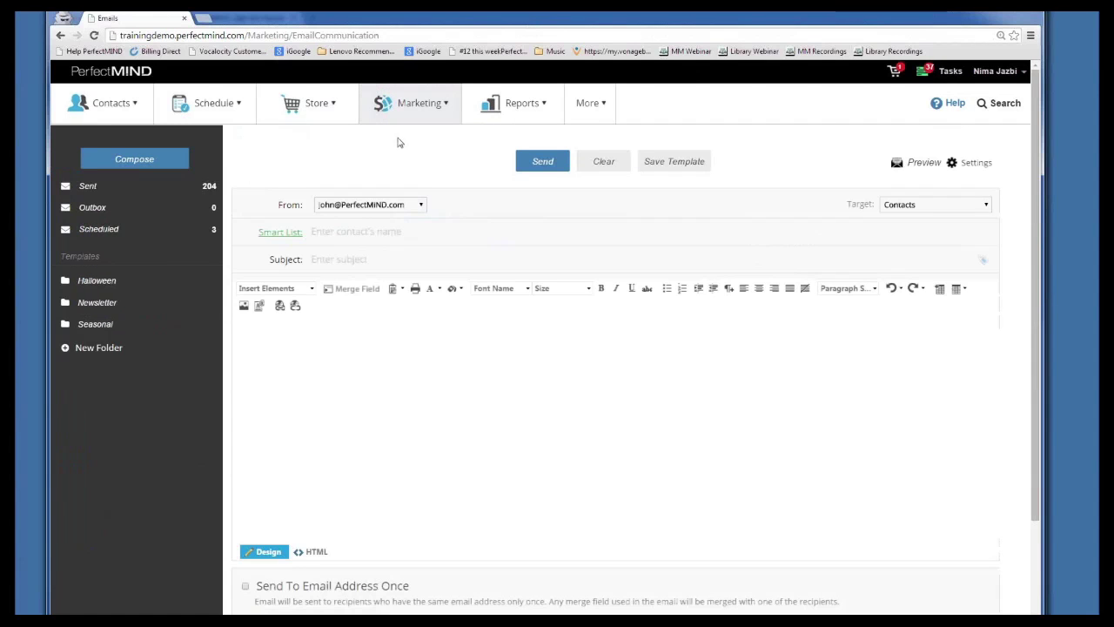
scroll(360, 464, down, 2)
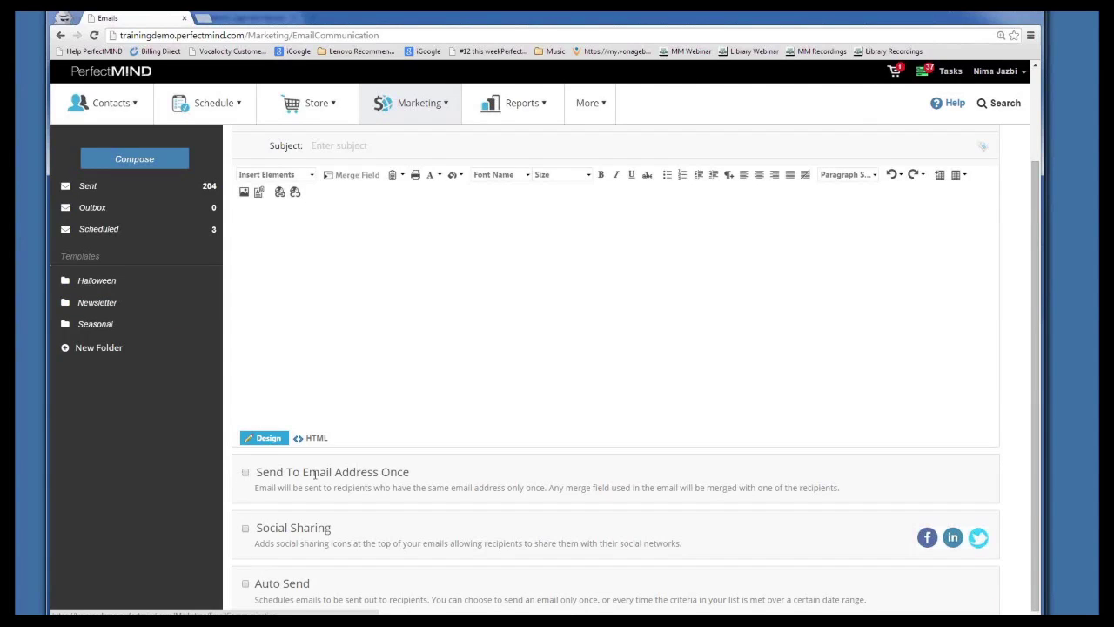
drag(435, 475, 257, 478)
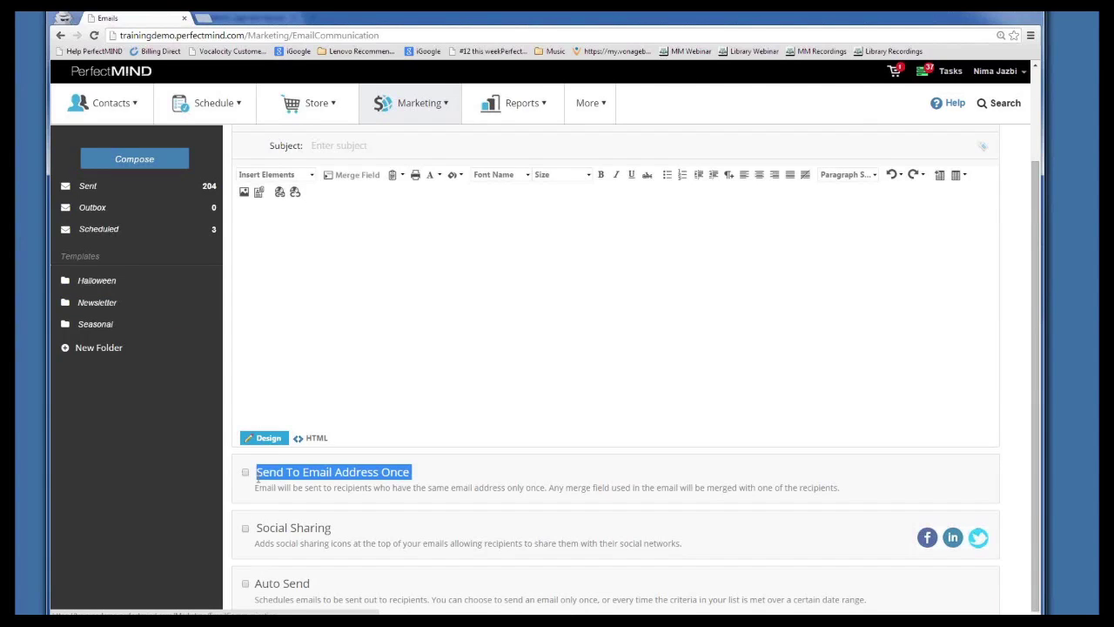
click(246, 473)
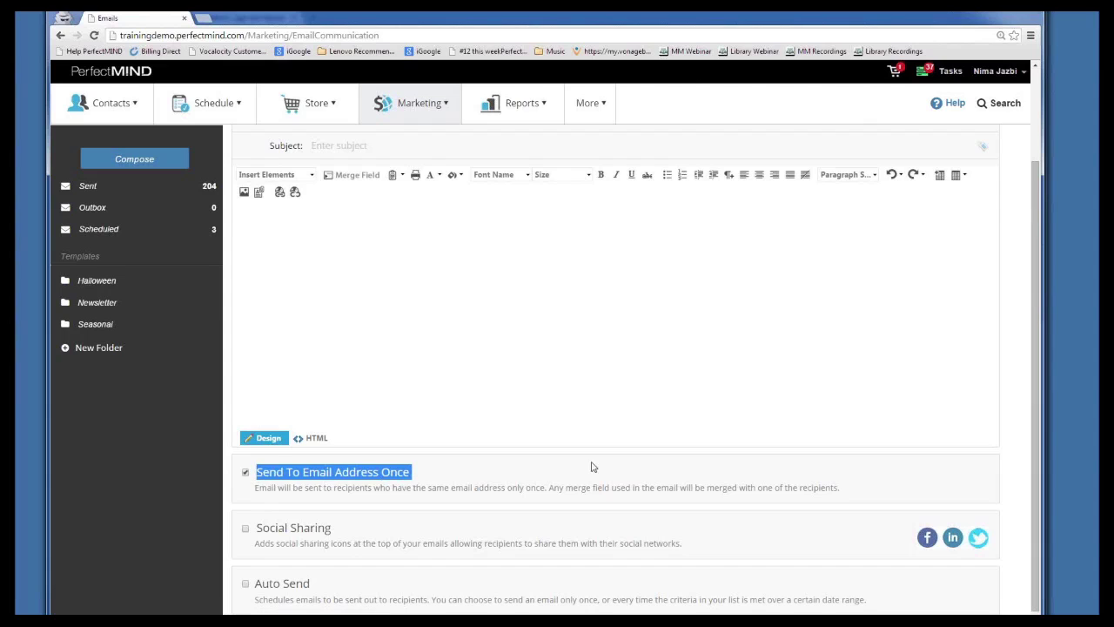
click(623, 467)
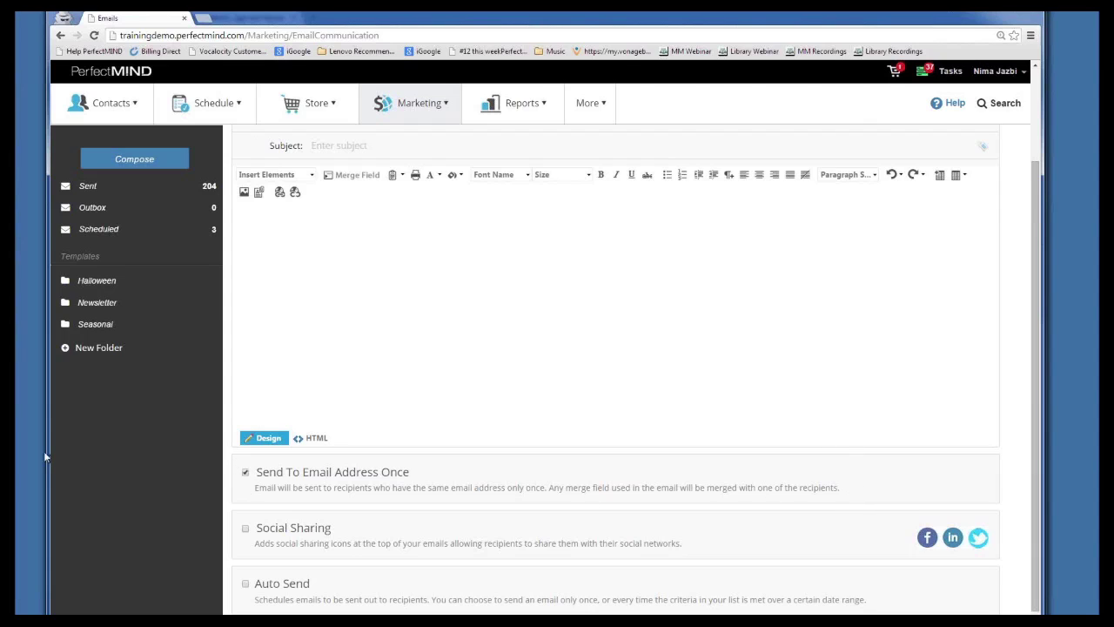
click(388, 365)
scroll(383, 364, up, 2)
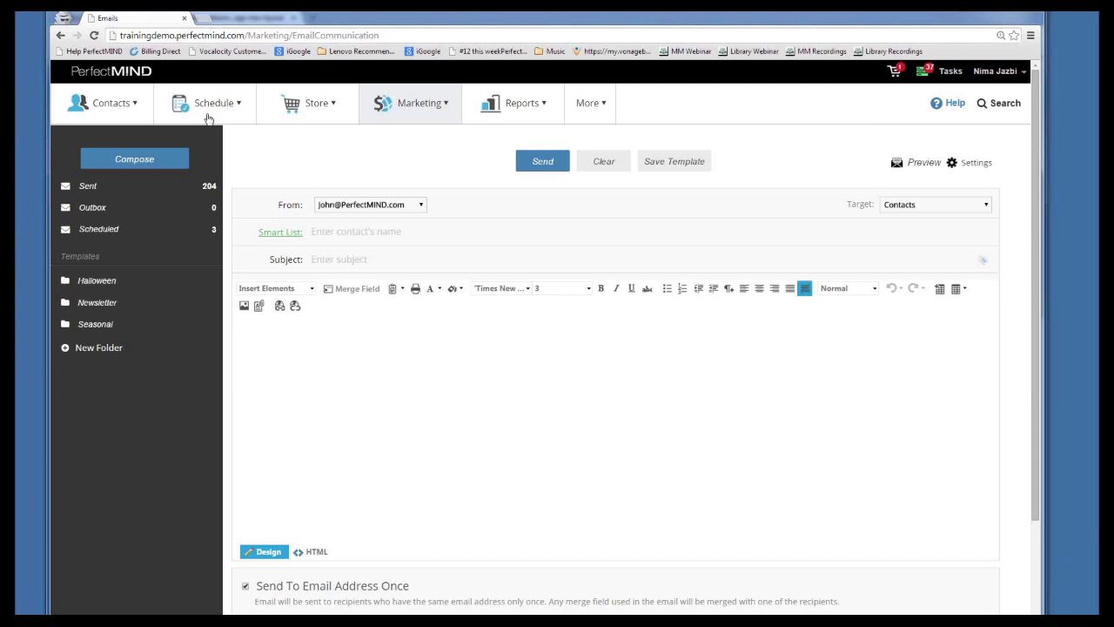
Return to the Students contact management list and open a new private browsing tab
click(102, 120)
click(95, 142)
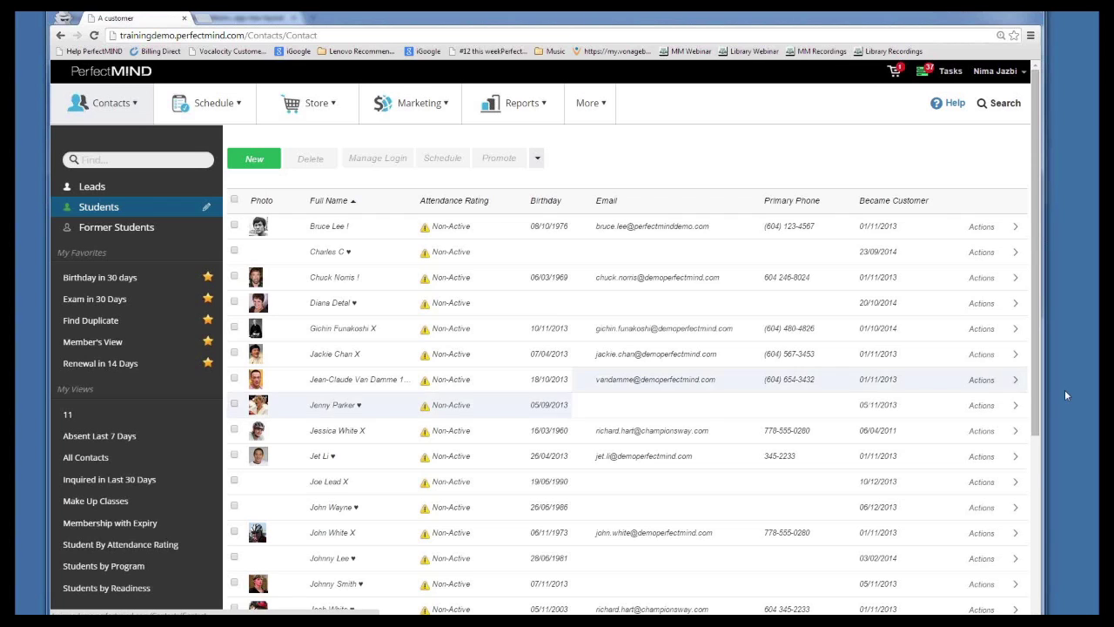
key(ctrl+t)
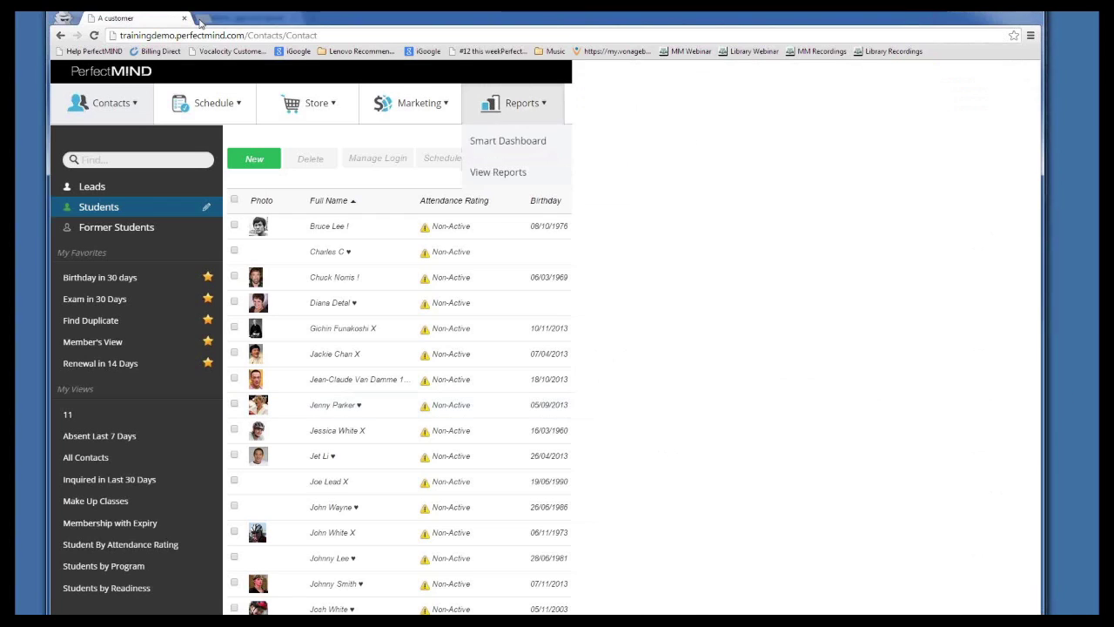
Go to championsway.com by entering 'champi' and scroll down toward the footer
text(championsway.com)
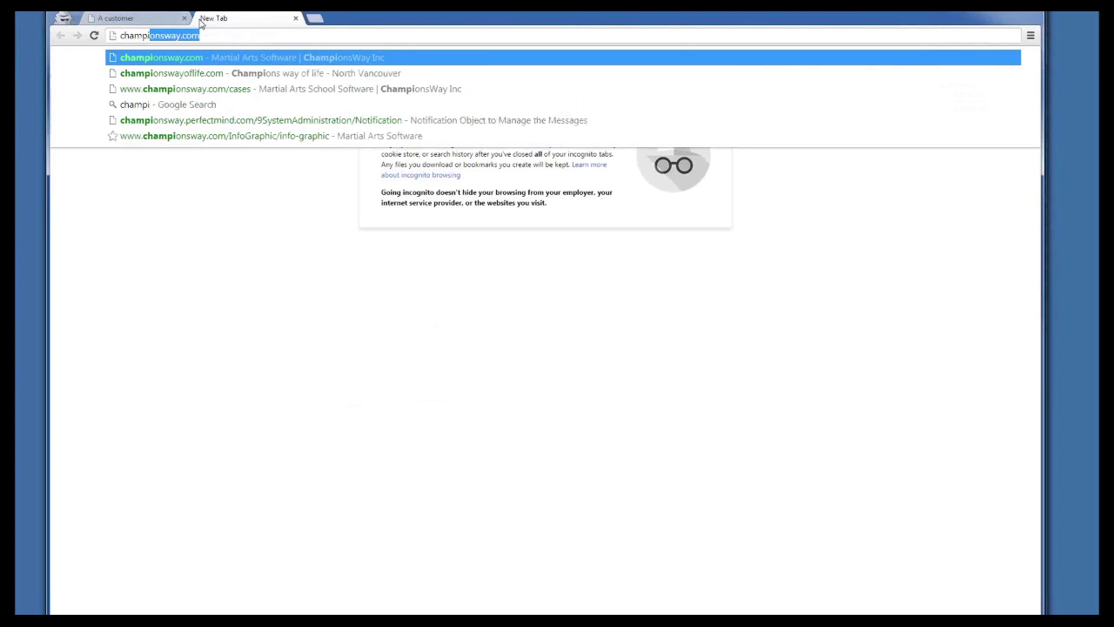
key(Return)
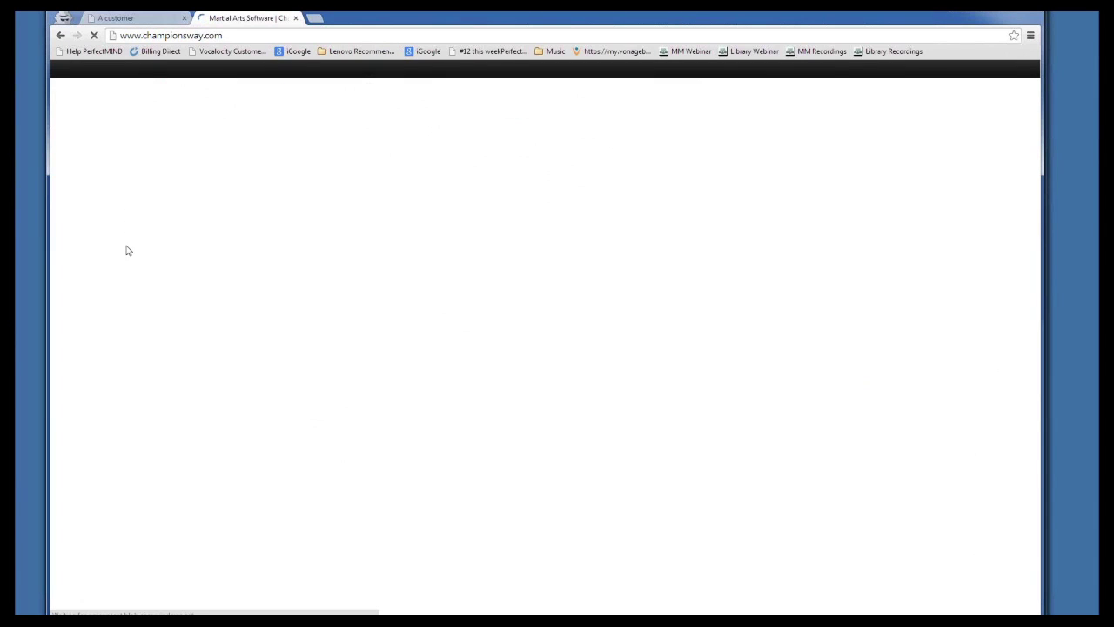
scroll(248, 478, down, 15)
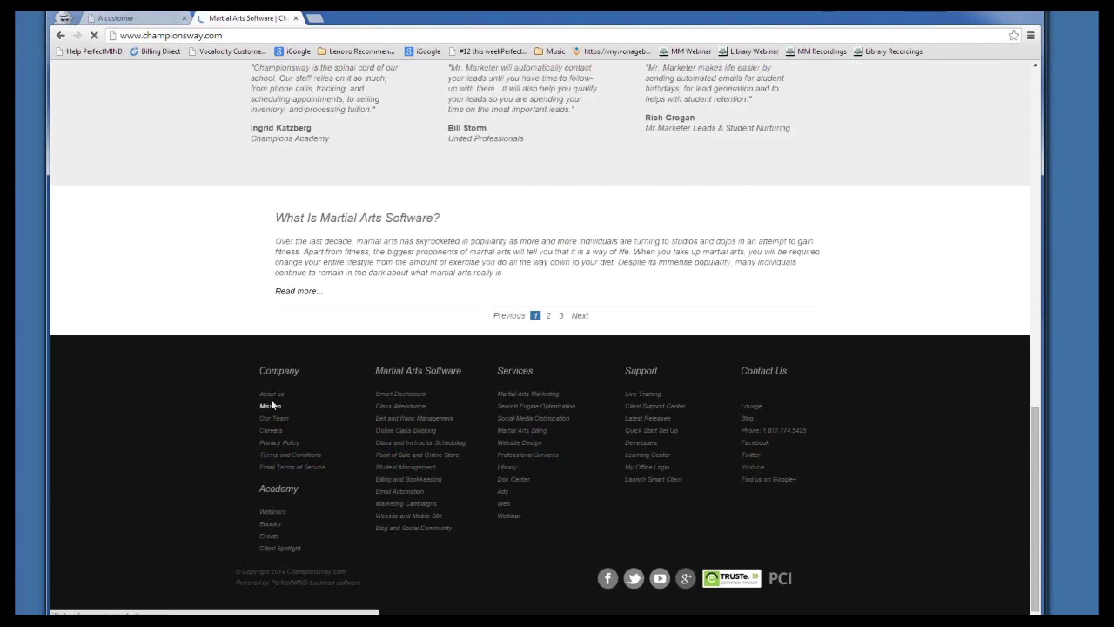
Go to the Academy Webinars page and scroll through recordings like The Secrets to Maximizing your Holiday Sales
click(270, 512)
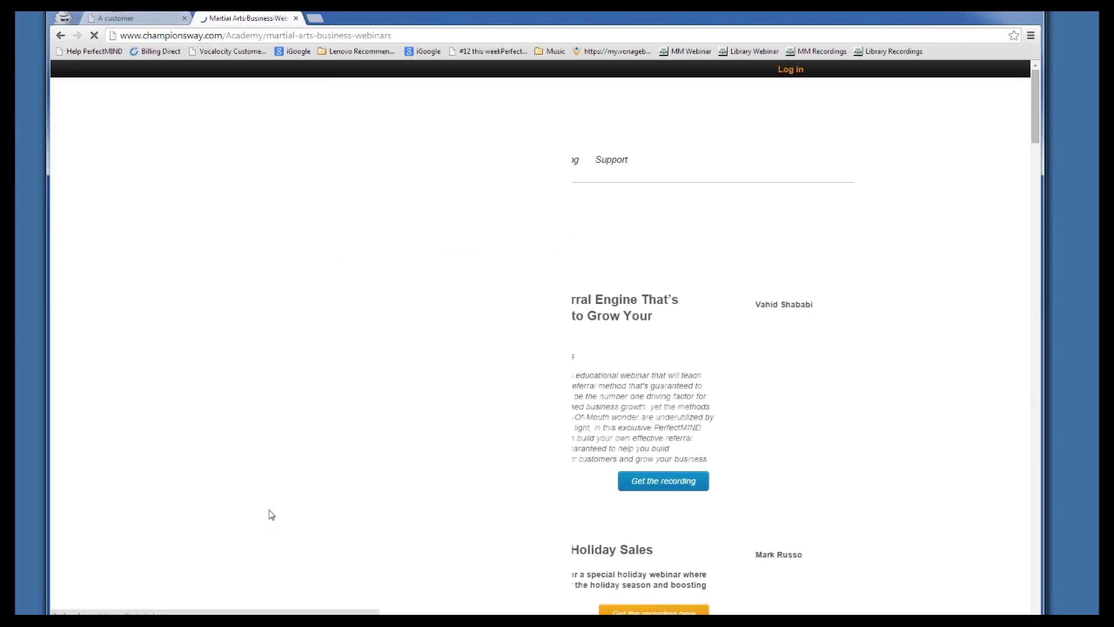
scroll(276, 250, down, 5)
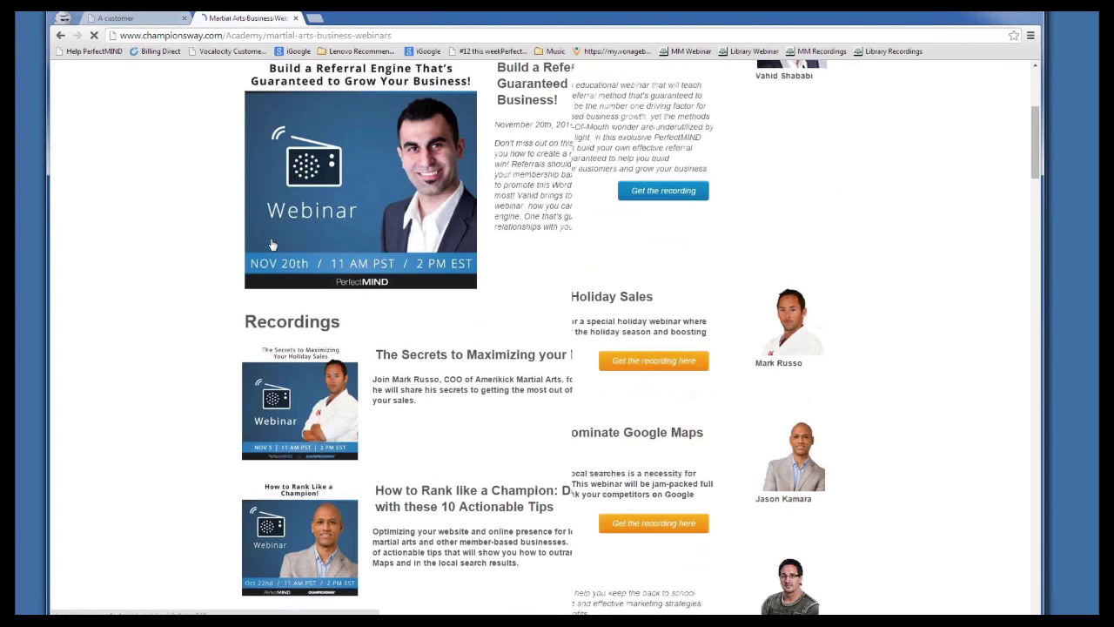
scroll(294, 299, down, 10)
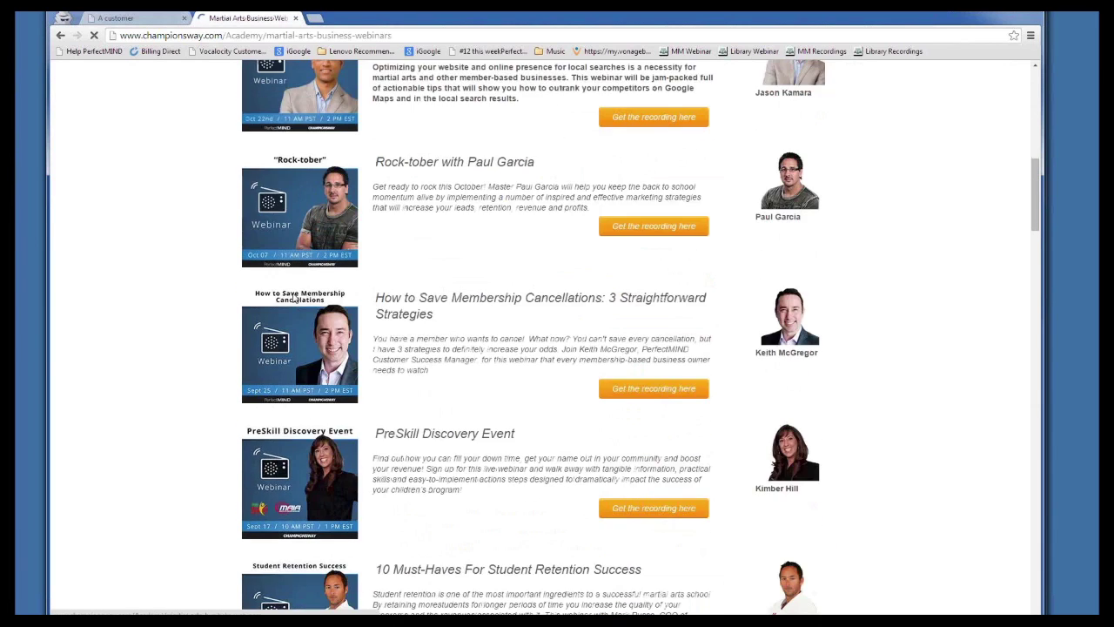
scroll(182, 375, down, 6)
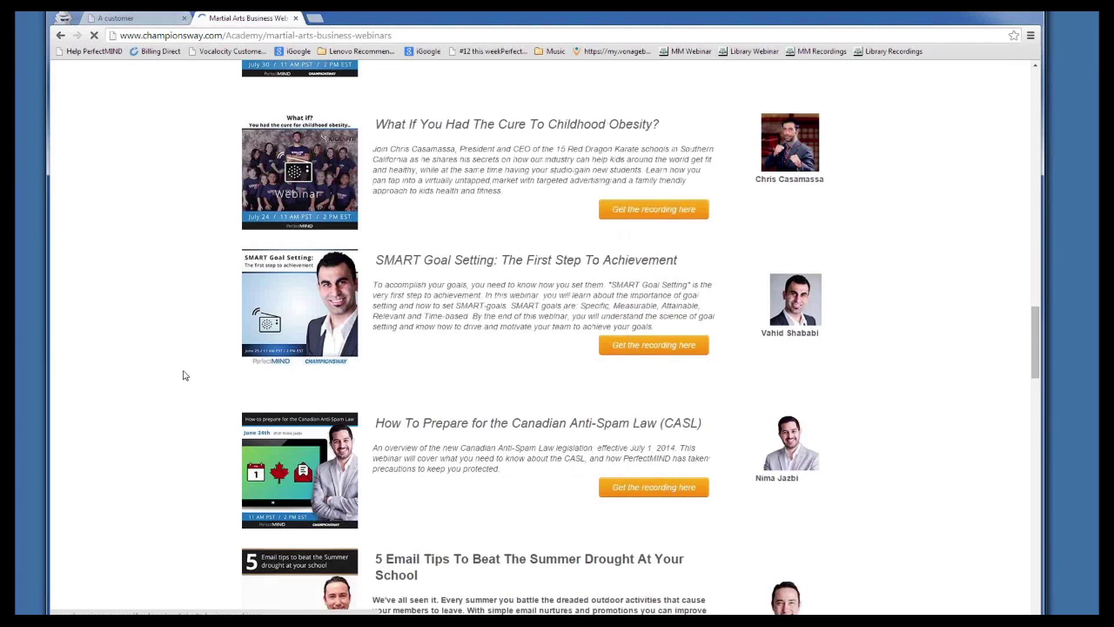
scroll(180, 493, down, 3)
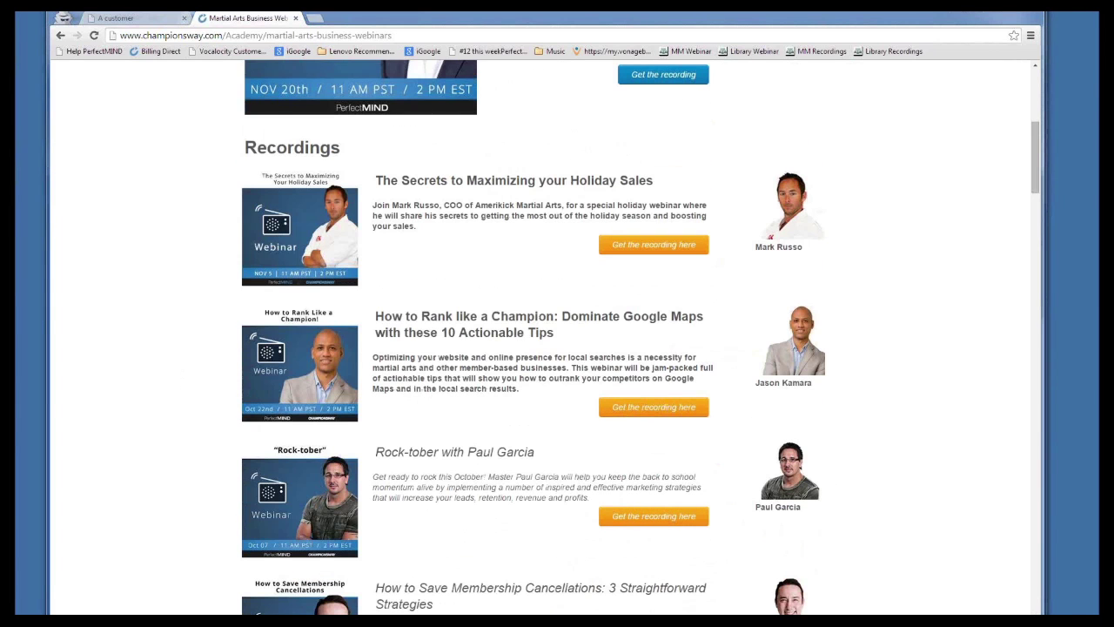